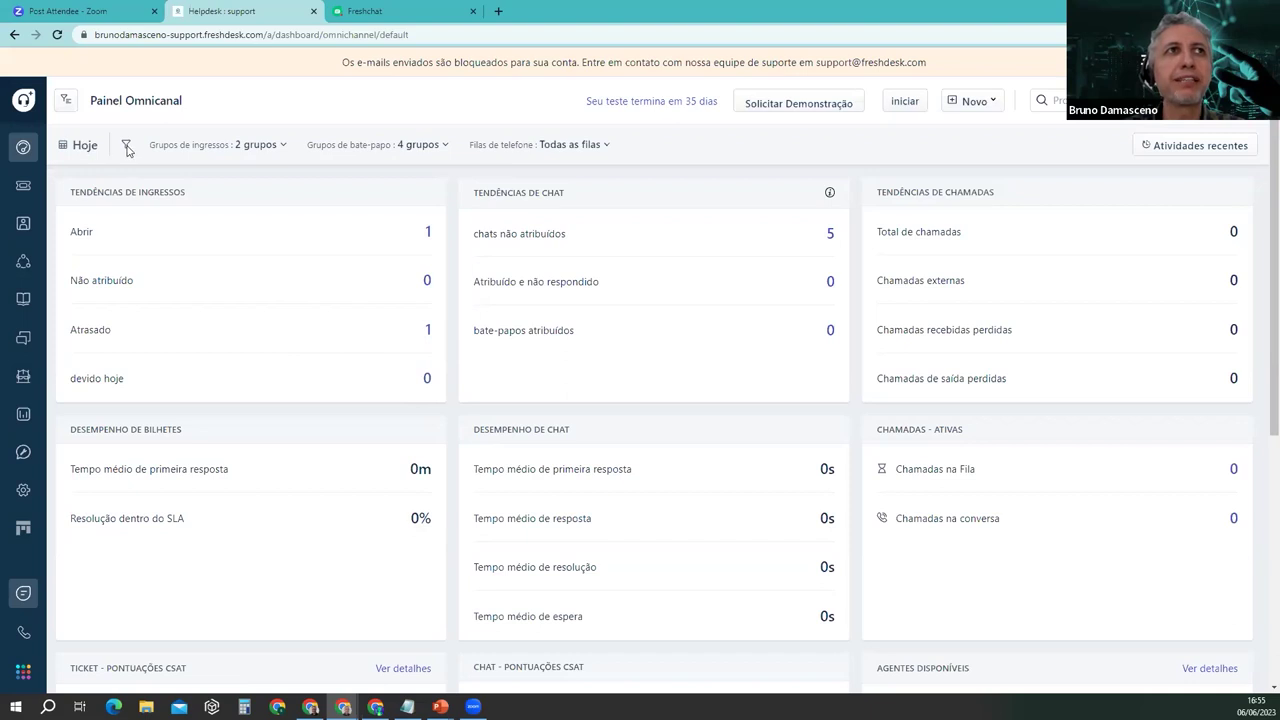
Step: Add Grupo de Serviços de Campo to the omnichannel dashboard's ticket group filter and review the remaining group options
click(283, 147)
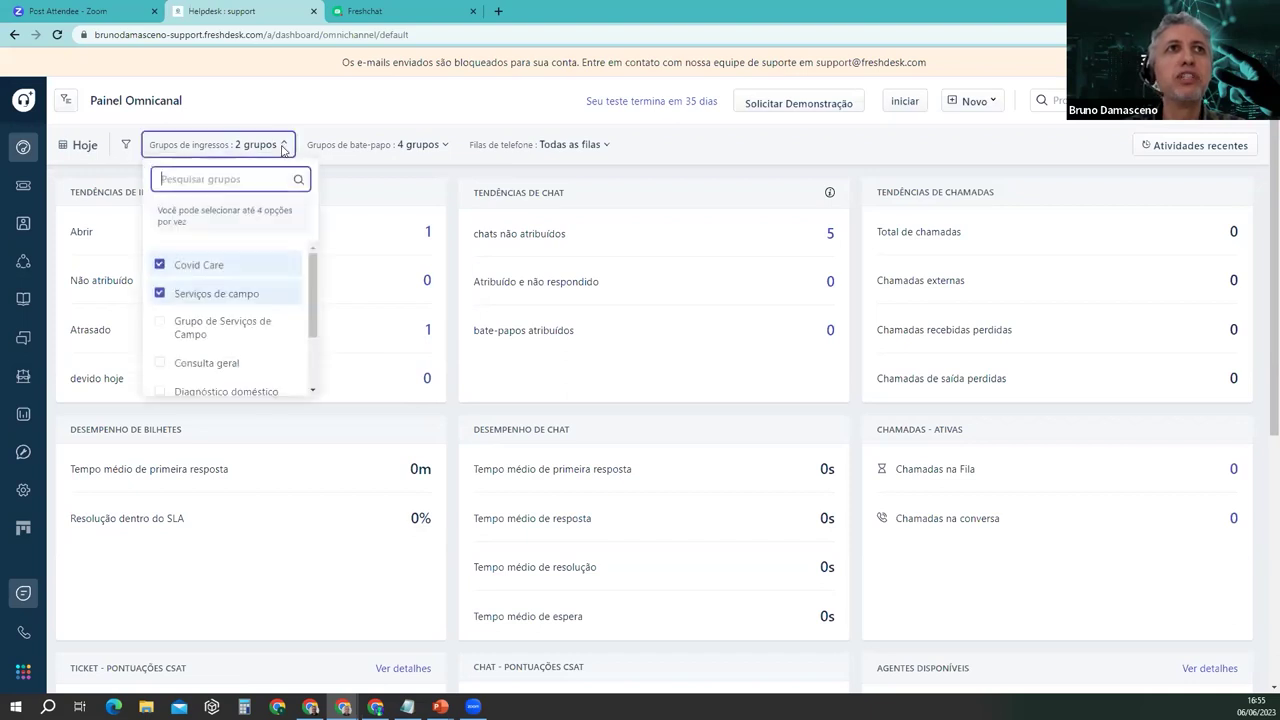
scroll(198, 300, down, 1)
click(251, 288)
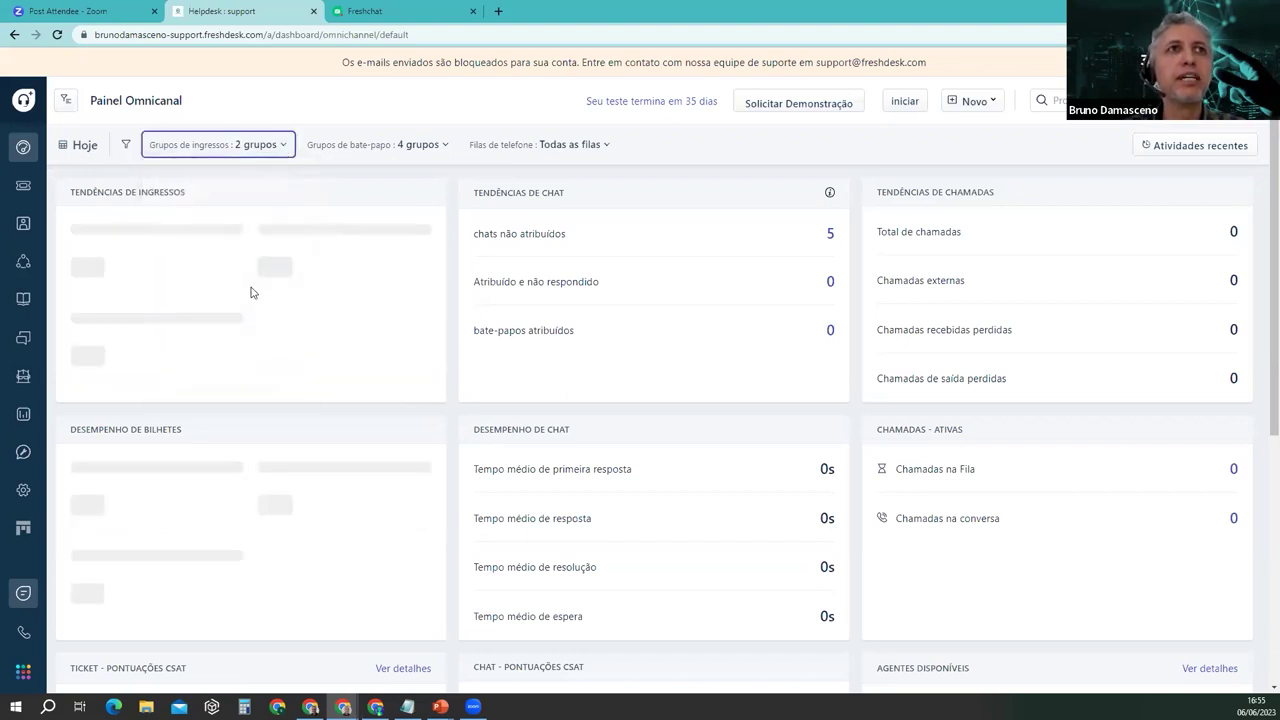
click(285, 146)
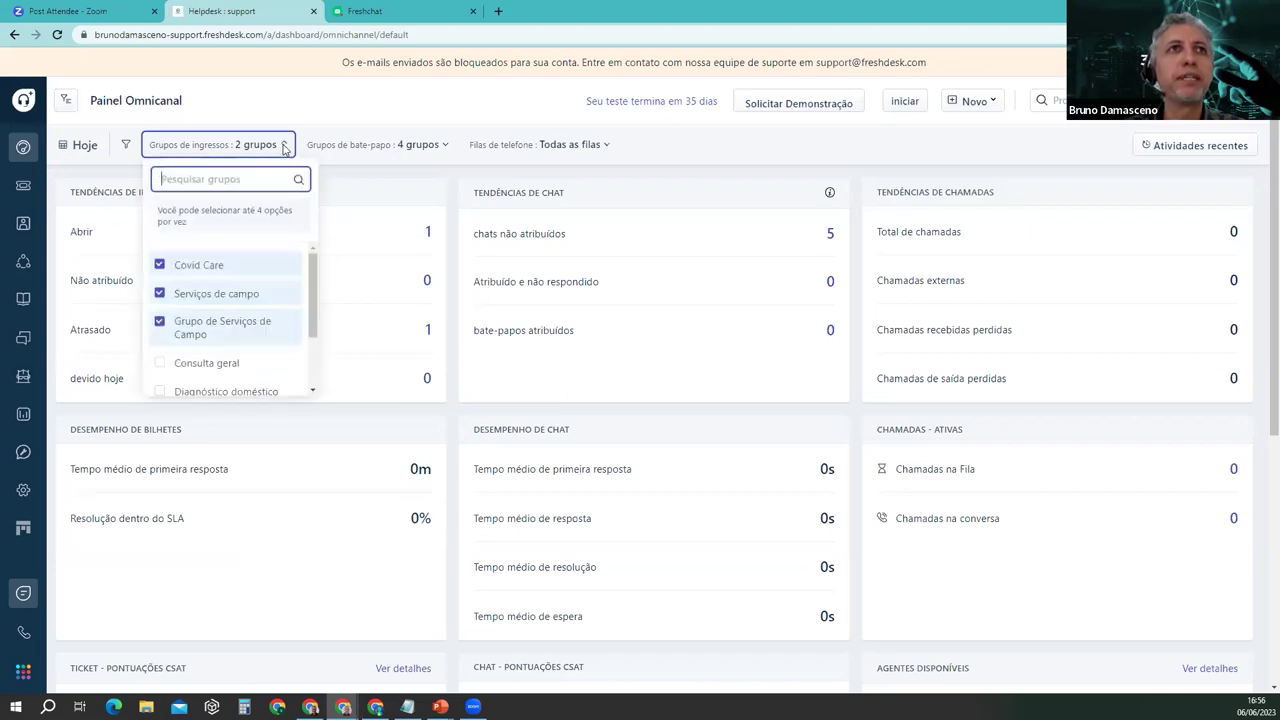
scroll(245, 287, down, 1)
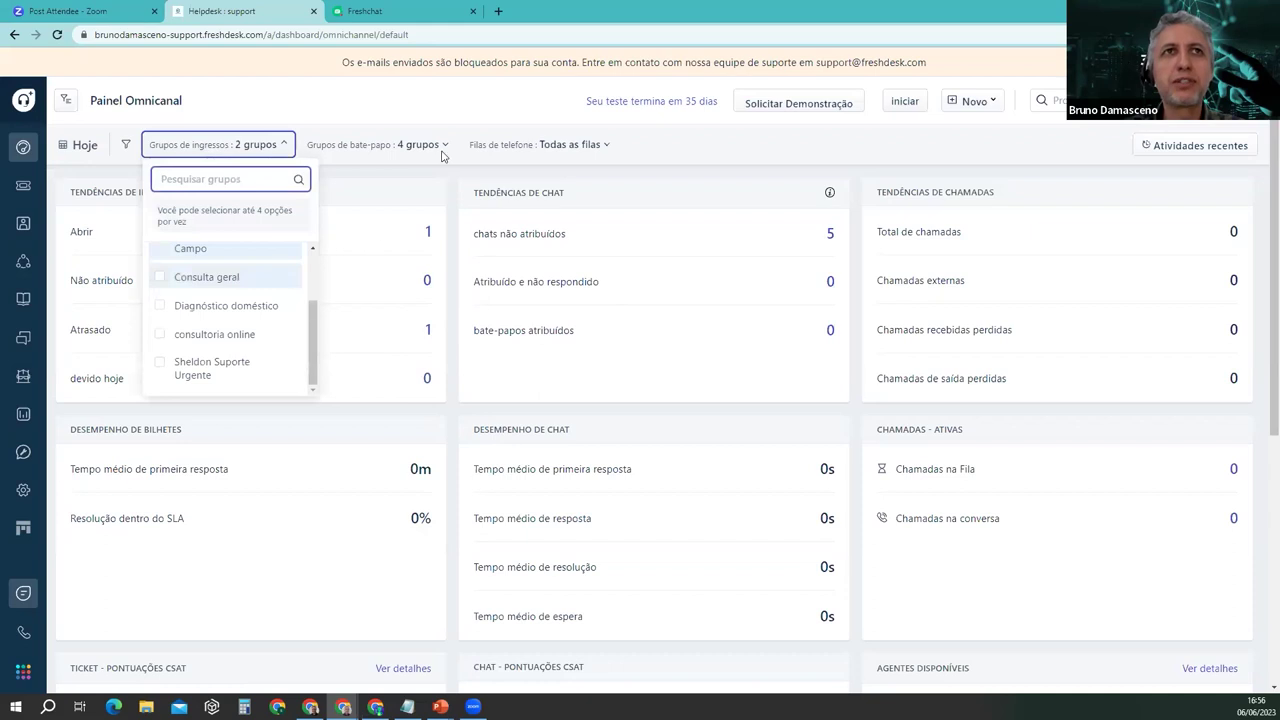
click(685, 156)
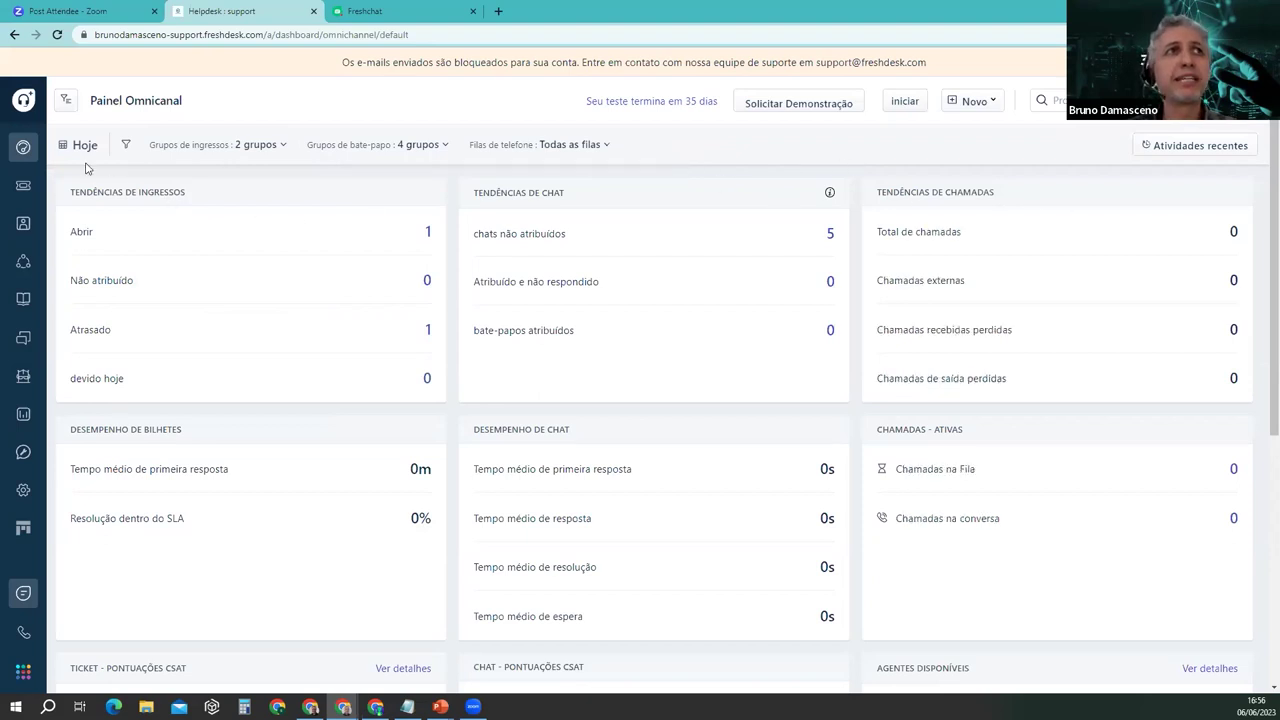
Step: Open the newest ticket, "Conversa resolvida via bot", from the ticket list and read through its bot conversation
click(27, 188)
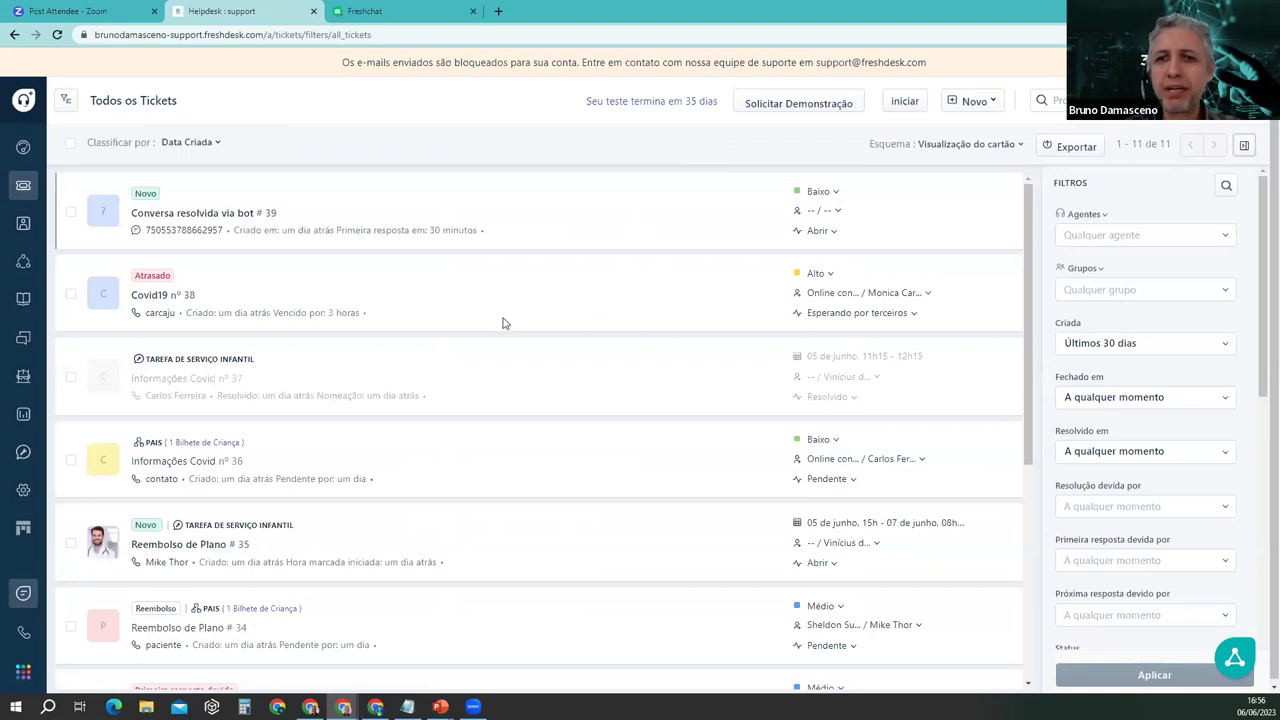
click(214, 217)
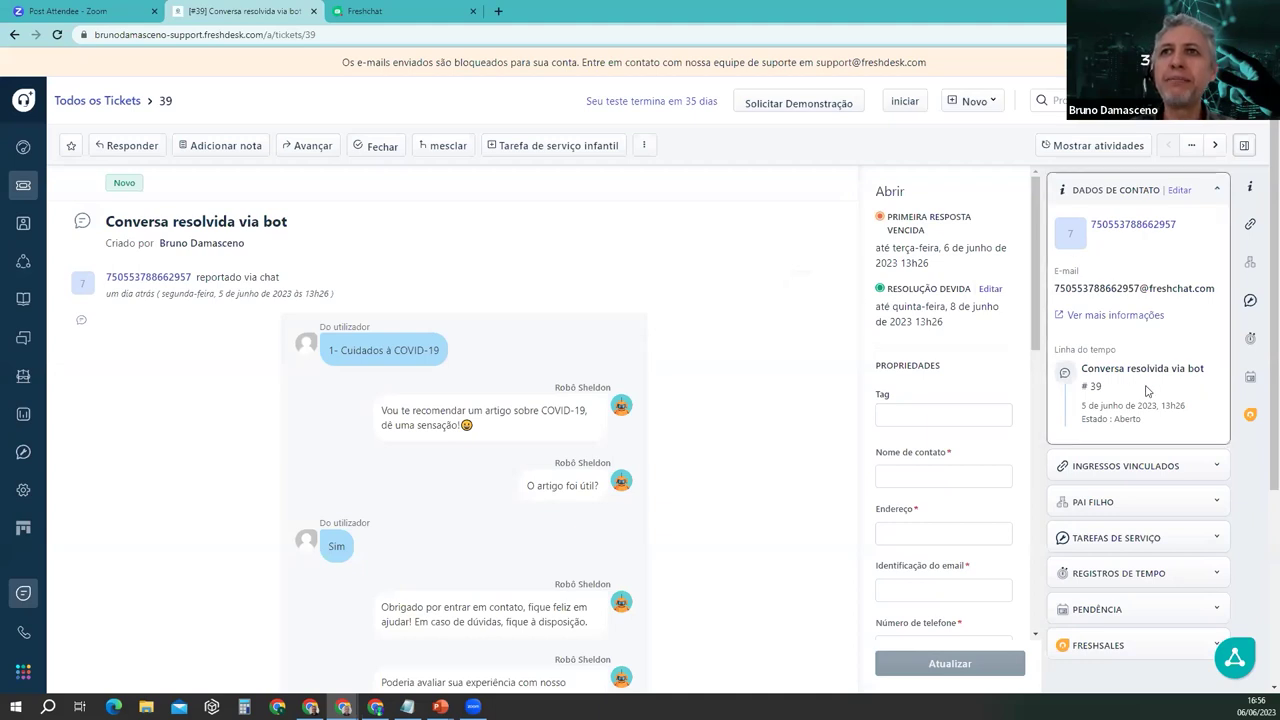
scroll(1158, 382, down, 2)
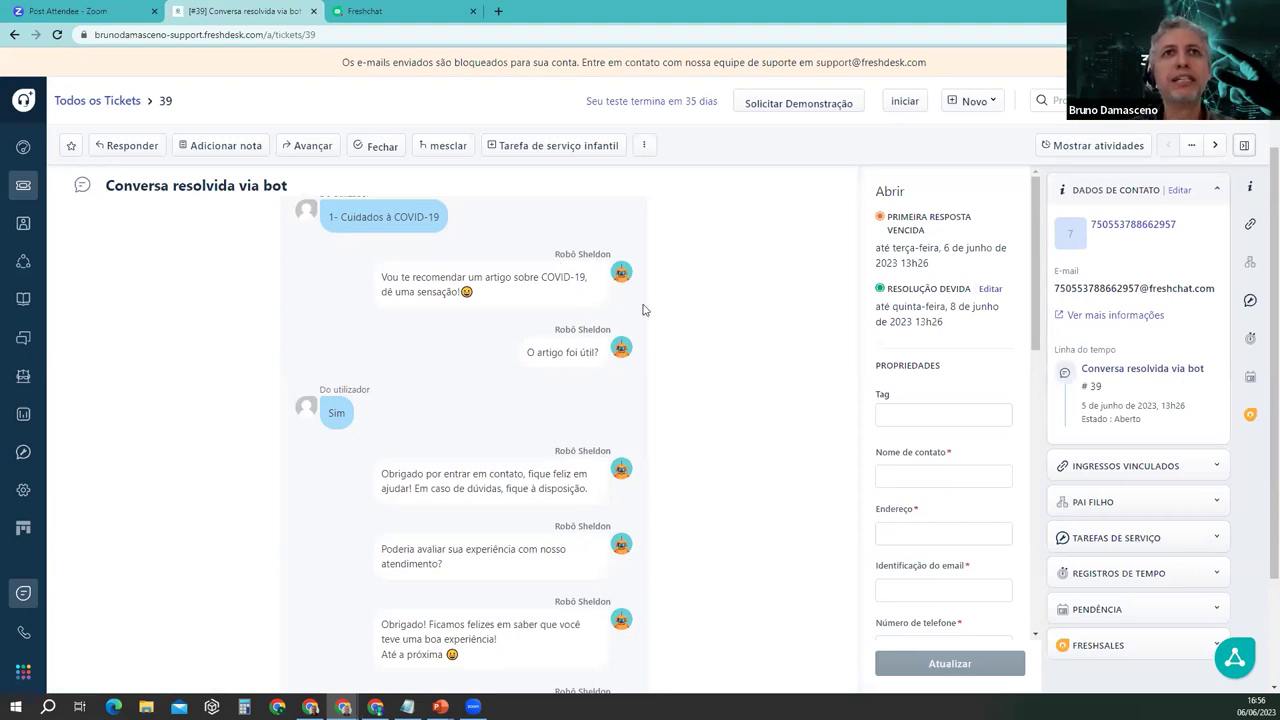
scroll(643, 309, down, 3)
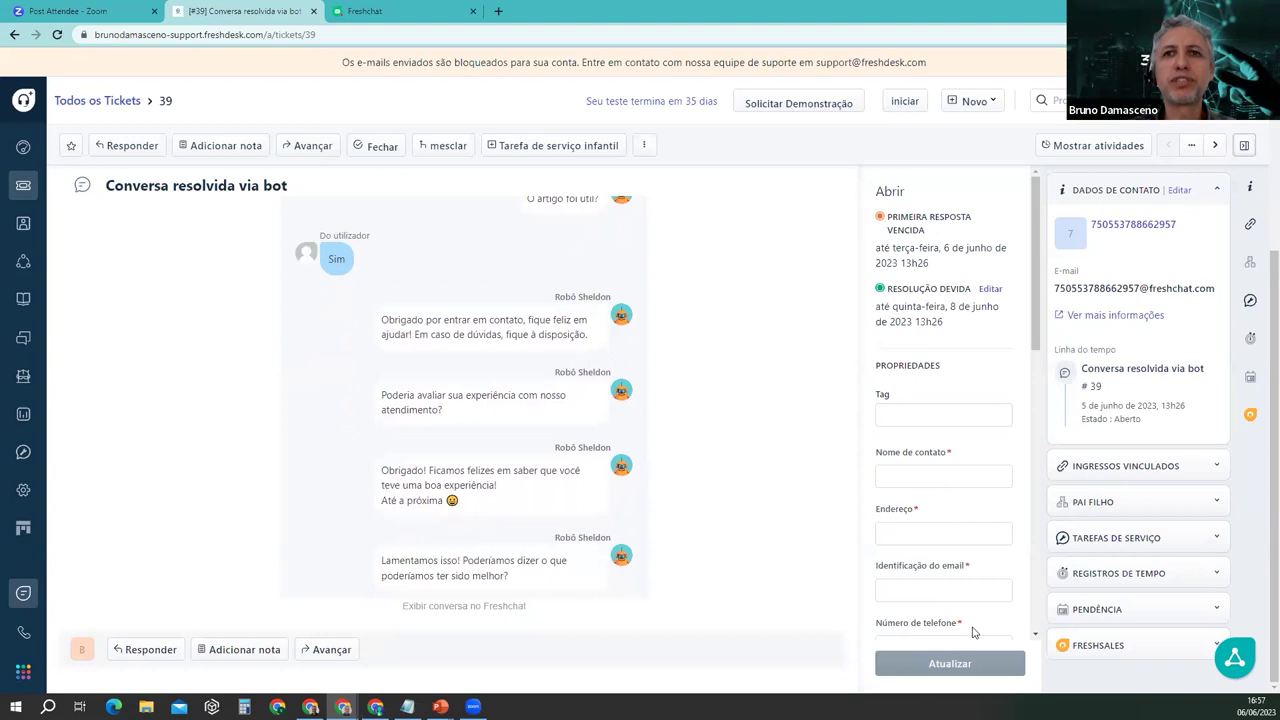
scroll(797, 480, up, 4)
scroll(779, 421, up, 2)
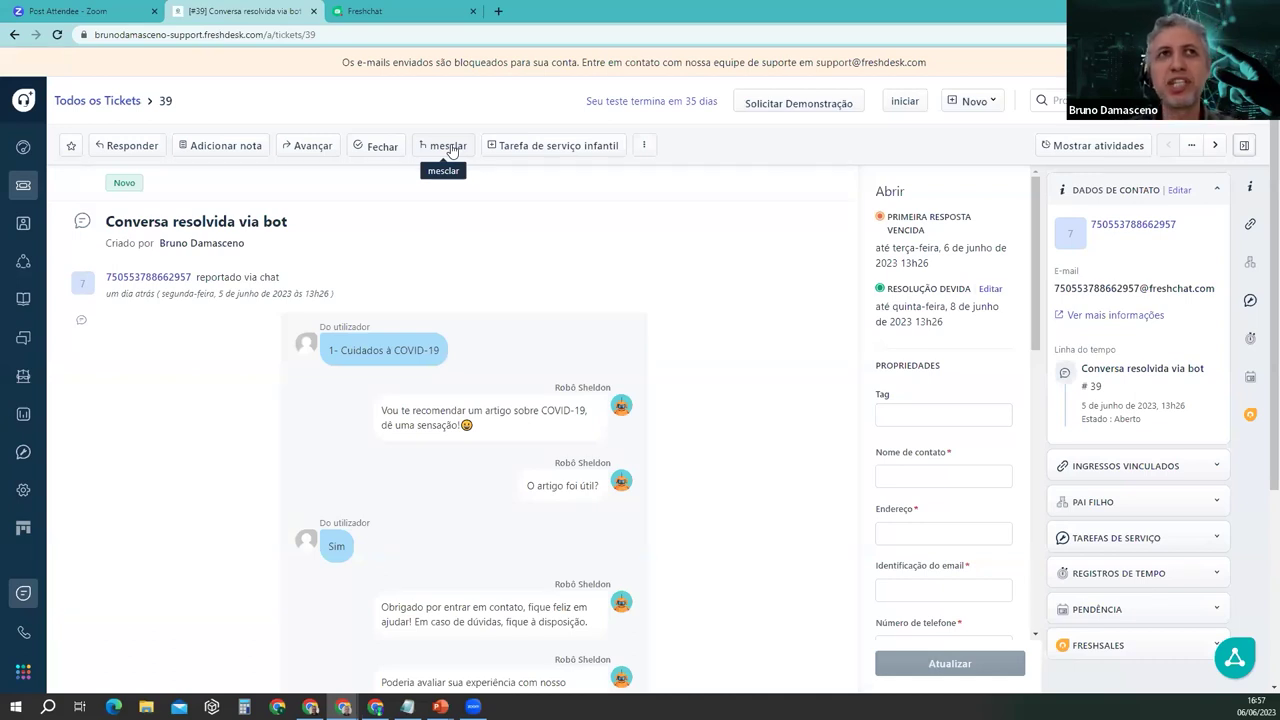
Step: Add a private note to the ticket consisting of a colleague's first name followed by "por favor me ajude!!"
scroll(533, 373, down, 1)
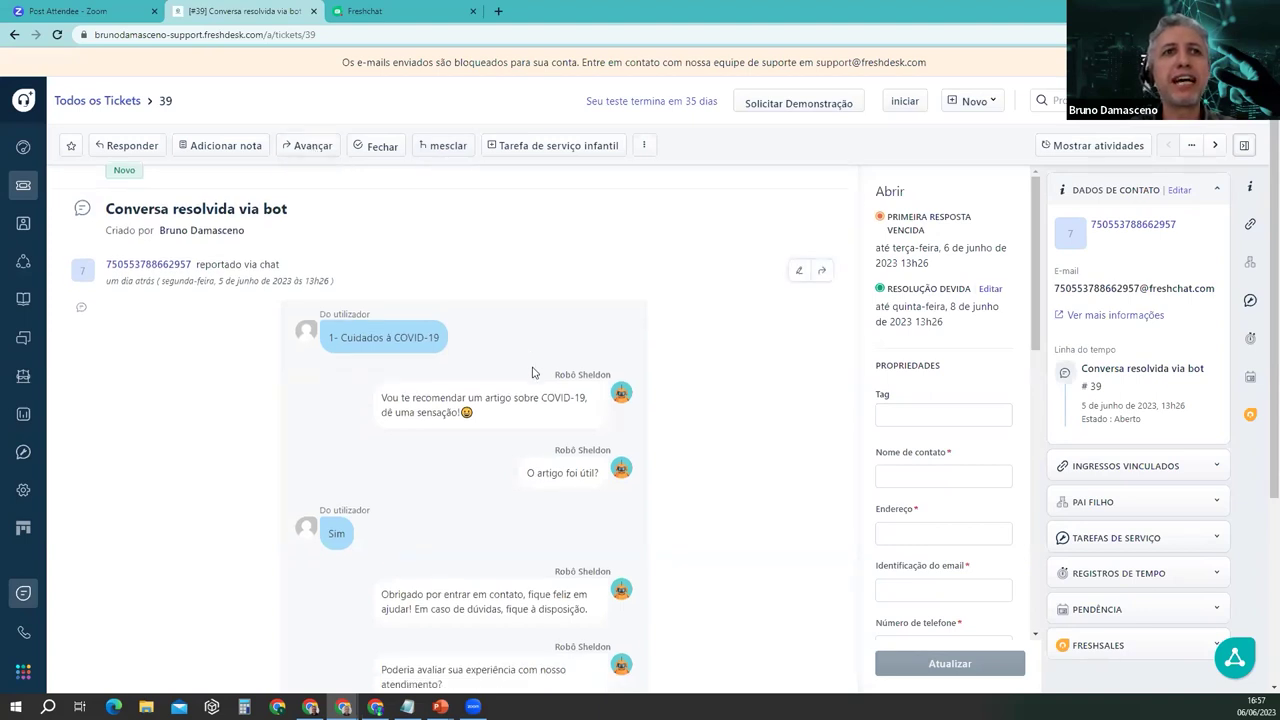
scroll(533, 373, down, 5)
click(252, 650)
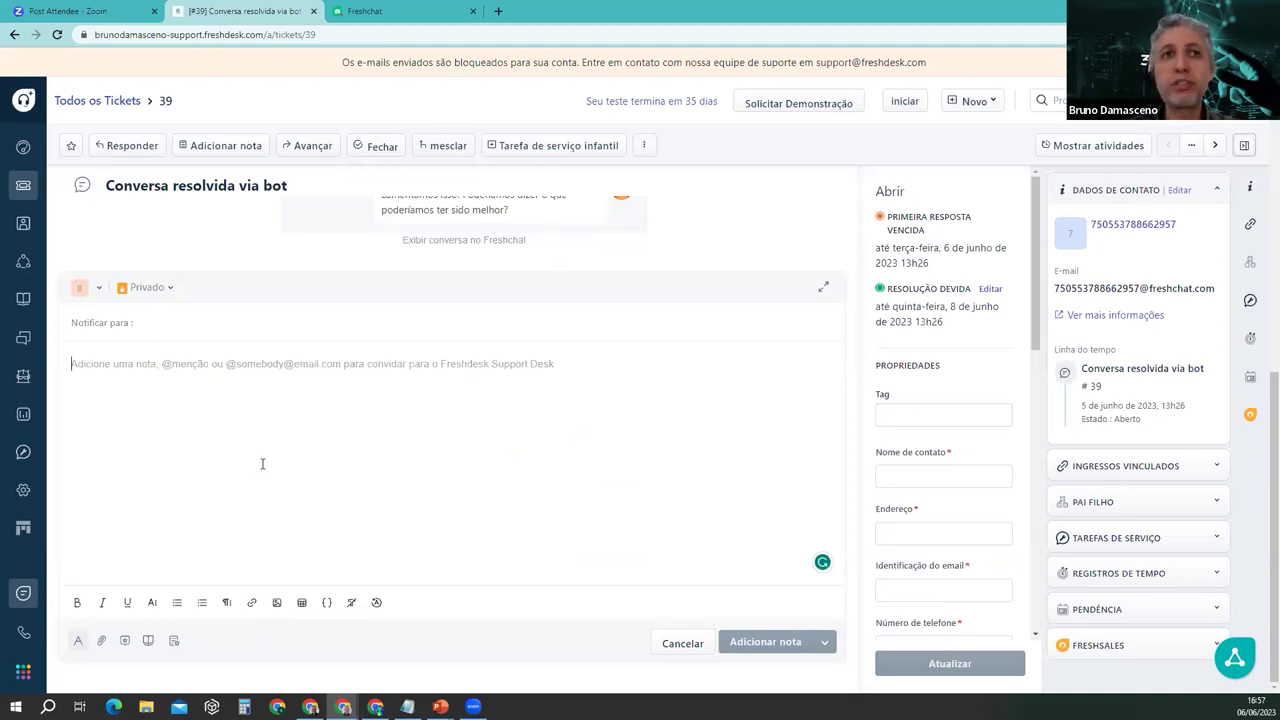
text(Vinicius)
text( por fav)
text(or me )
text(JUD)
key(BackSpace)
key(BackSpace)
key(BackSpace)
text(aj)
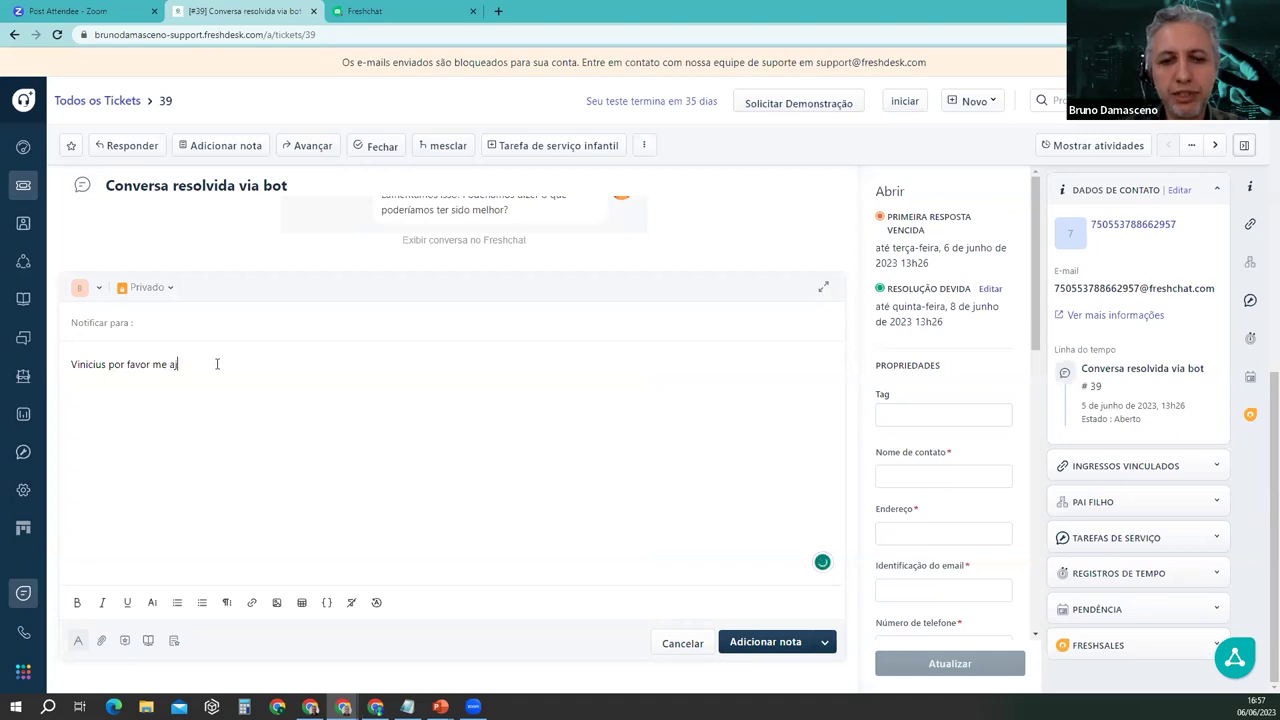
text(ude!!)
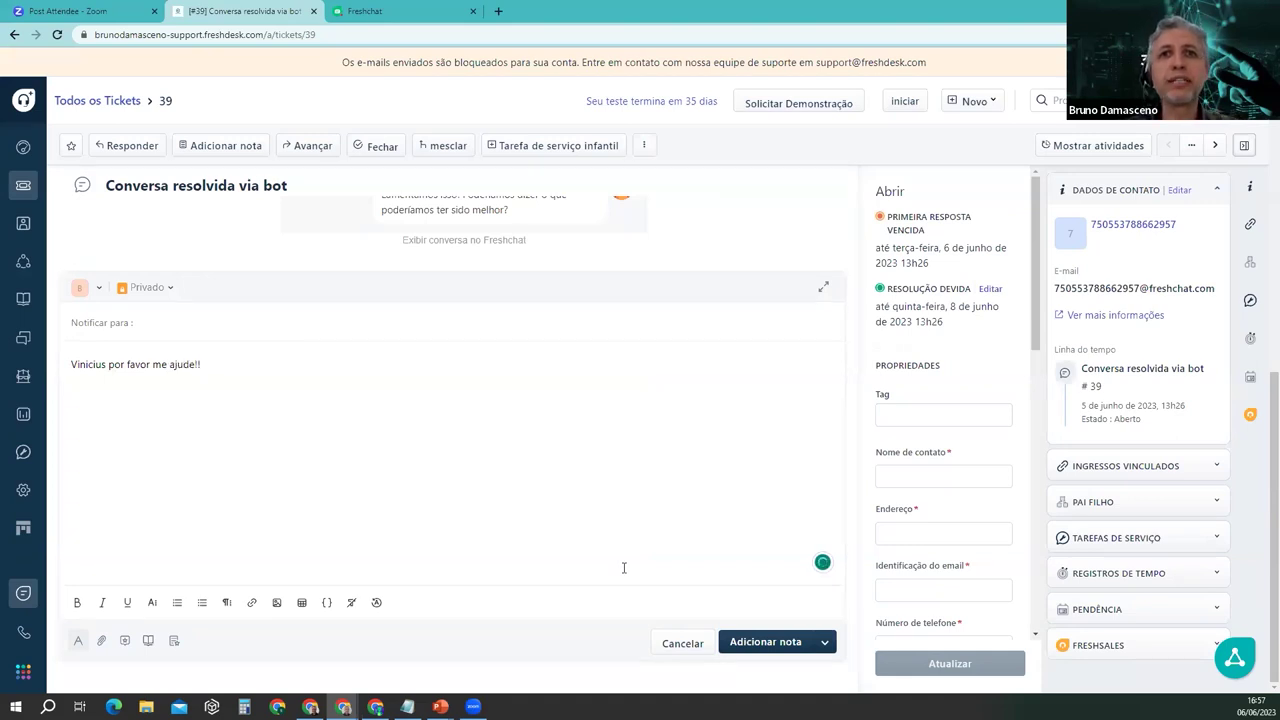
click(785, 642)
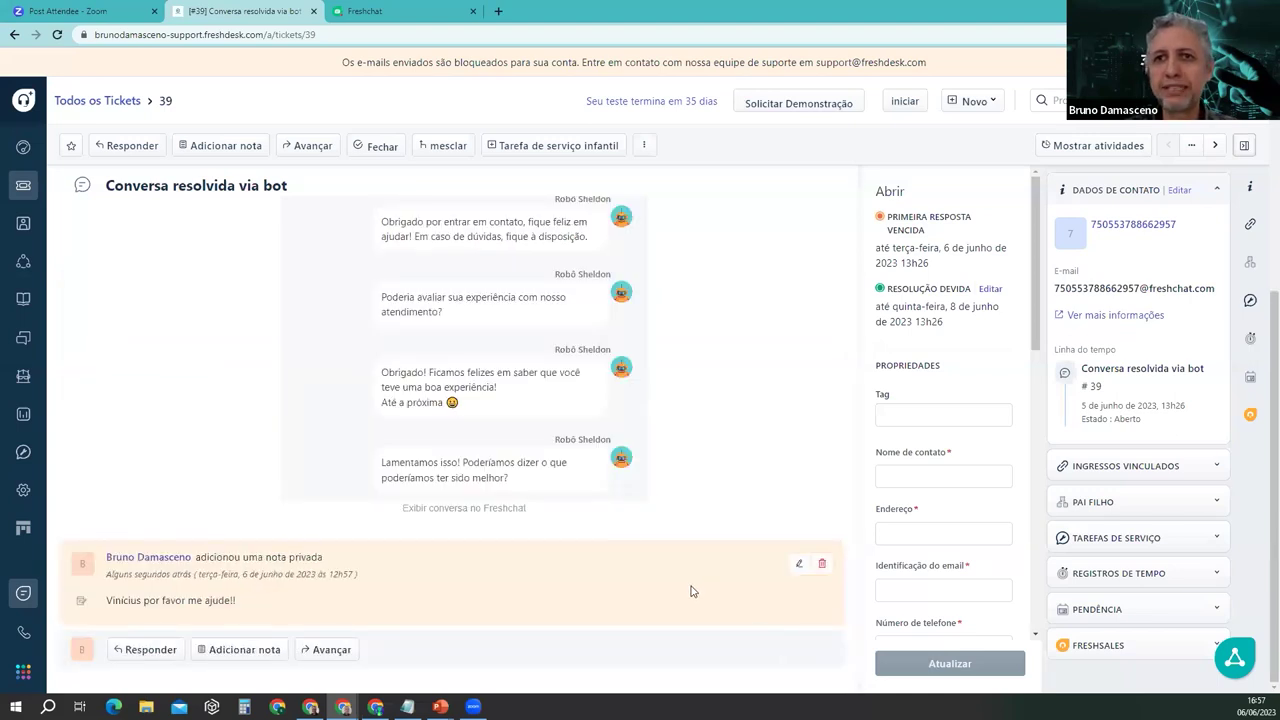
Step: View the ticket's team discussion, close it and return to the list of all tickets
click(1235, 659)
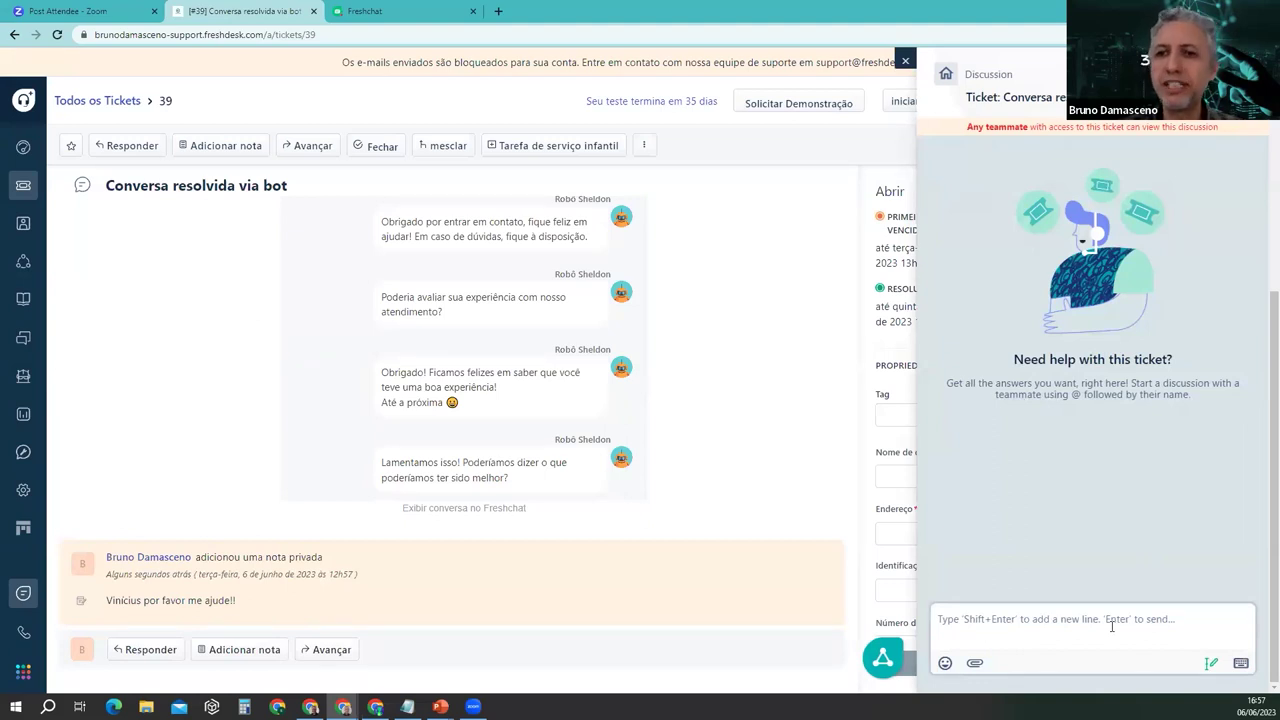
click(905, 61)
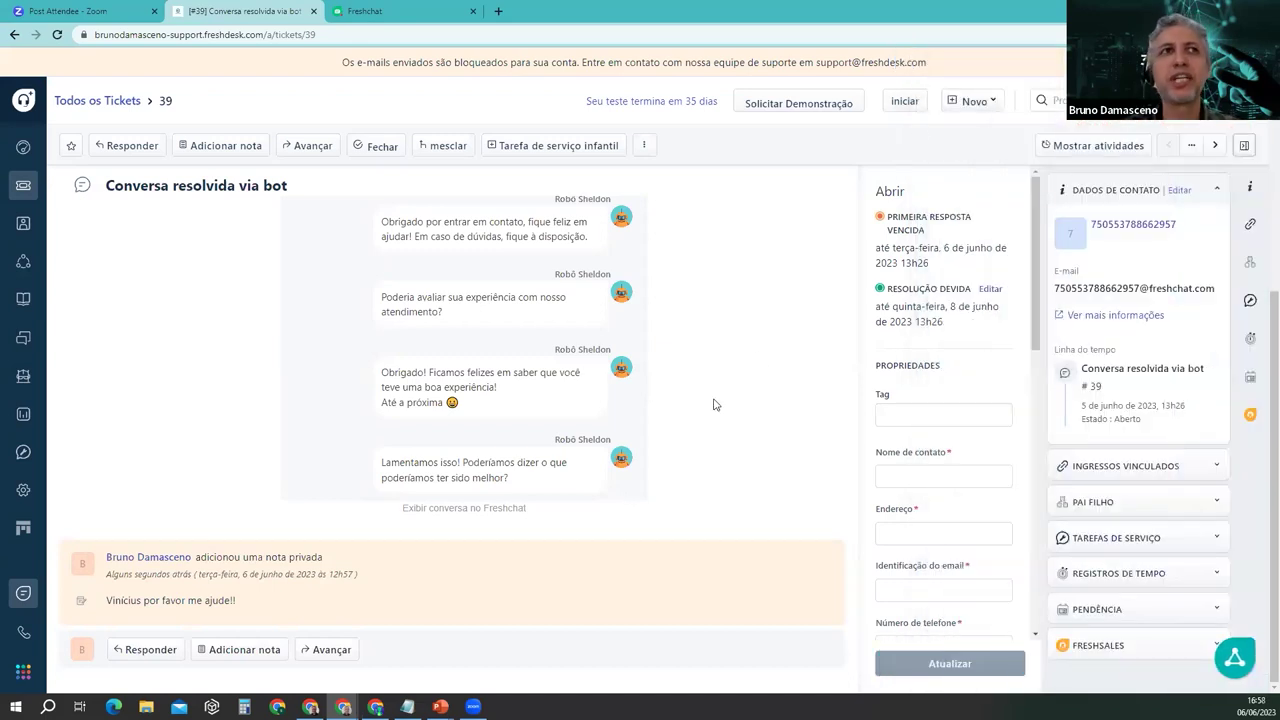
click(99, 104)
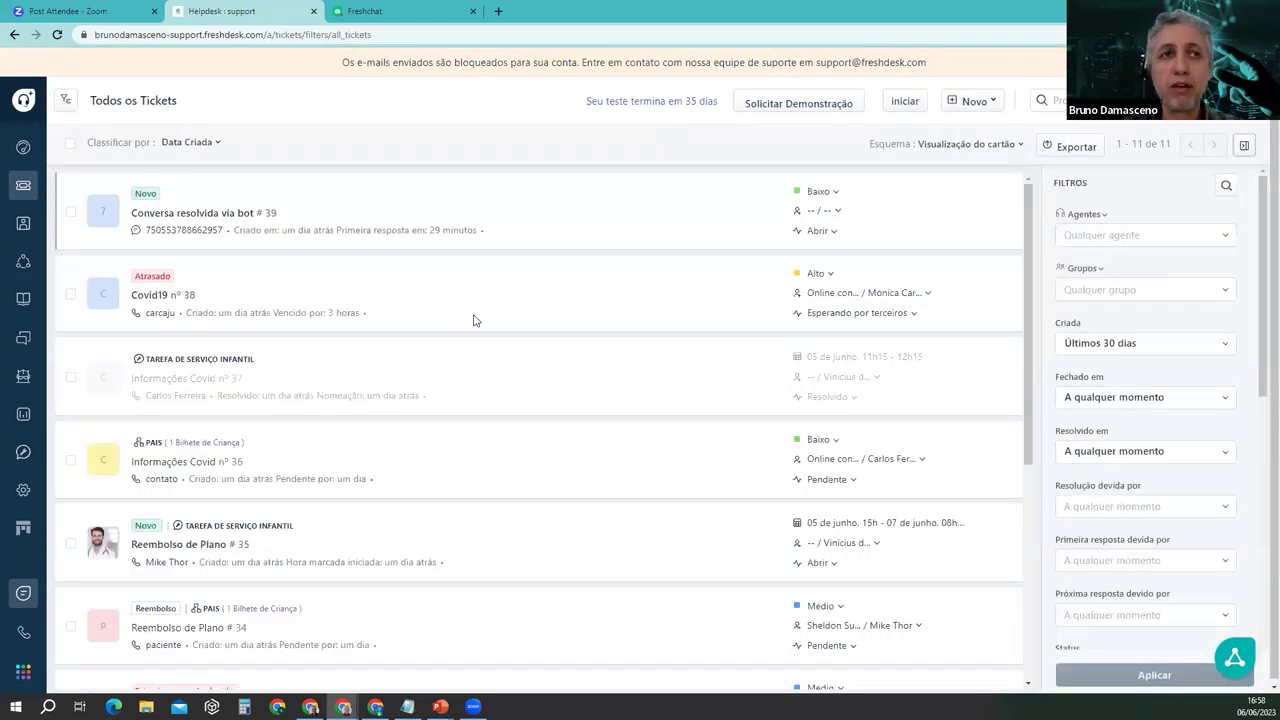
scroll(555, 310, down, 3)
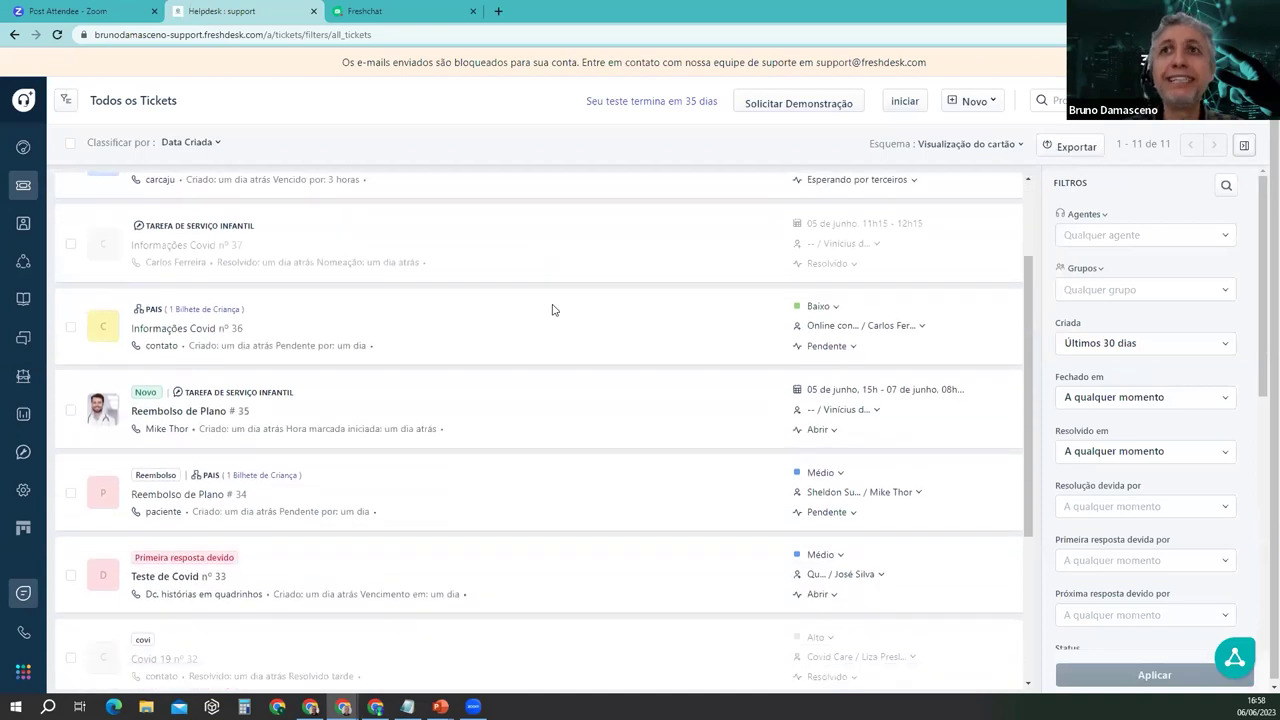
Step: Set the ticket list's creation date filter (Criada) to Essa semana
click(1212, 343)
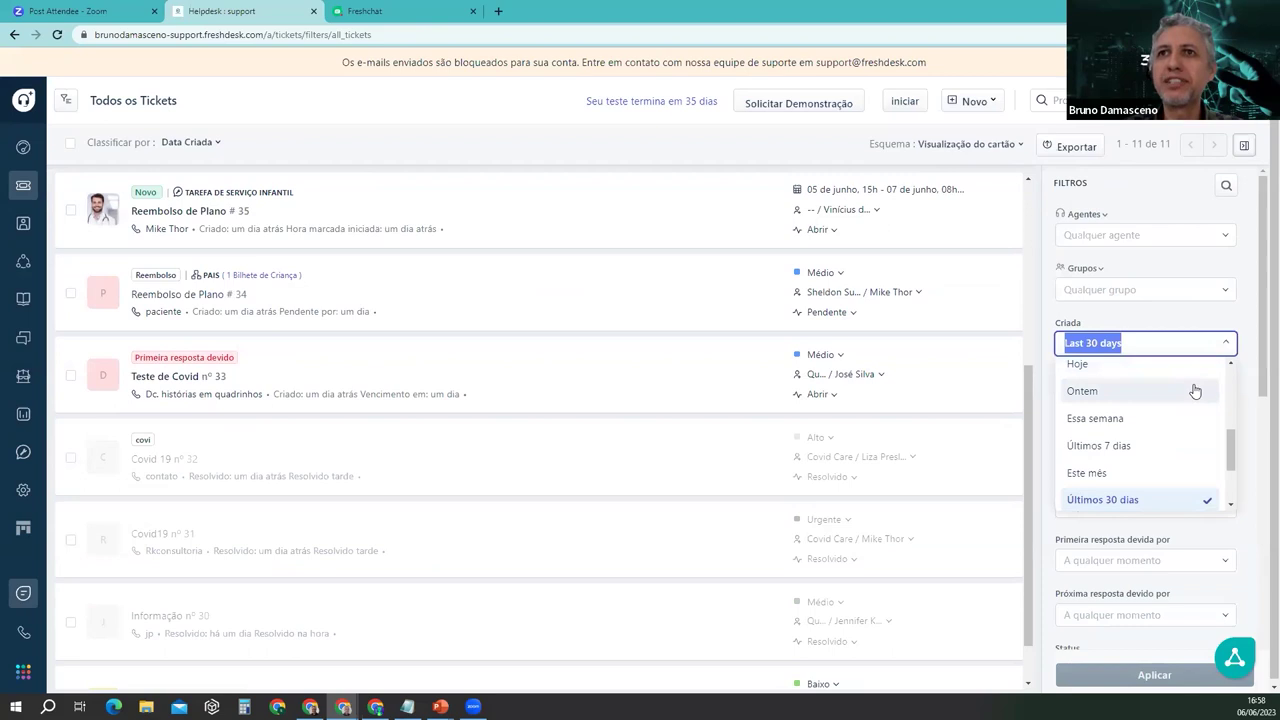
click(1194, 392)
click(1216, 348)
click(1180, 447)
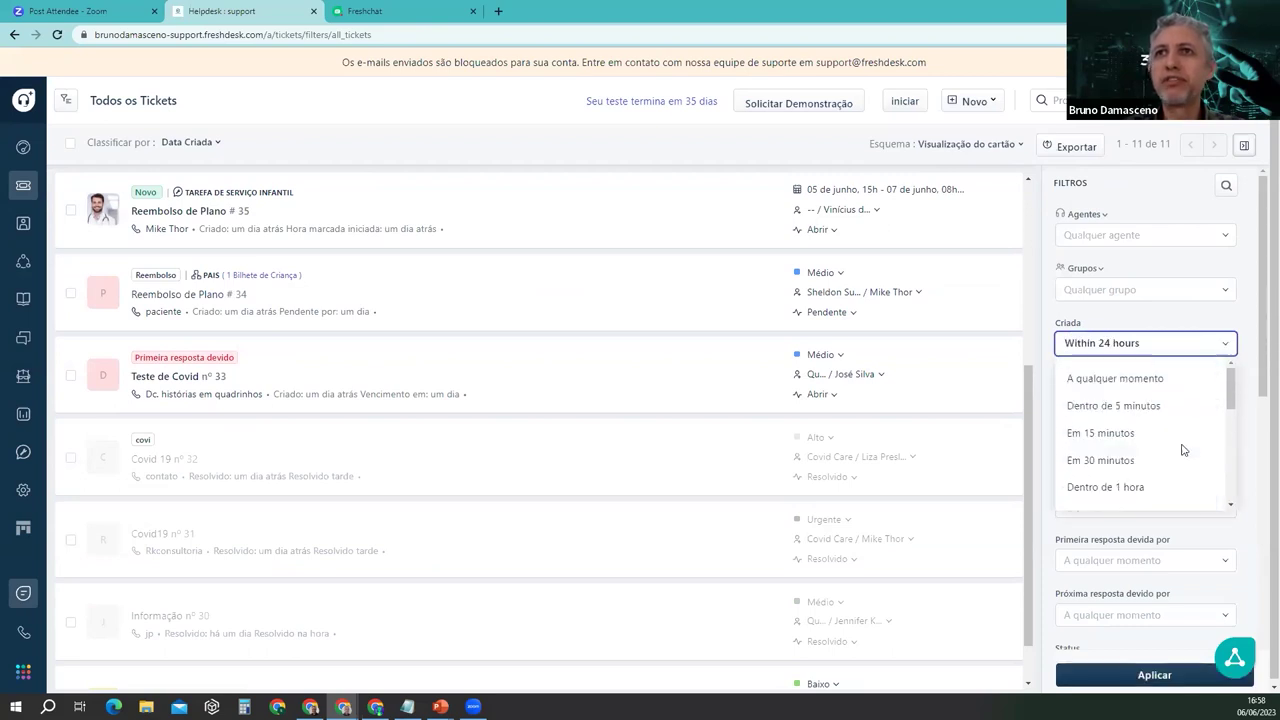
click(1203, 346)
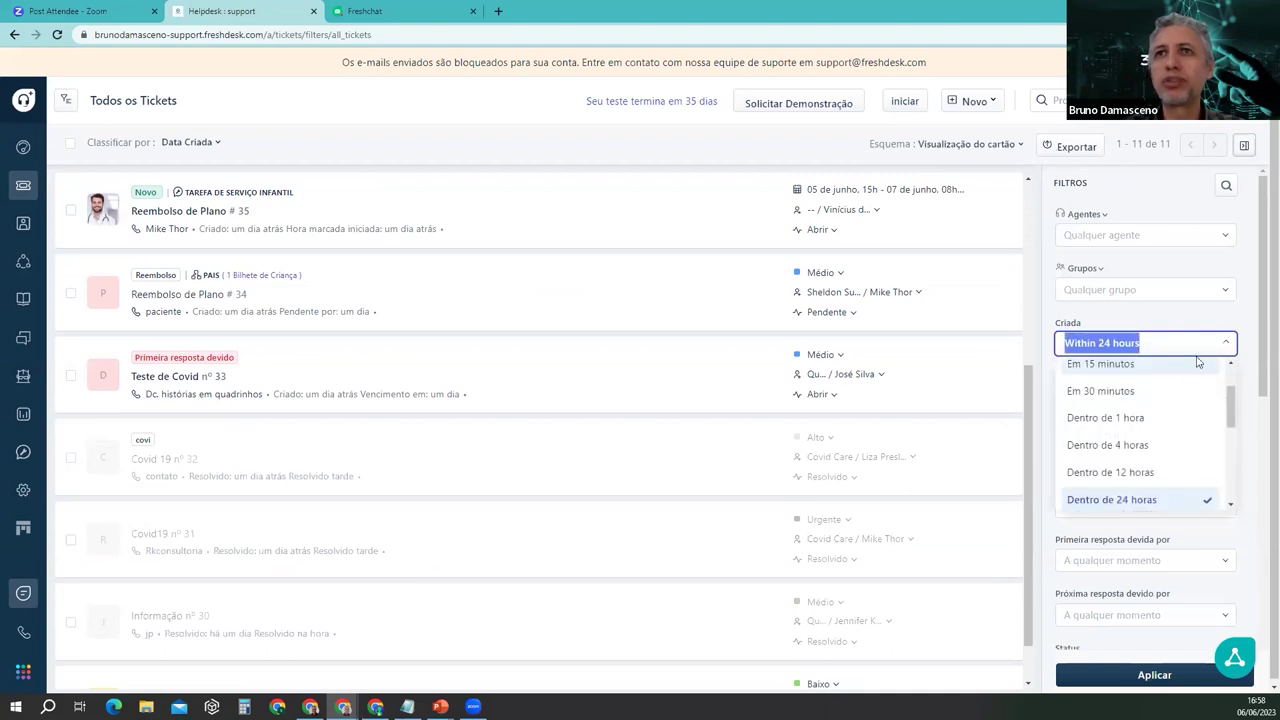
scroll(1180, 435, down, 2)
click(1170, 449)
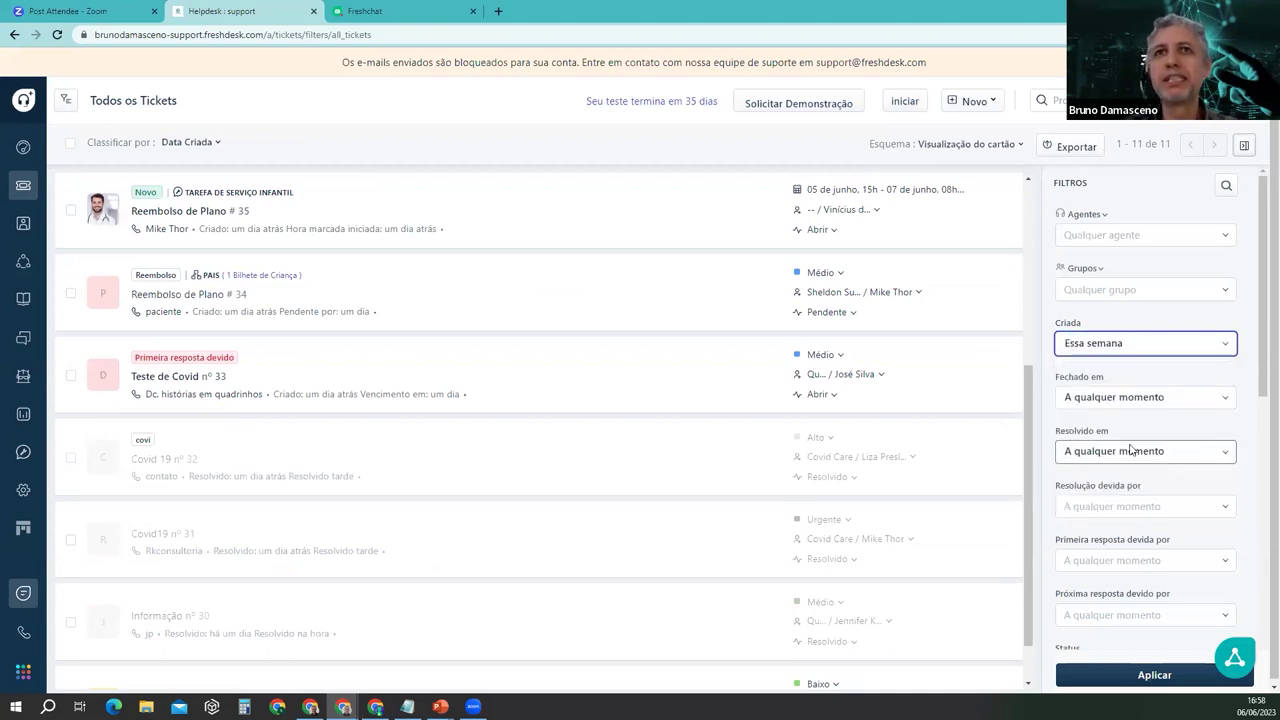
Step: Choose the signed-in agent's own name in the ticket list's agent filter
click(1220, 236)
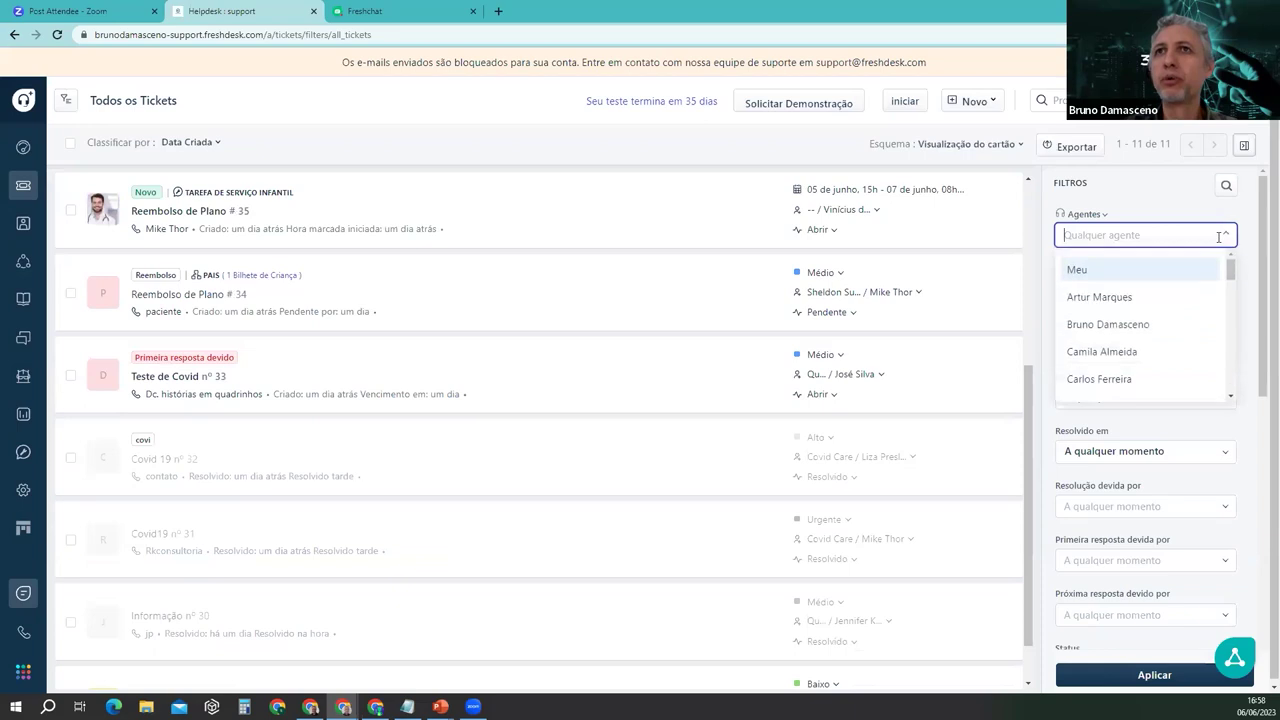
click(1175, 326)
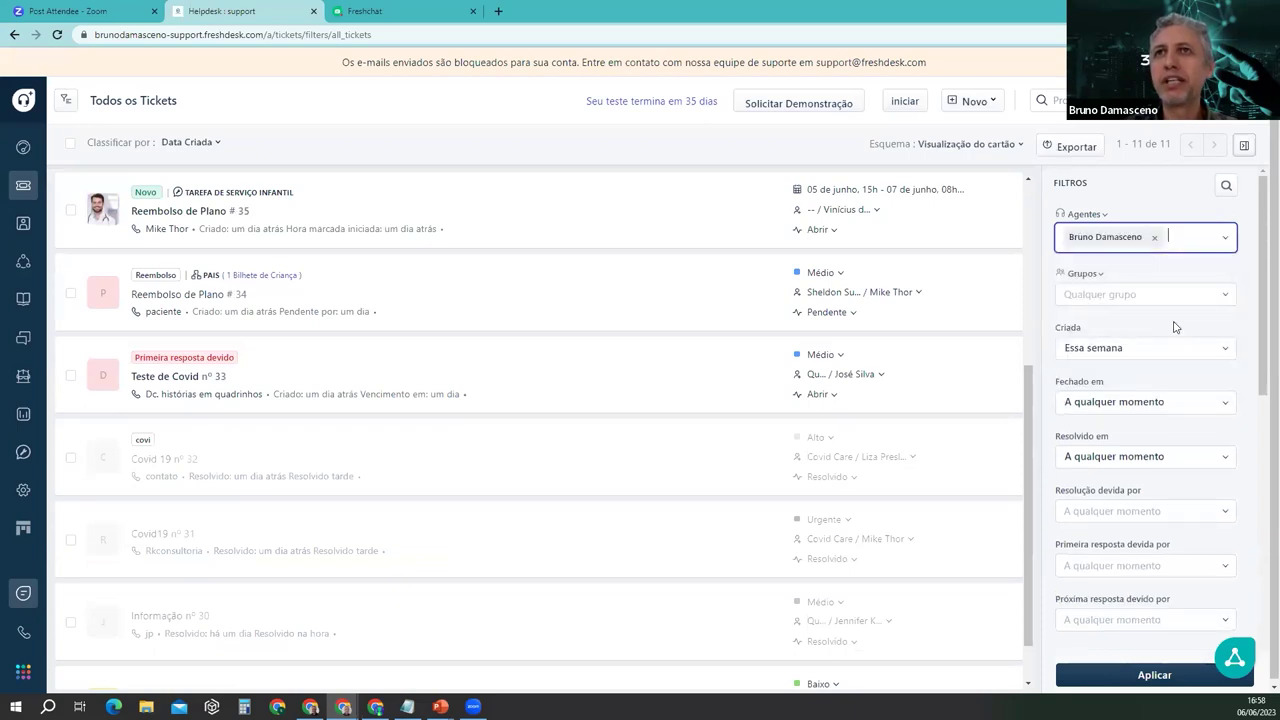
click(1190, 236)
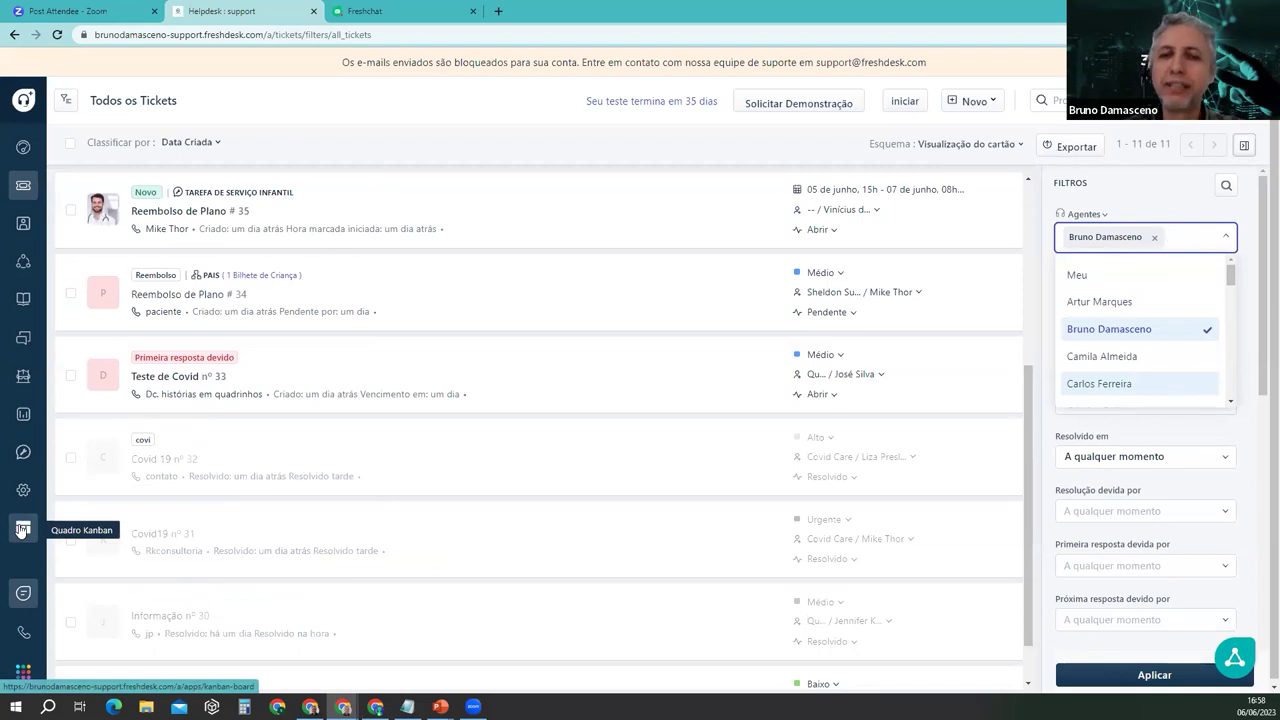
Step: Open the Kanban board of tickets and view its agent, group and priority filter options
click(22, 530)
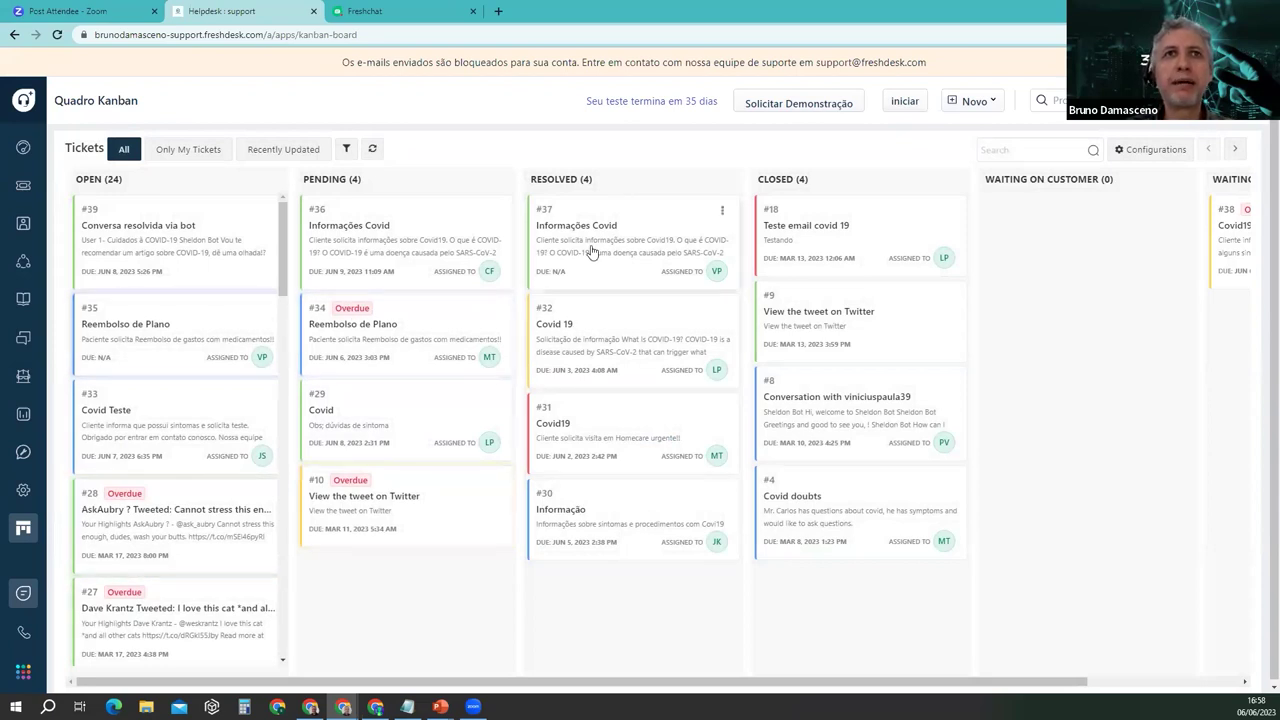
click(345, 151)
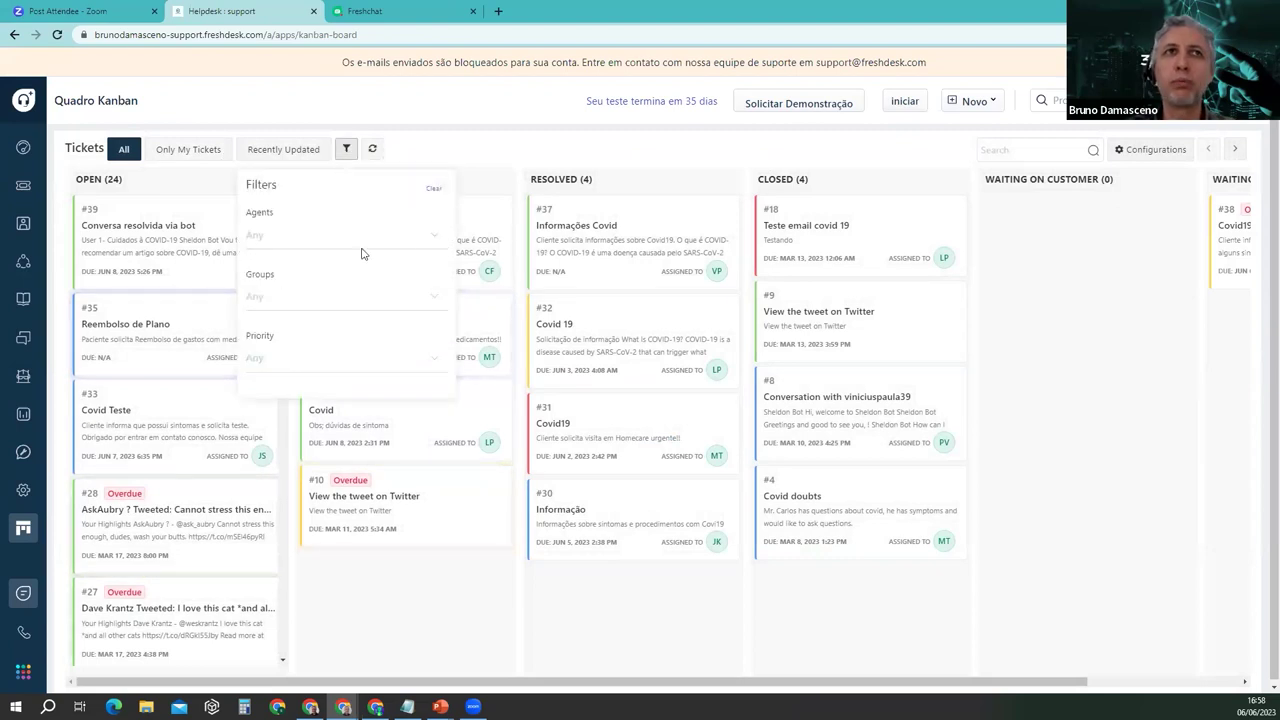
click(345, 149)
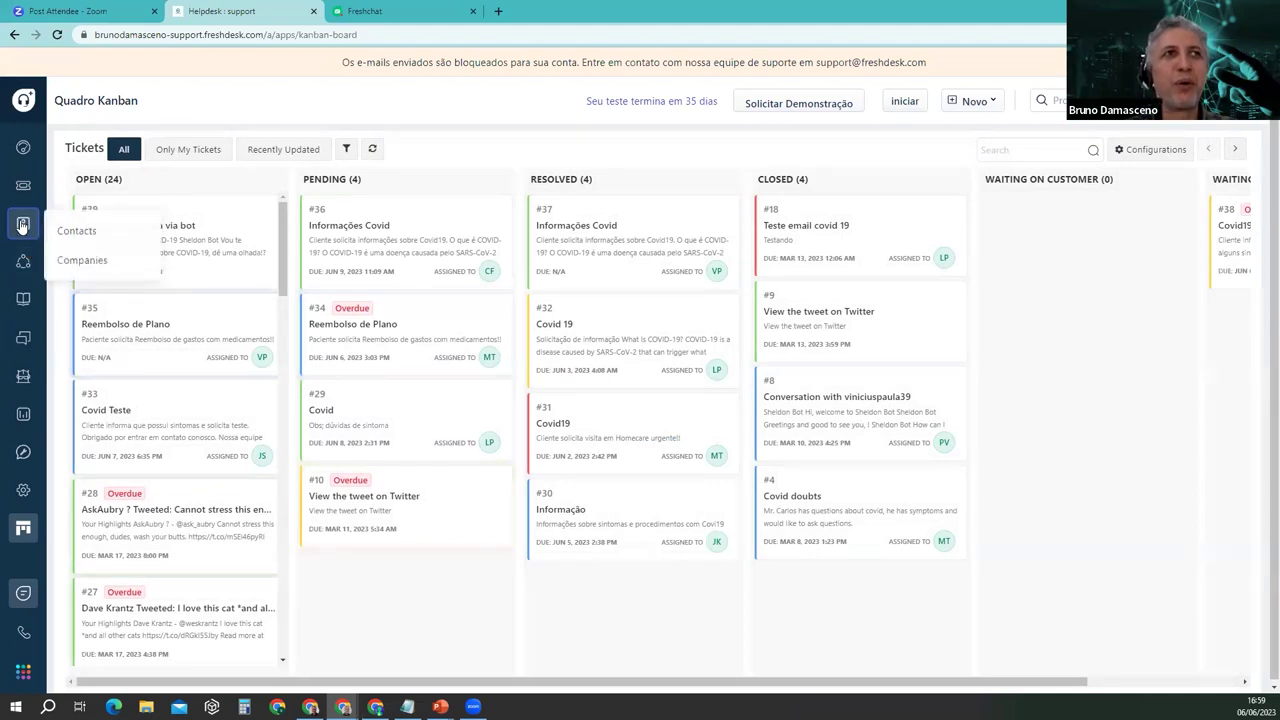
Step: Open the list of all contacts and examine the period options of its creation date filter
click(72, 235)
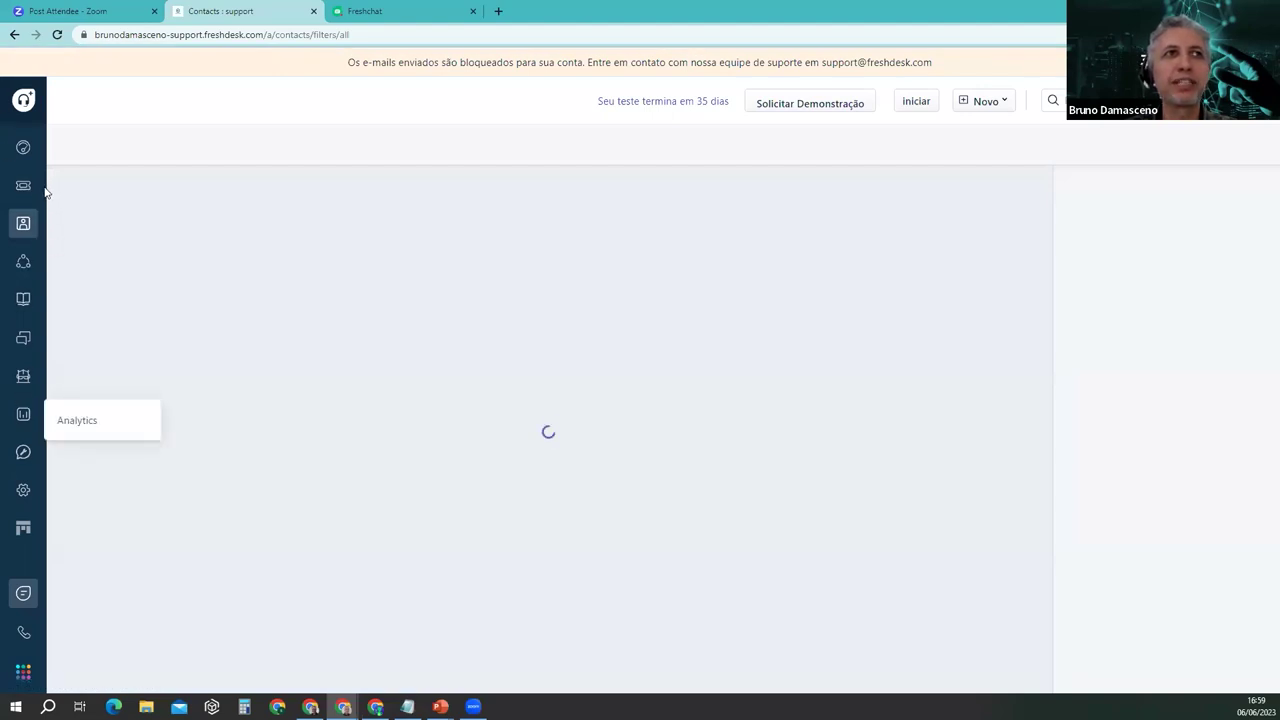
scroll(280, 302, down, 6)
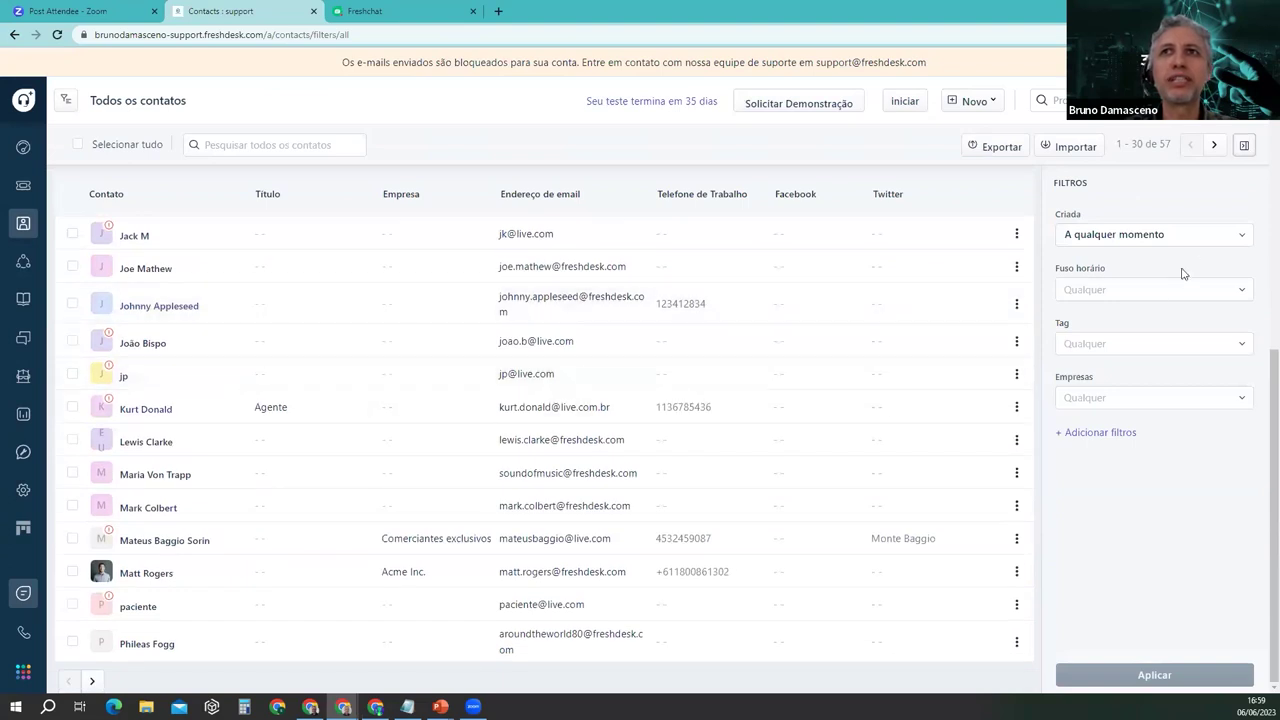
click(1206, 238)
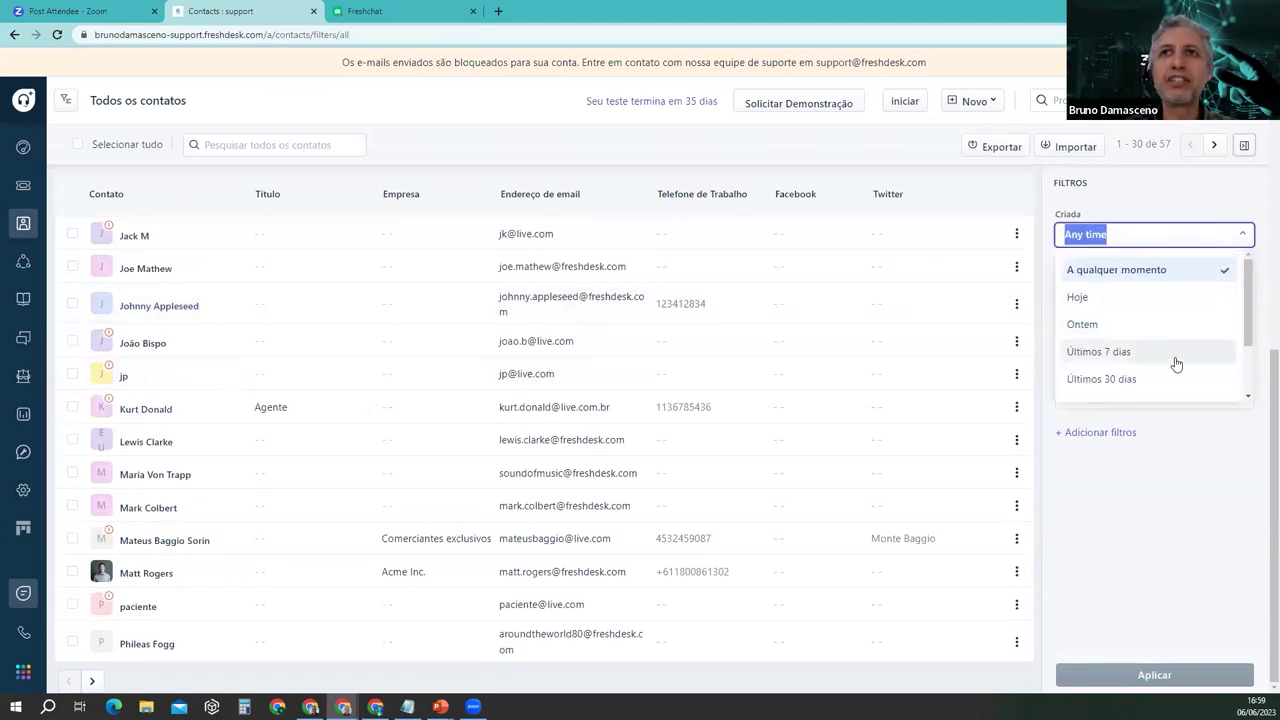
scroll(1178, 380, down, 2)
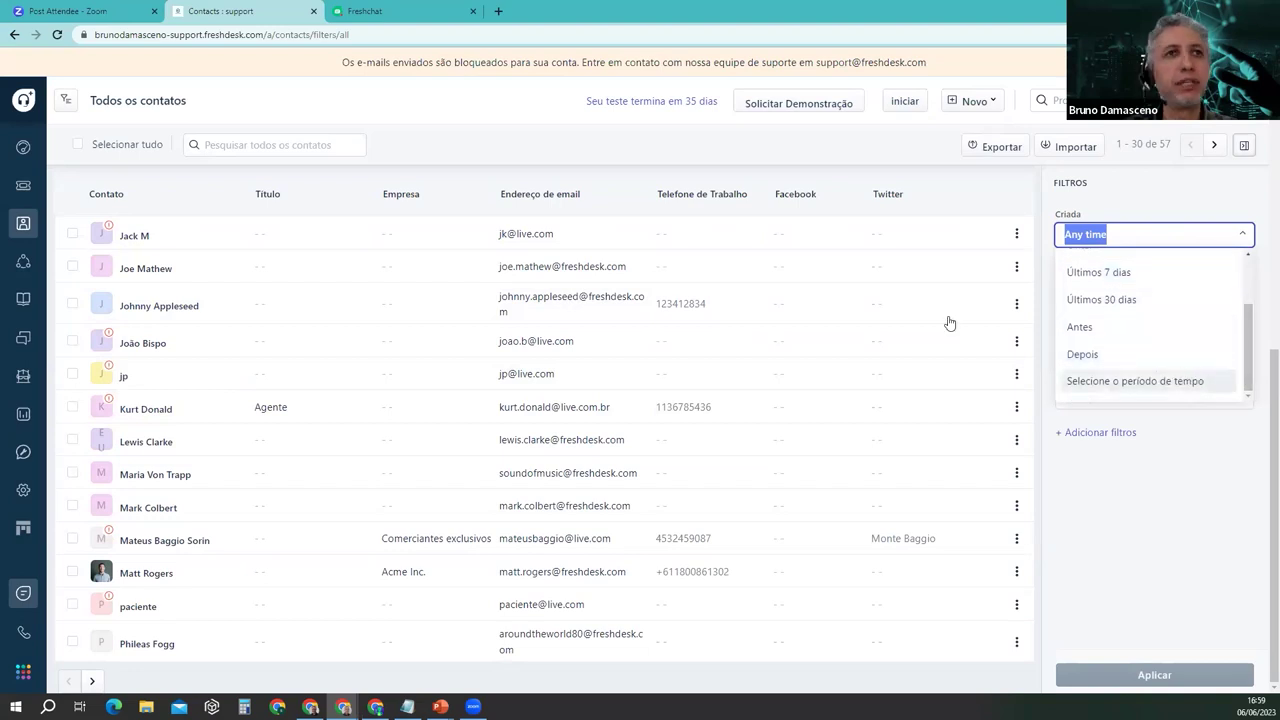
Step: View the social support page and the Soluções knowledge base
click(23, 263)
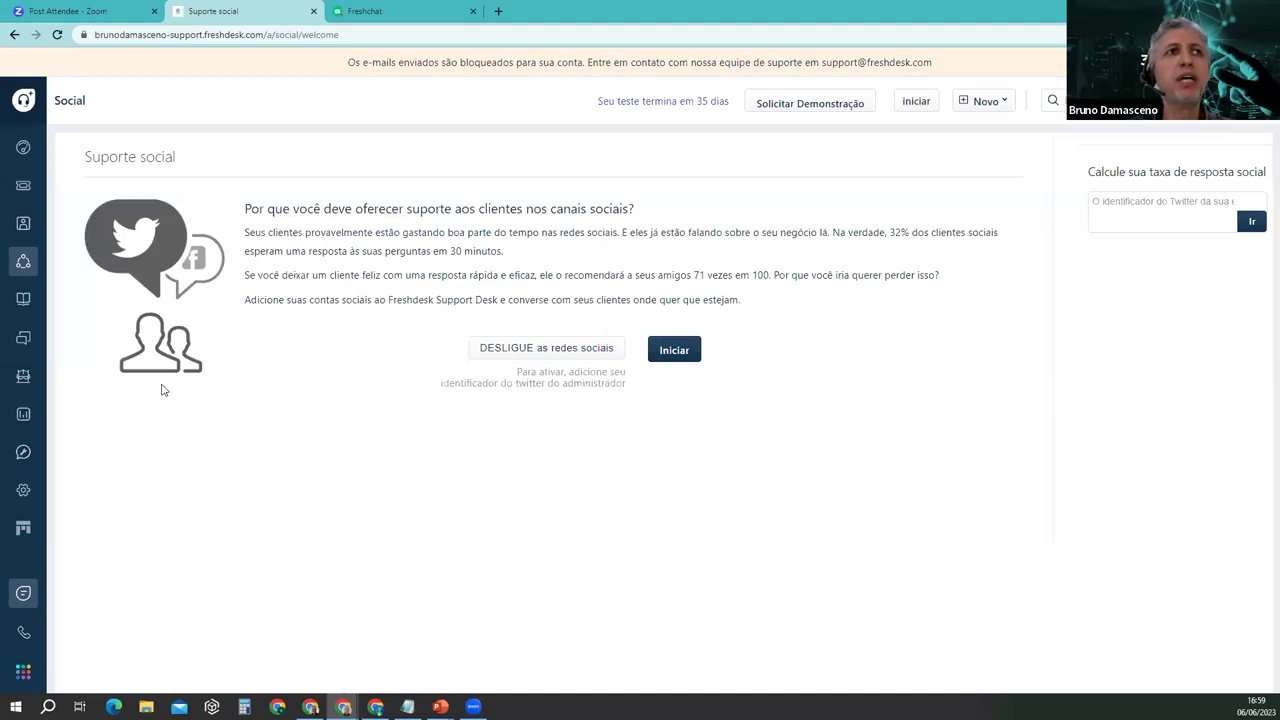
click(24, 302)
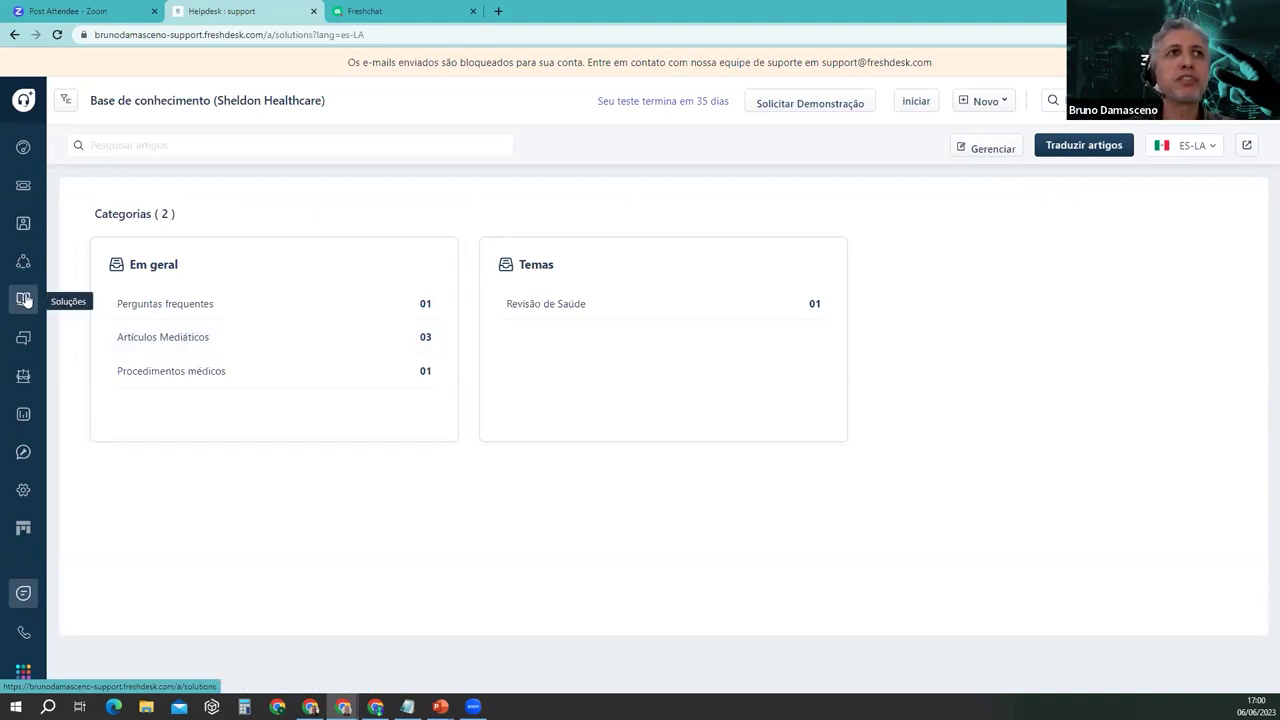
Step: Open the Artículos Mediáticos folder in the knowledge base and view the available article languages
click(265, 340)
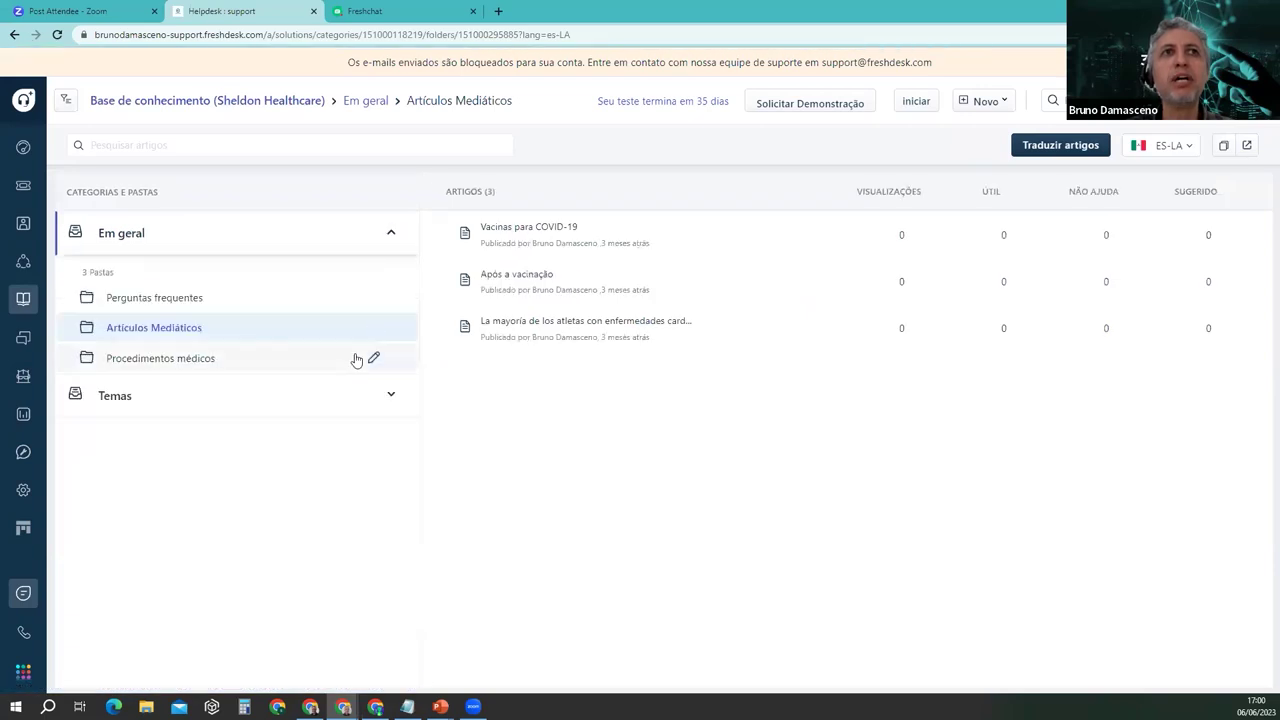
click(1183, 150)
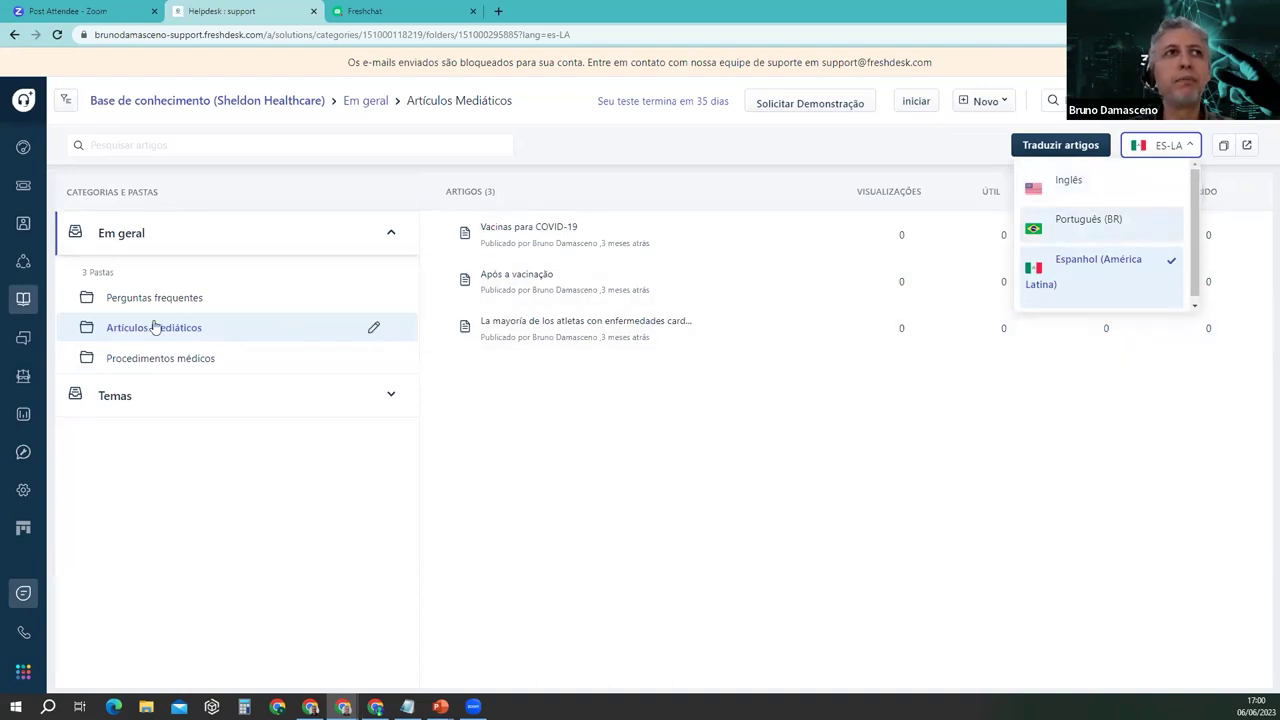
Step: Open the chatbot management in Freshchat and view the Sheldon Bot's flows in the holistic view
click(28, 381)
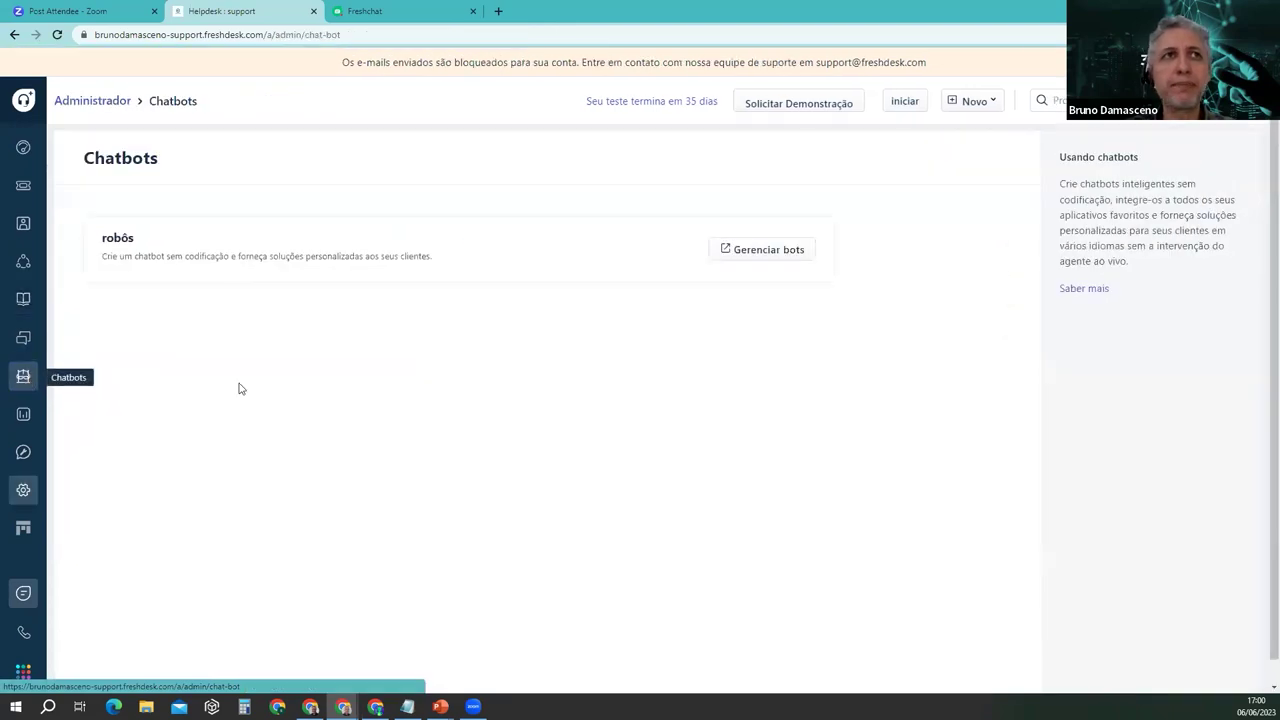
click(768, 250)
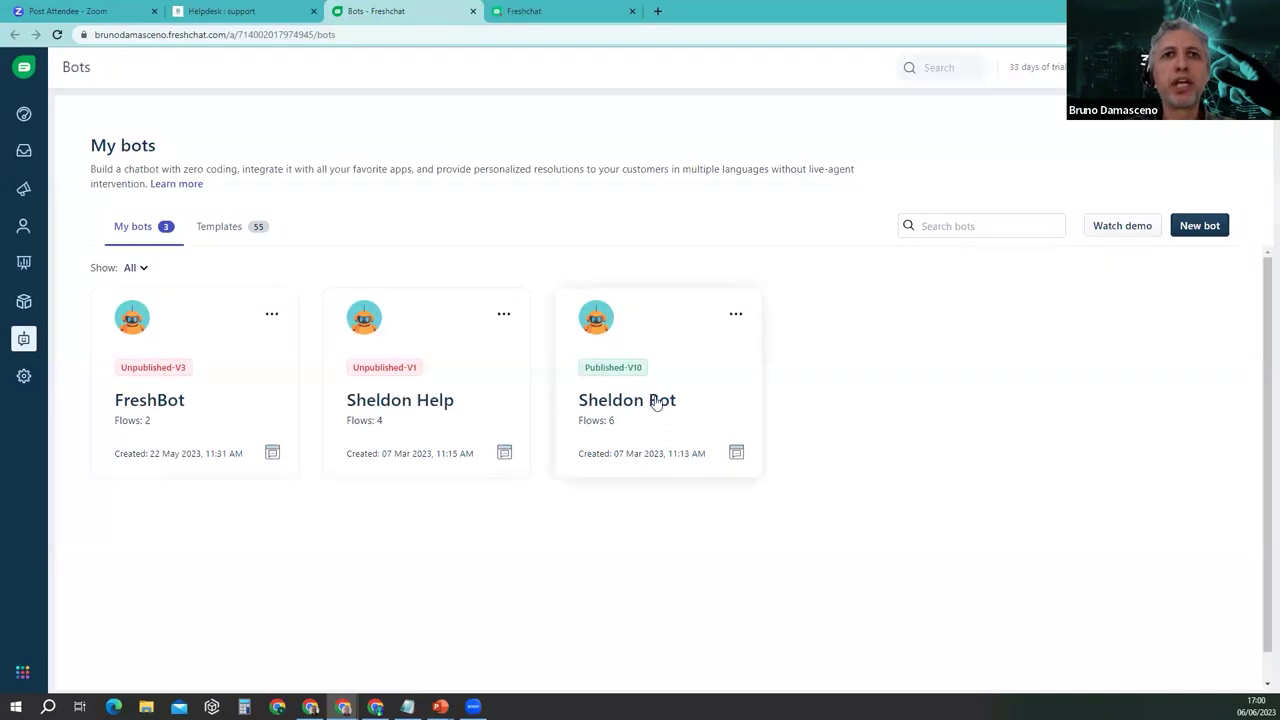
click(656, 401)
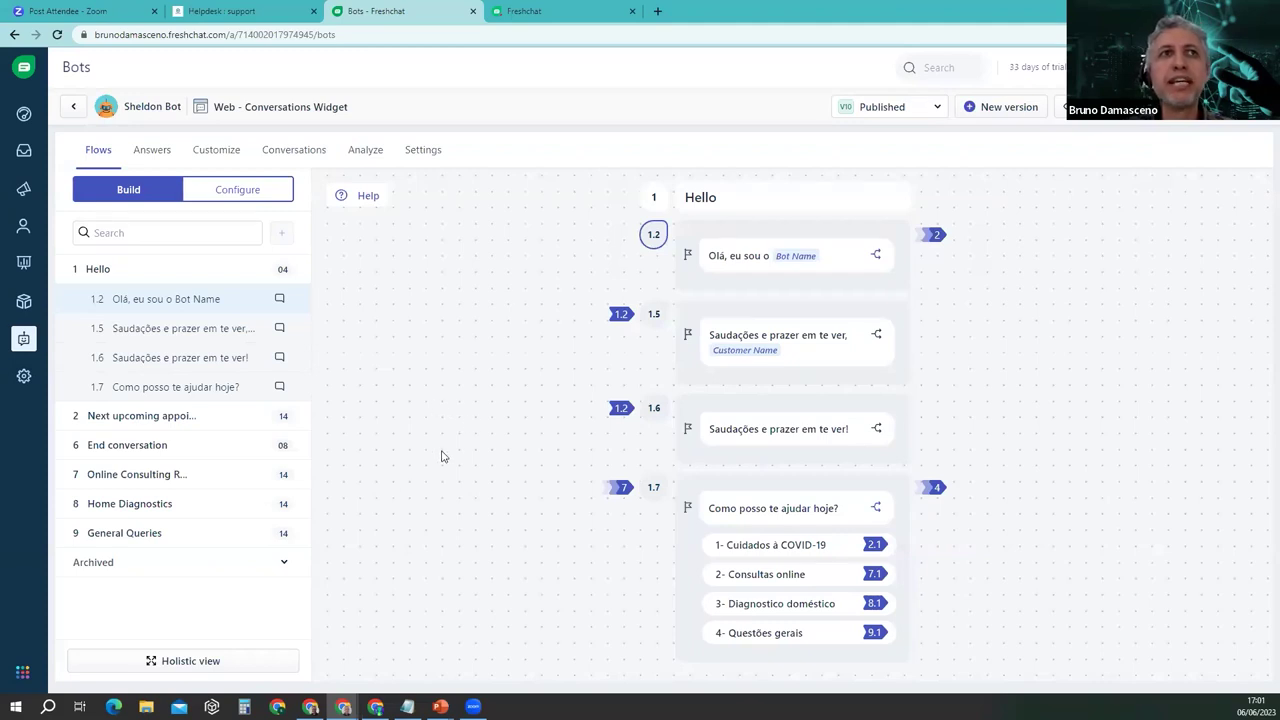
click(203, 662)
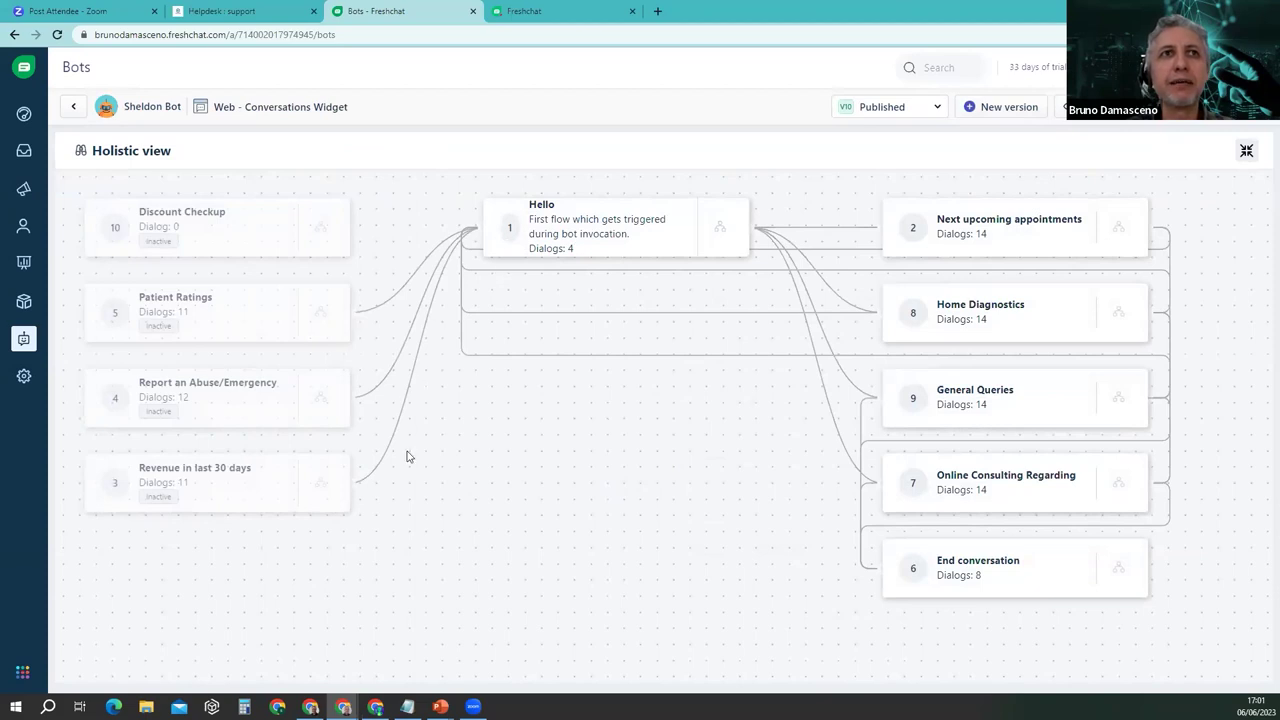
Step: Leave the holistic view, reopen Sheldon Bot and view its name and avatar customization settings
click(73, 106)
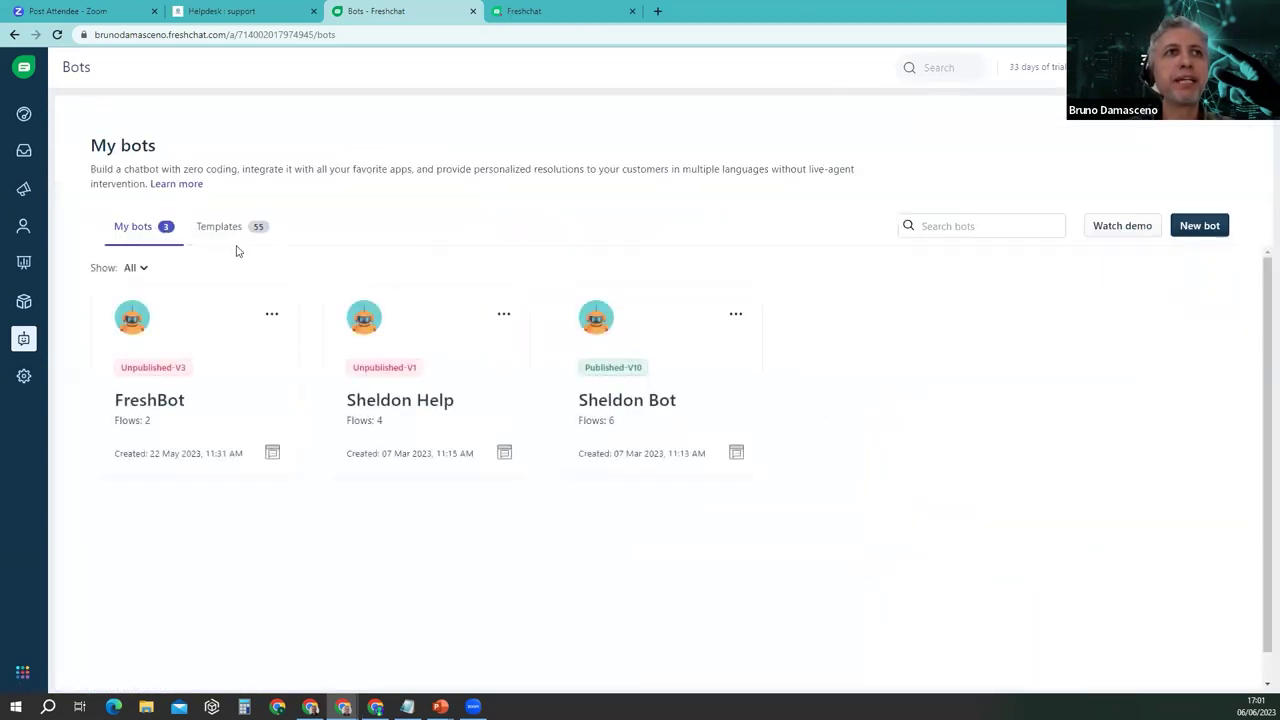
click(625, 409)
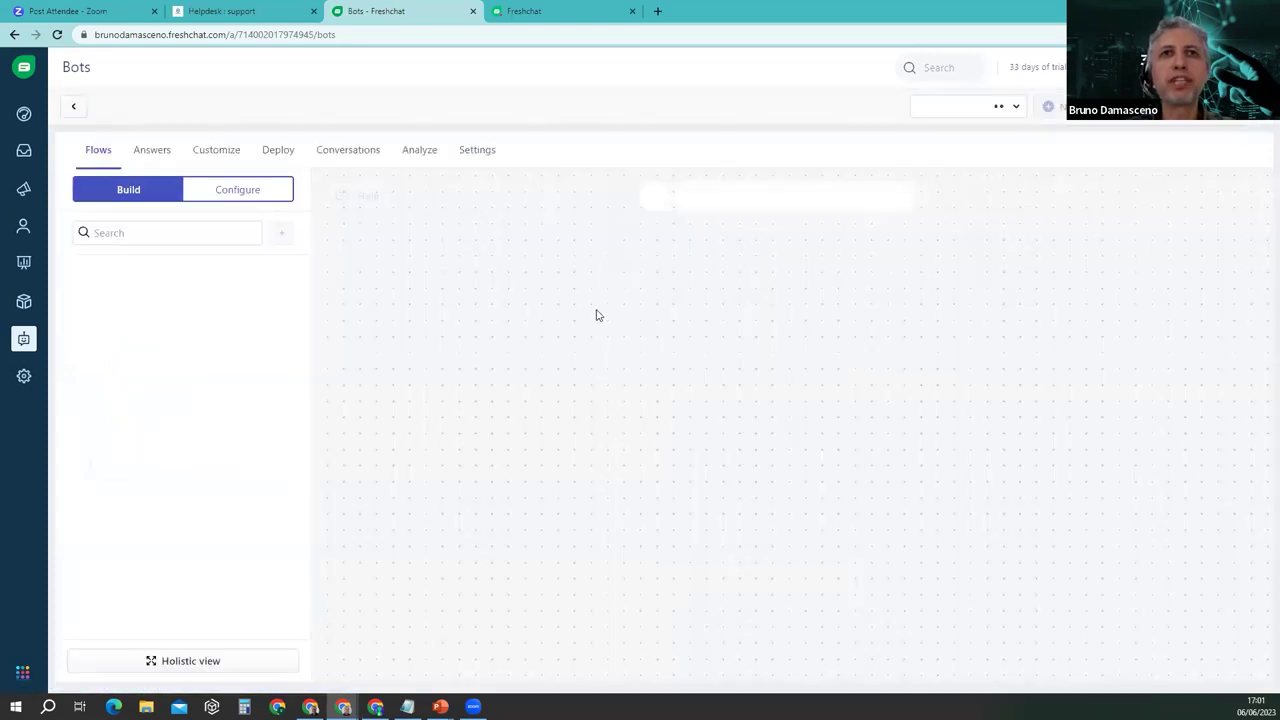
click(216, 156)
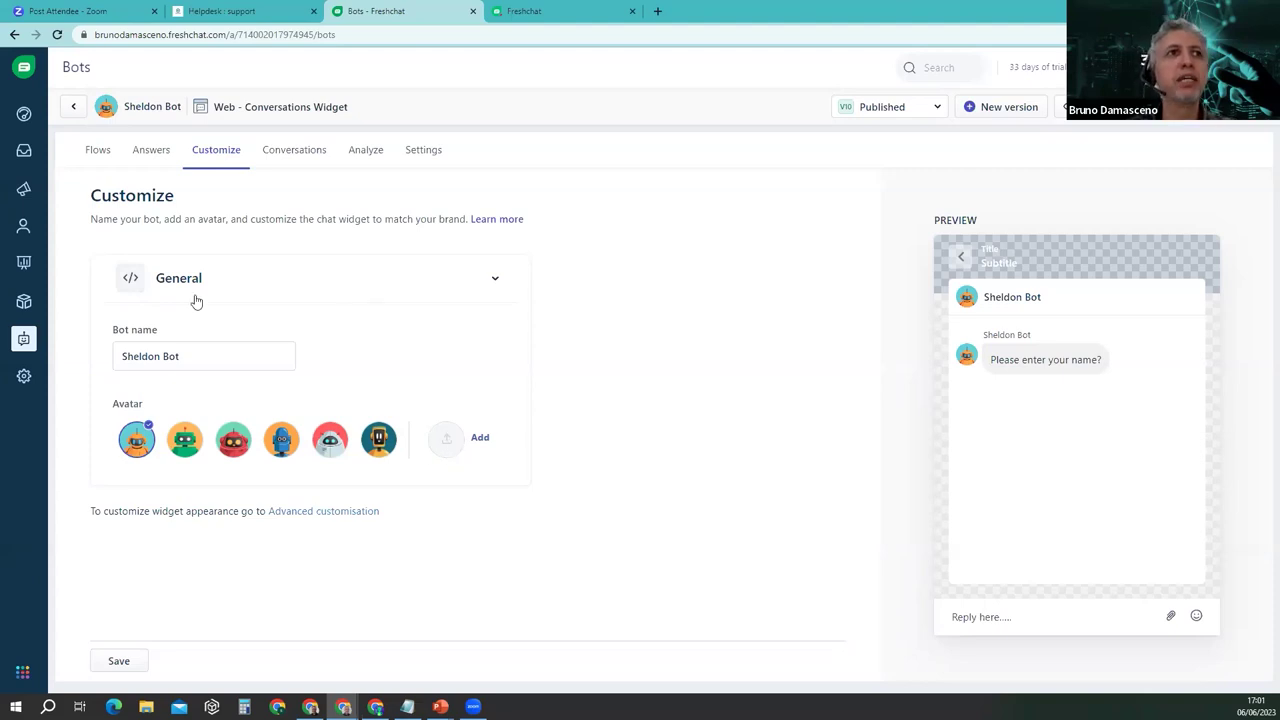
Step: Return to the Freshdesk helpdesk and examine the support and service groups in the administrator's team settings
click(258, 16)
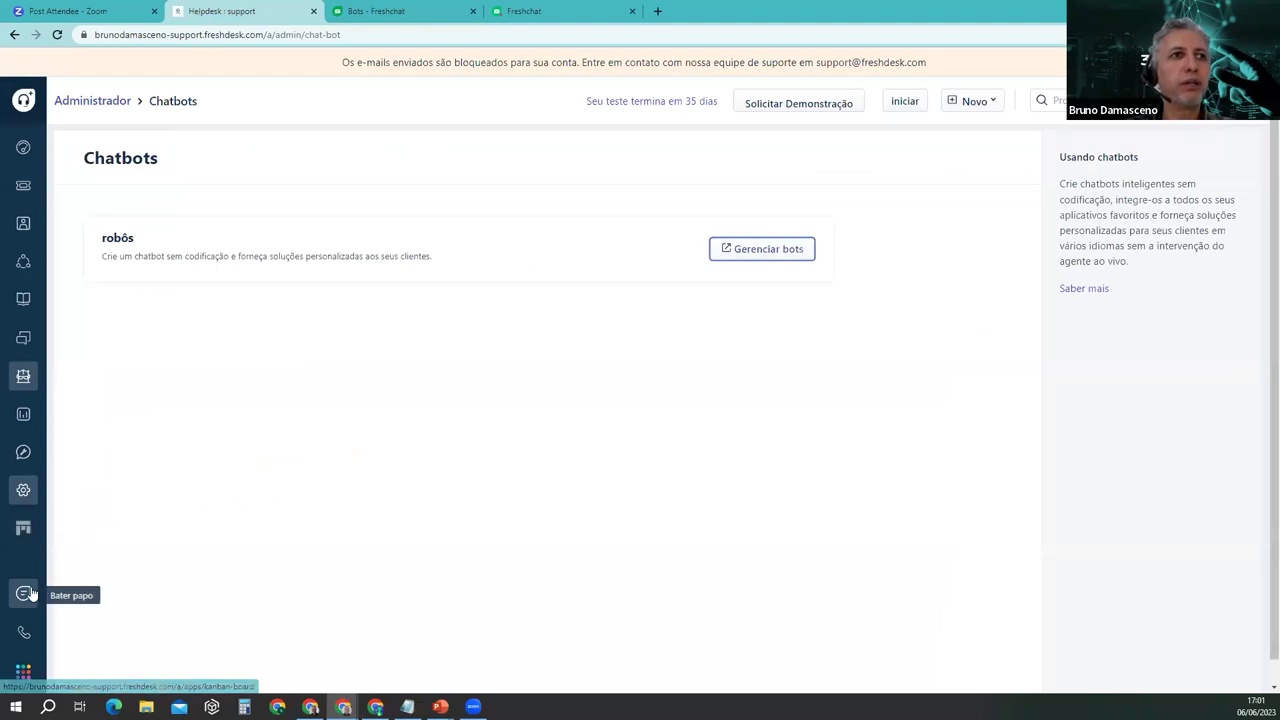
click(24, 490)
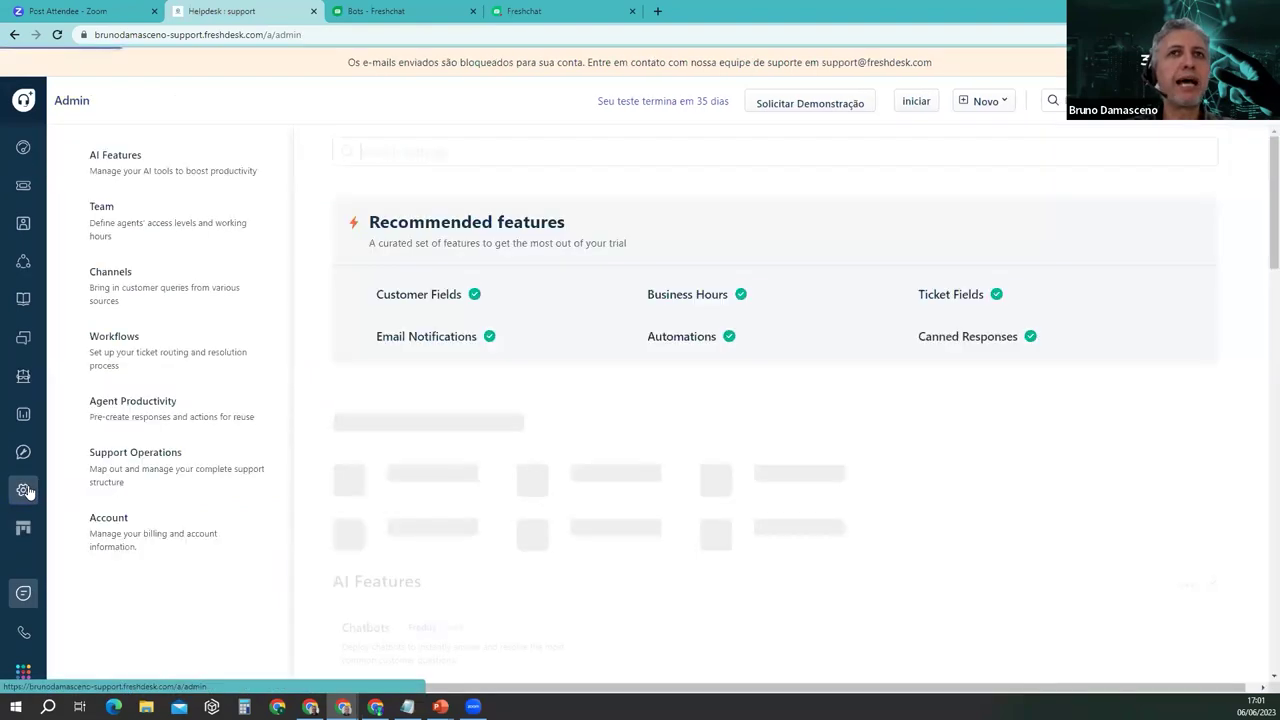
scroll(620, 495, down, 1)
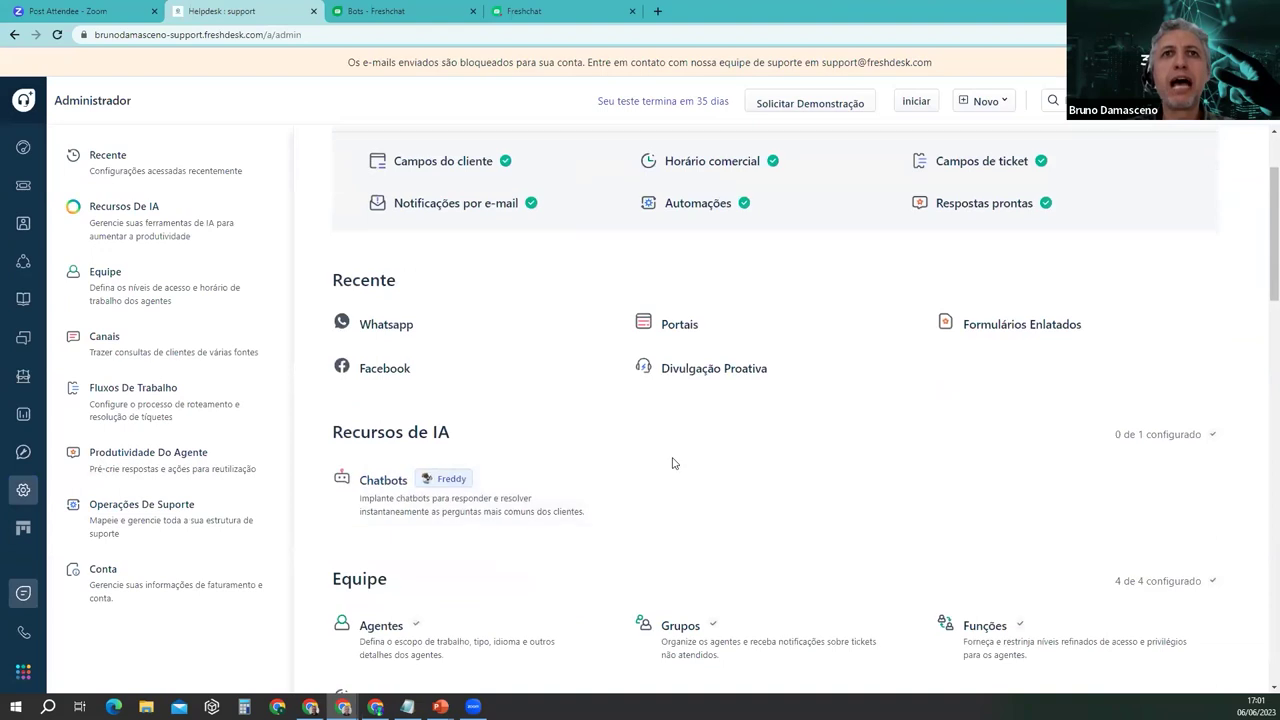
scroll(697, 482, down, 2)
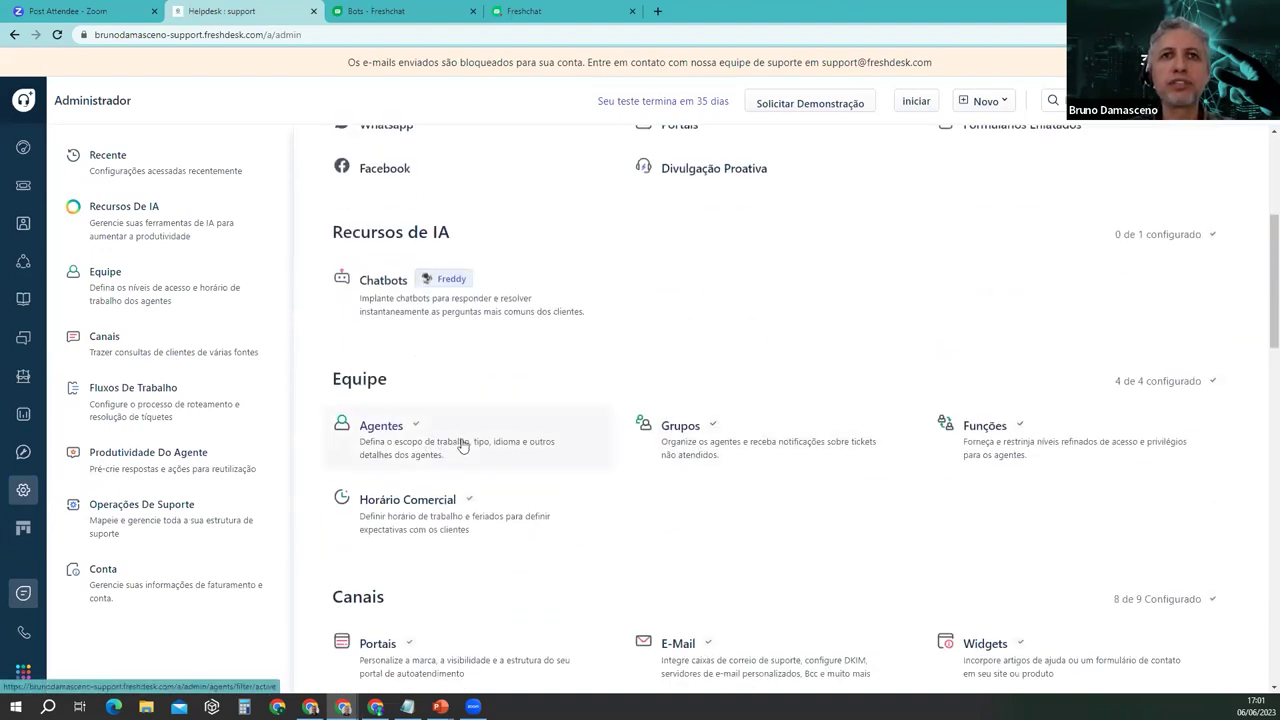
click(695, 444)
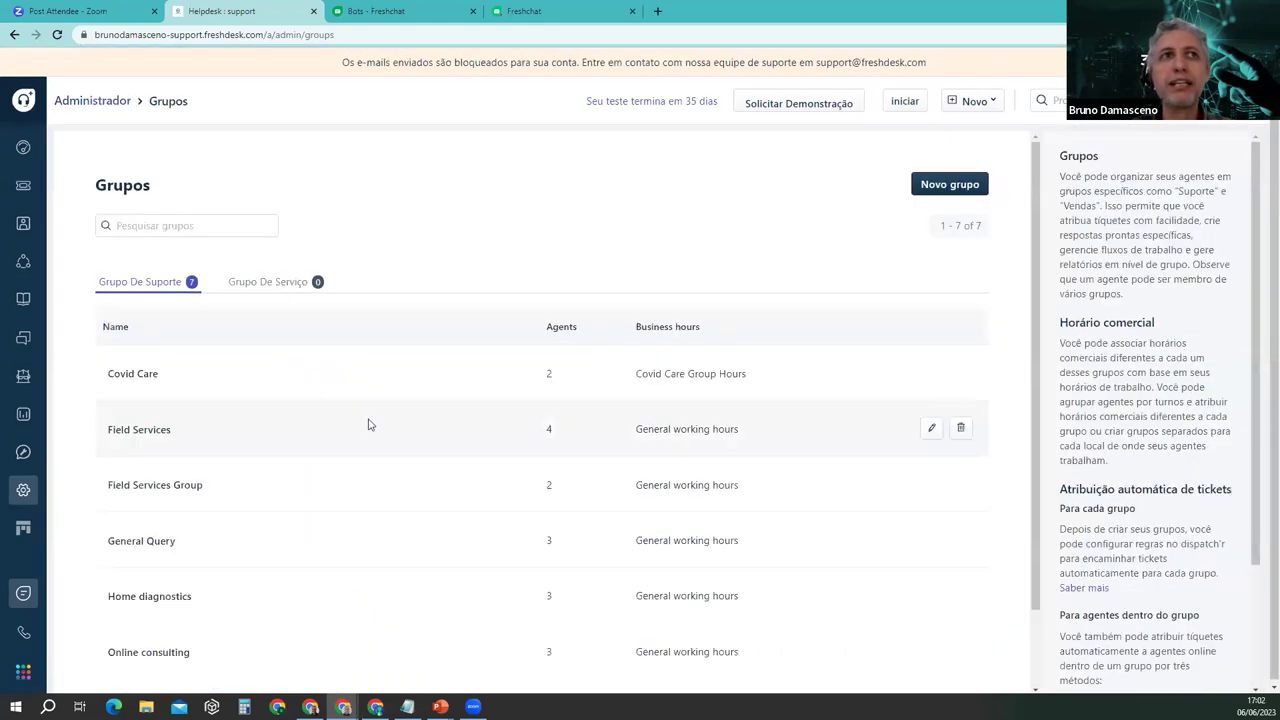
click(278, 285)
click(143, 283)
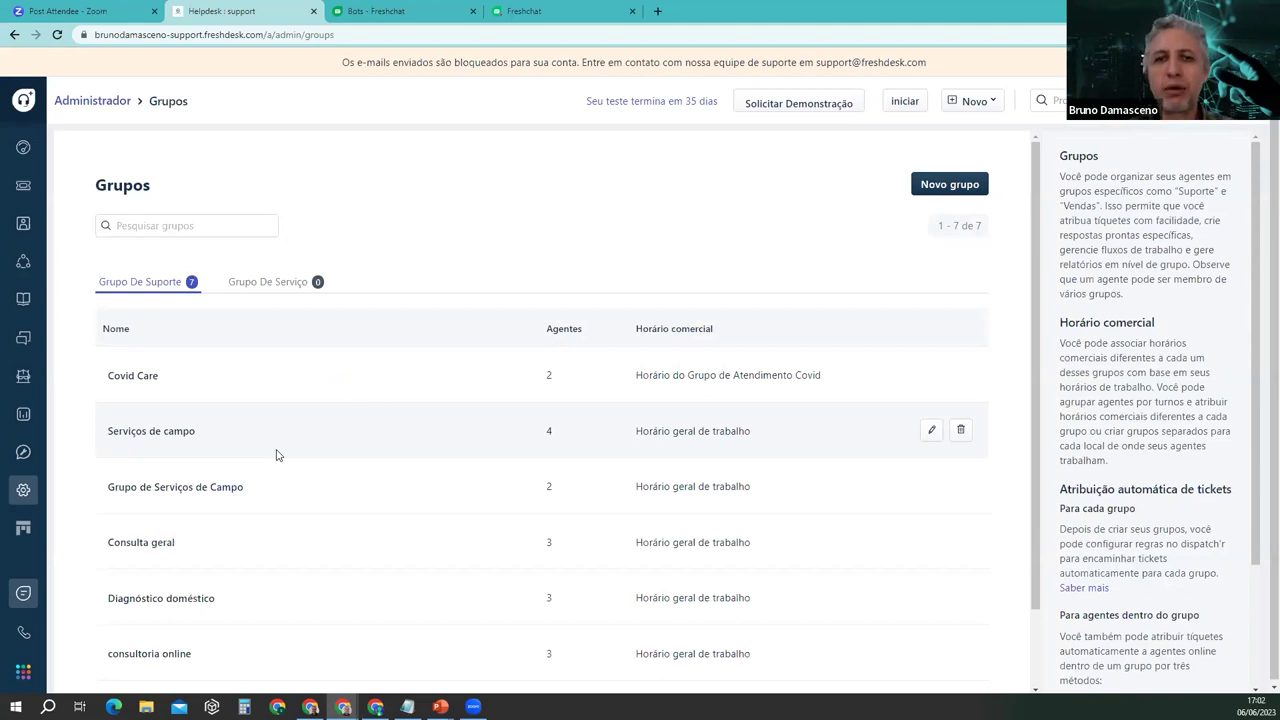
scroll(391, 452, down, 1)
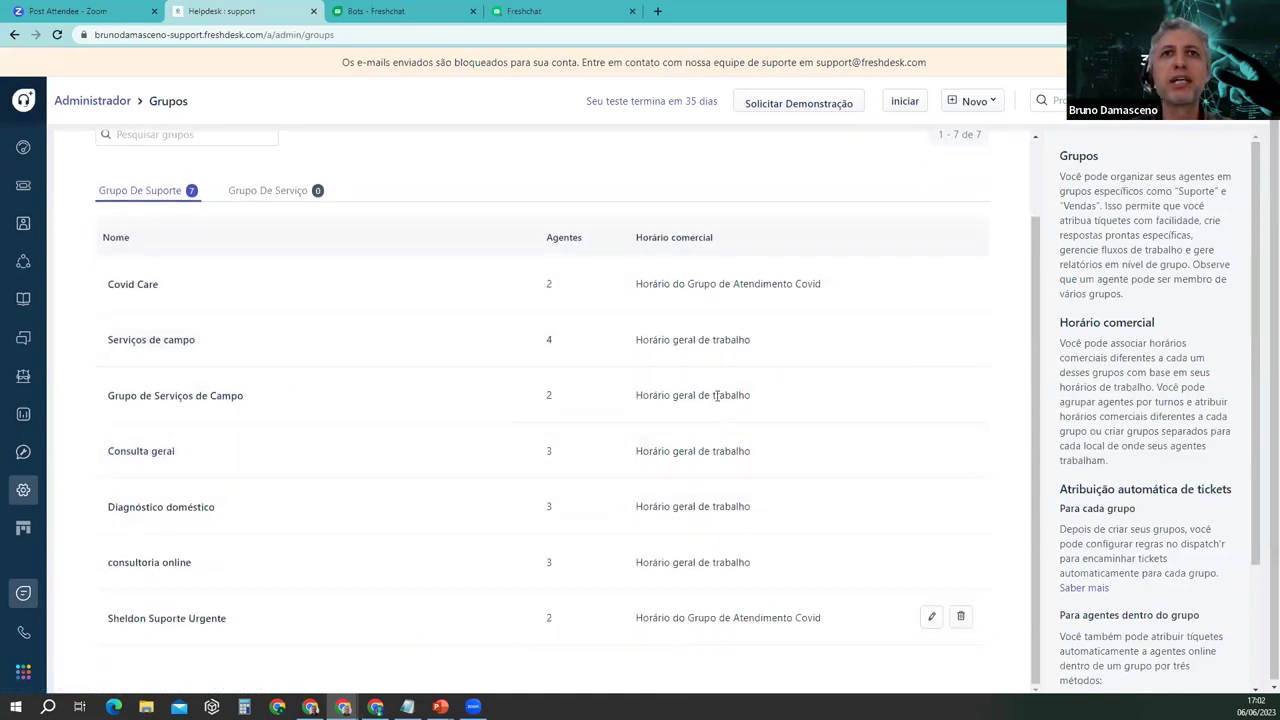
Step: Examine the team, channel and workflow sections of the administrator settings
click(23, 490)
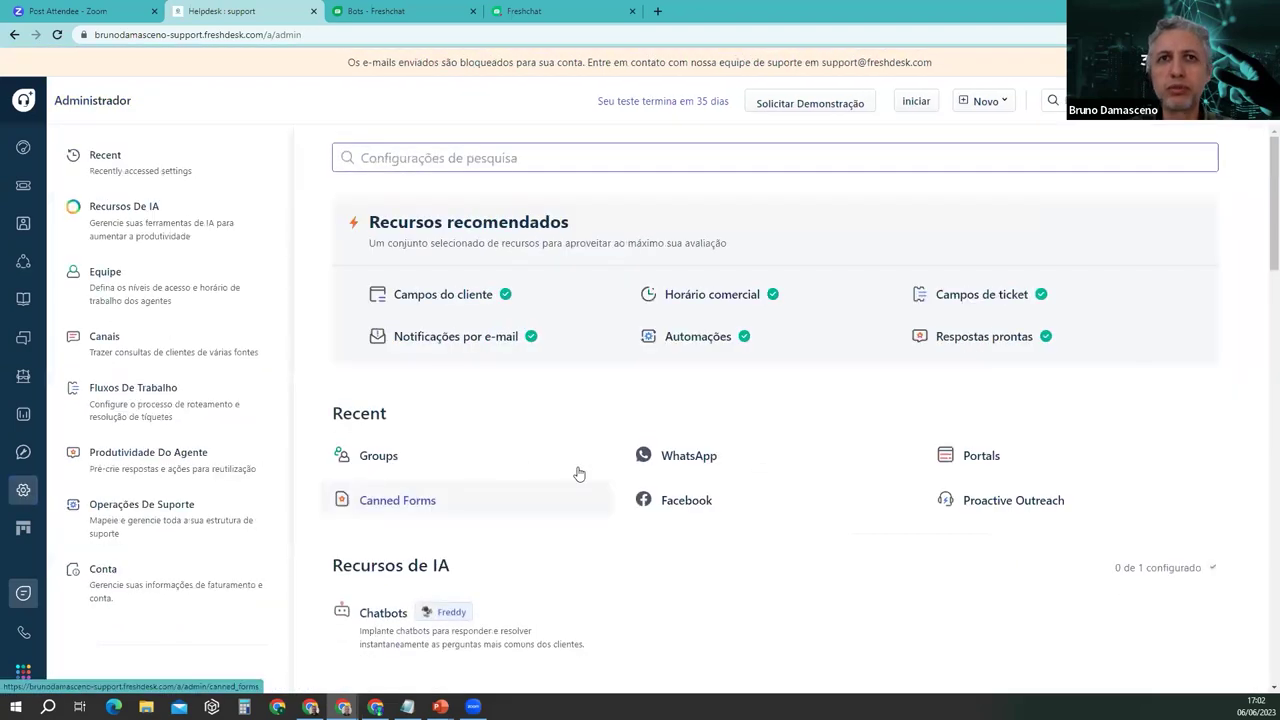
scroll(503, 486, down, 1)
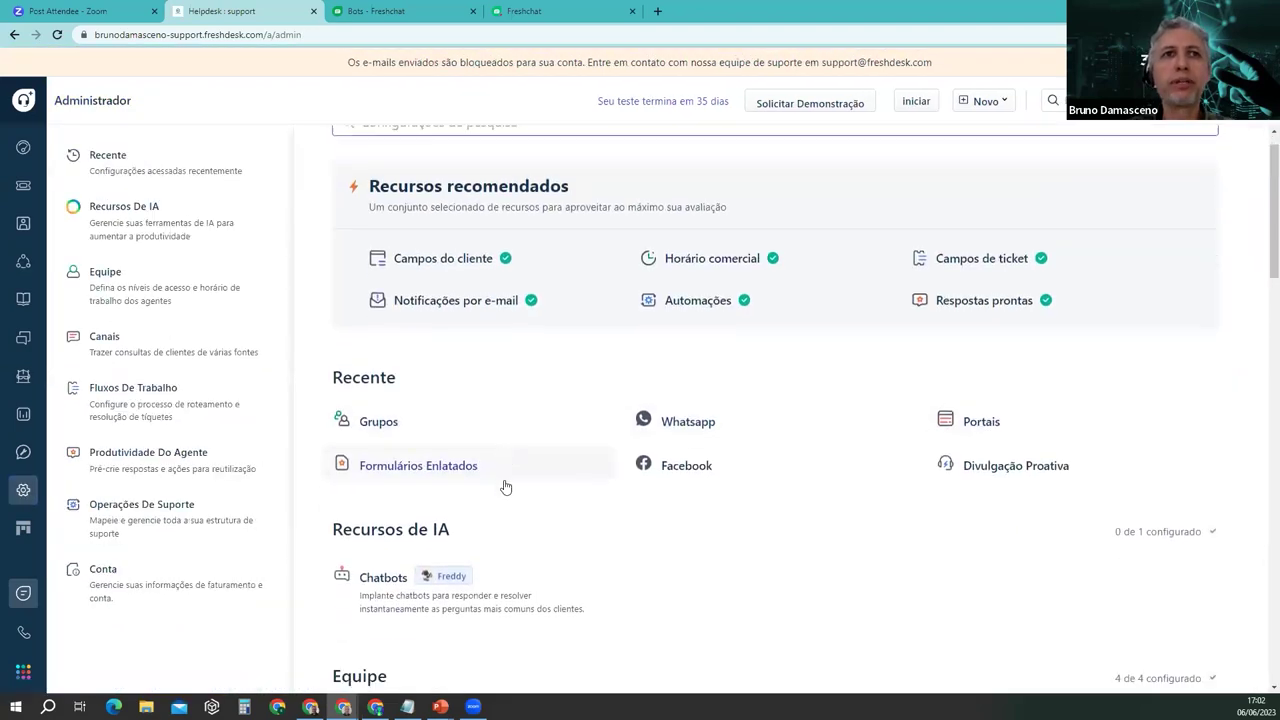
scroll(797, 398, down, 2)
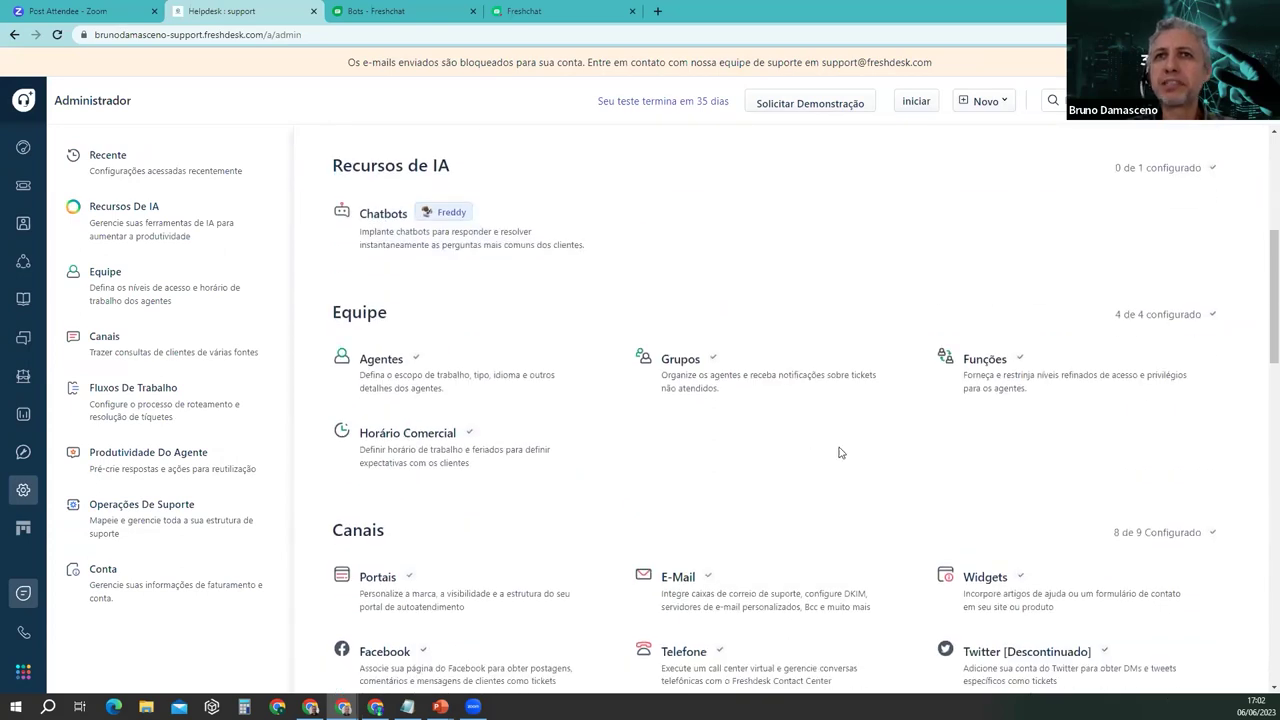
scroll(566, 448, down, 1)
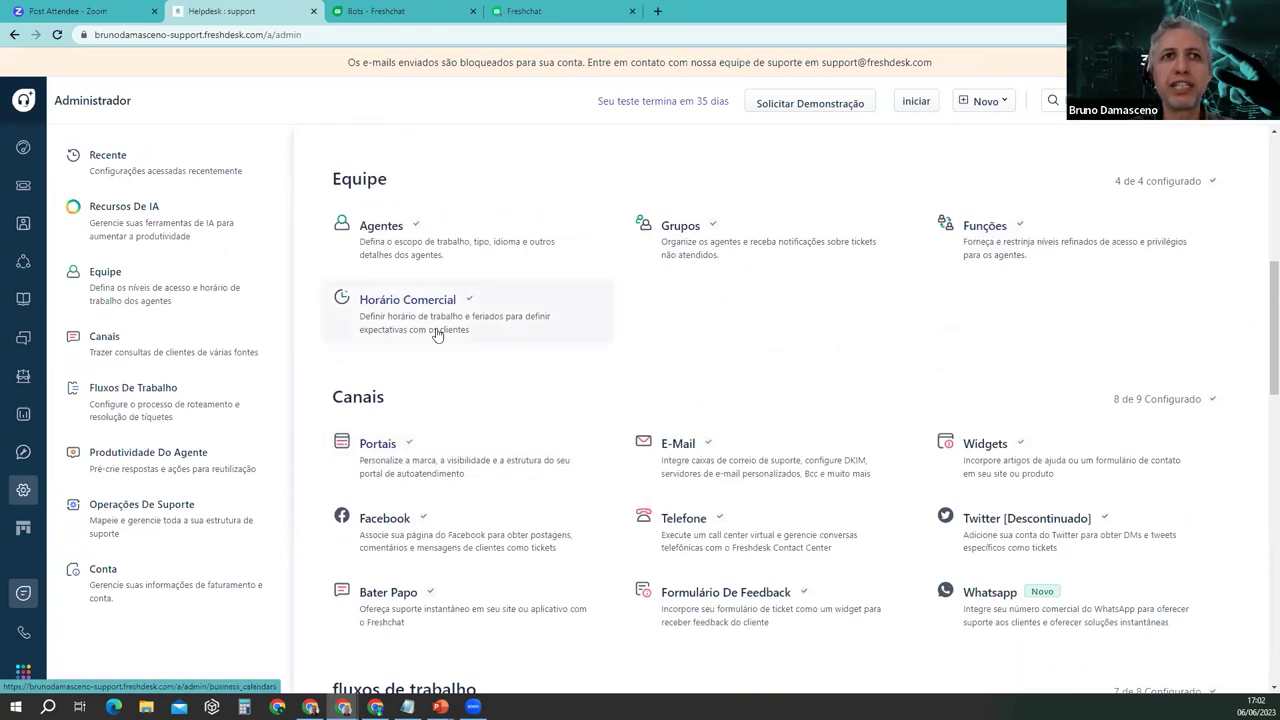
scroll(507, 371, down, 1)
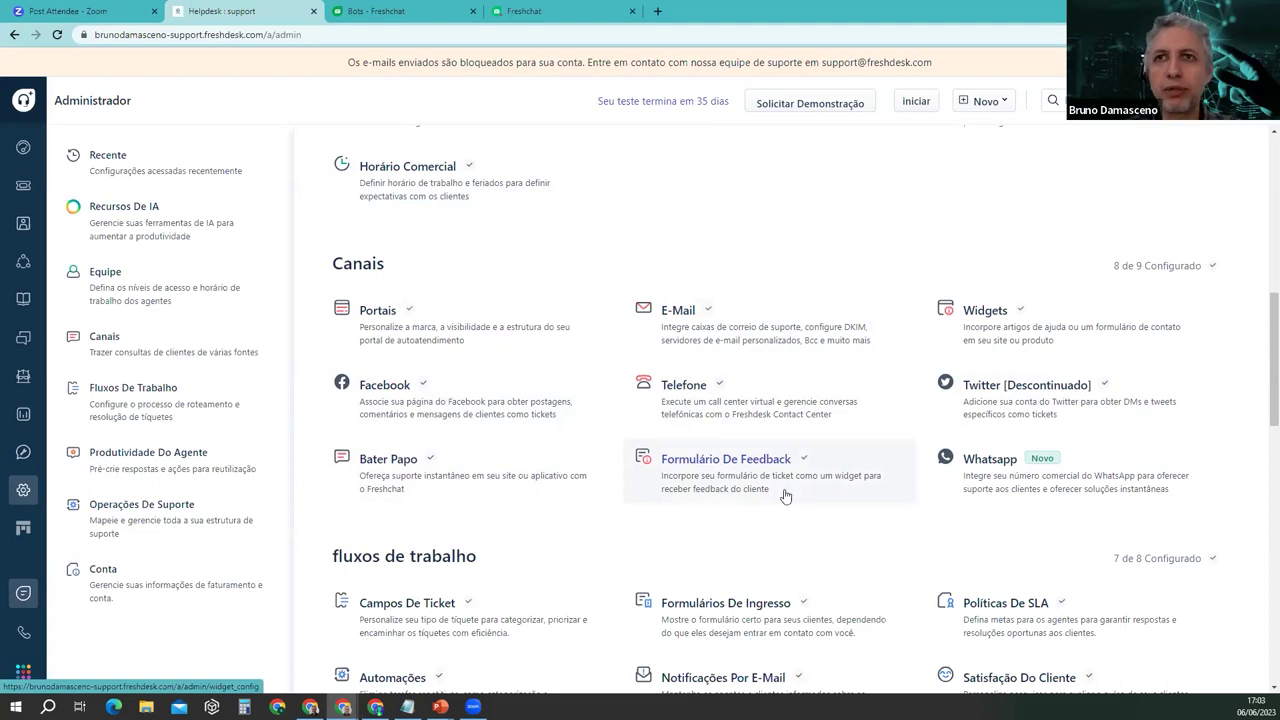
scroll(854, 508, down, 3)
scroll(855, 508, down, 1)
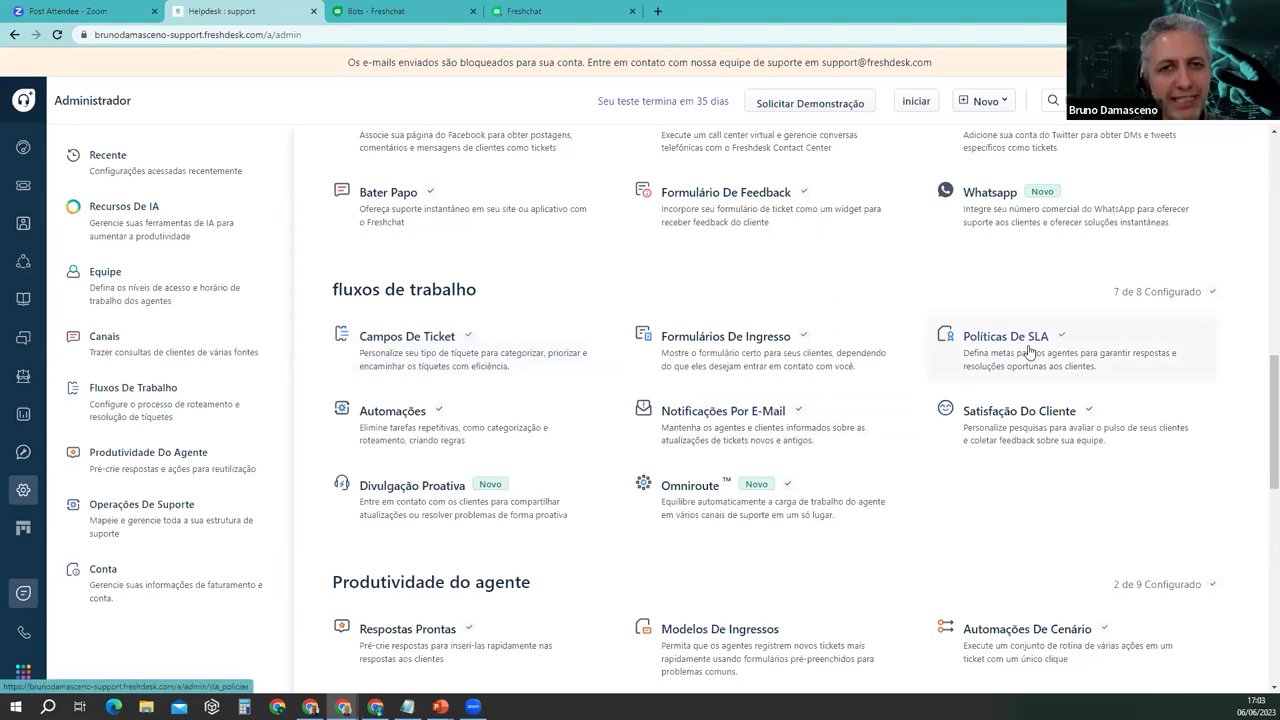
Step: Open the Covid 19 SLA policy and examine its priority targets, agent reminders and violation escalation rules
click(1029, 349)
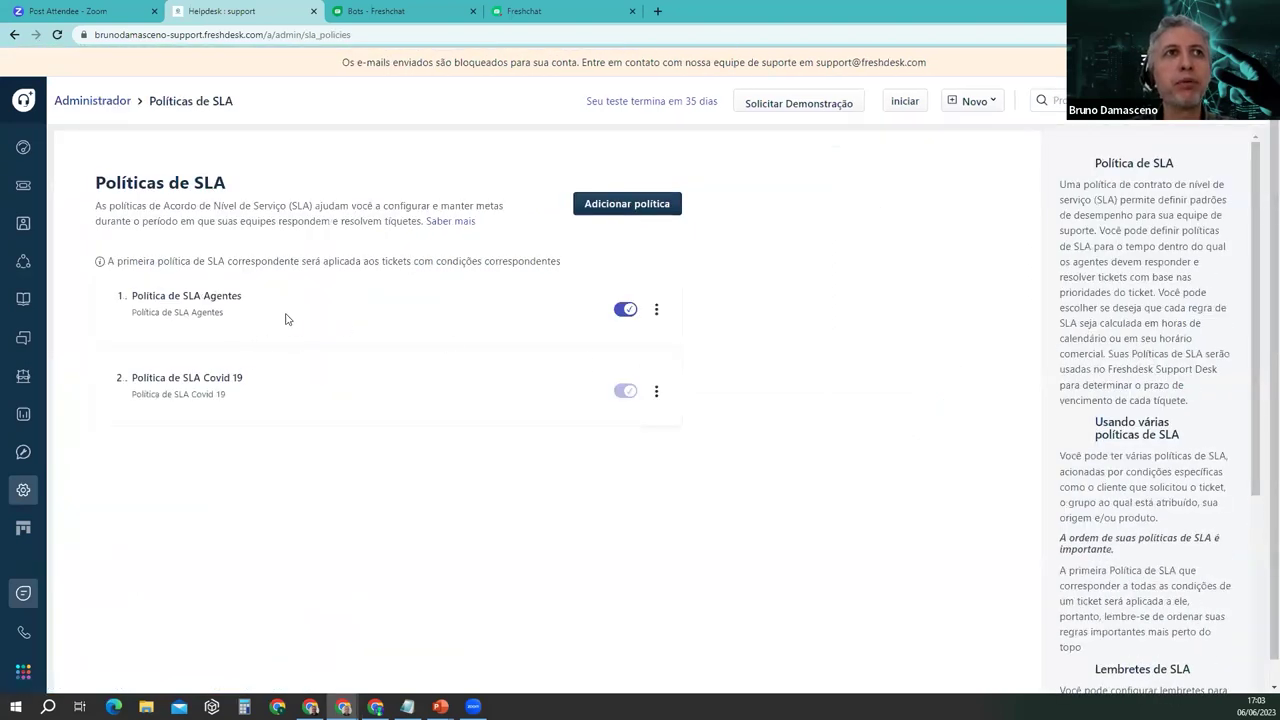
click(226, 379)
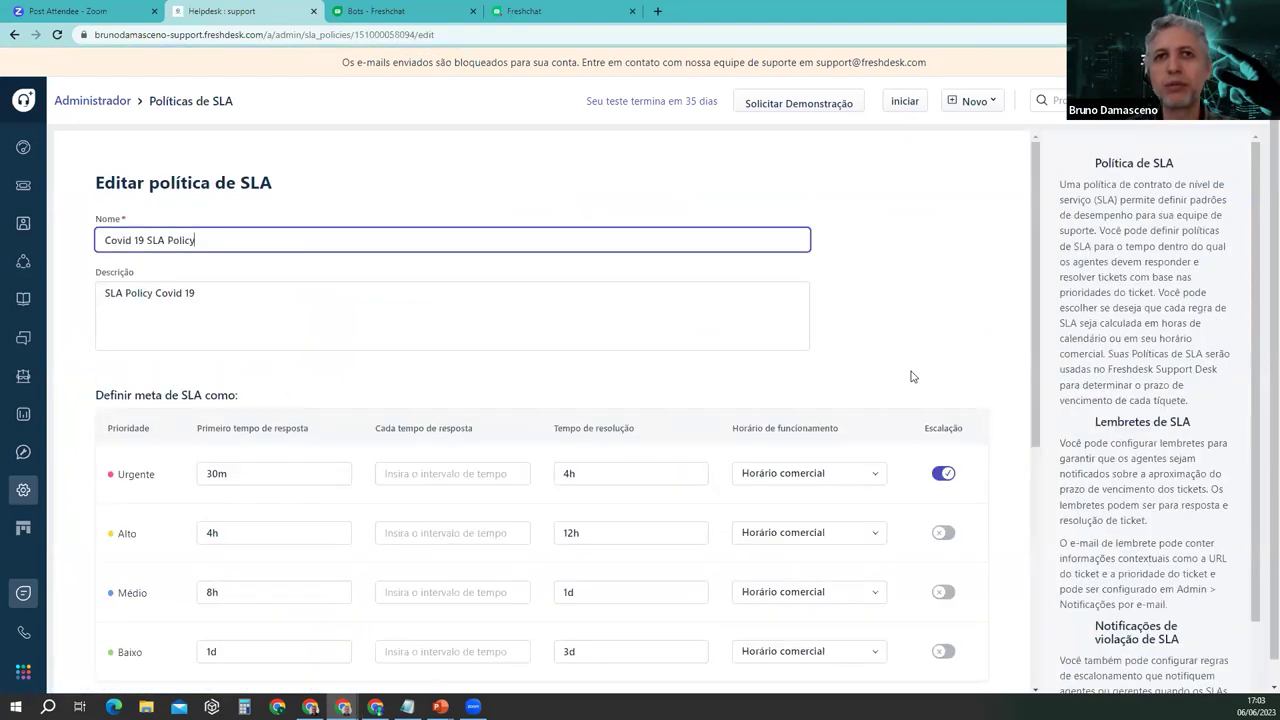
scroll(1008, 476, down, 2)
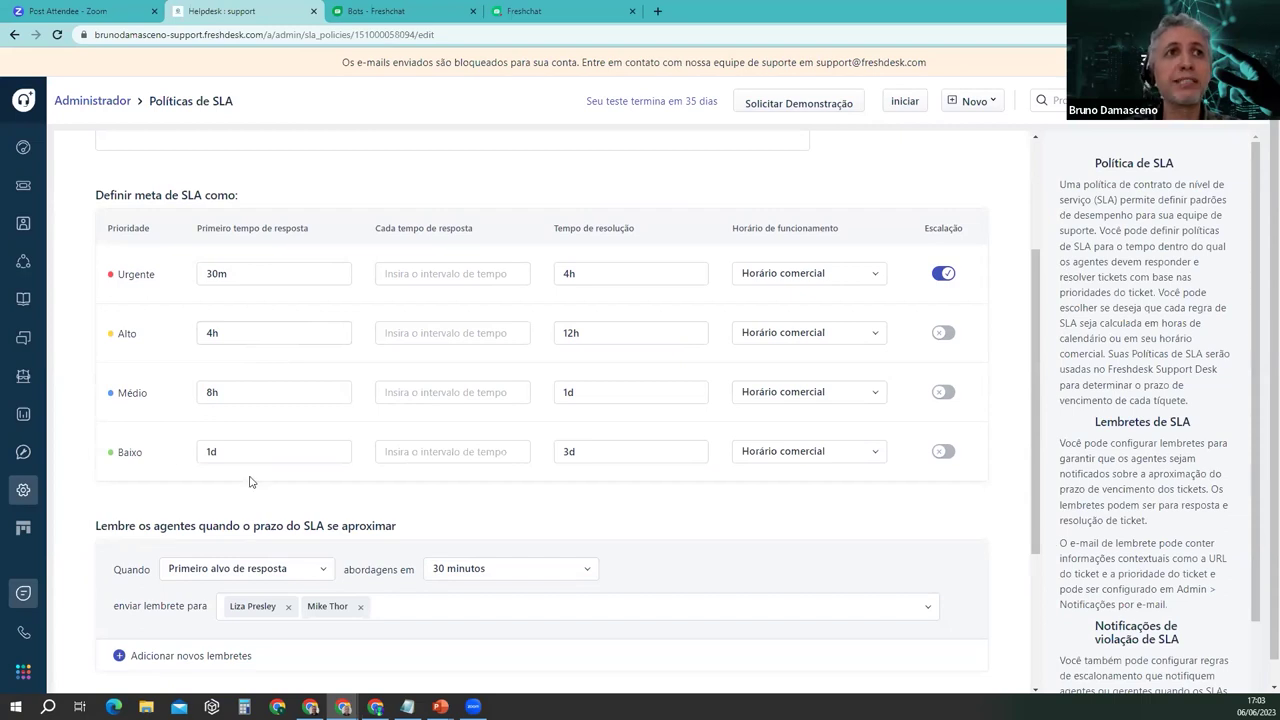
scroll(497, 506, down, 1)
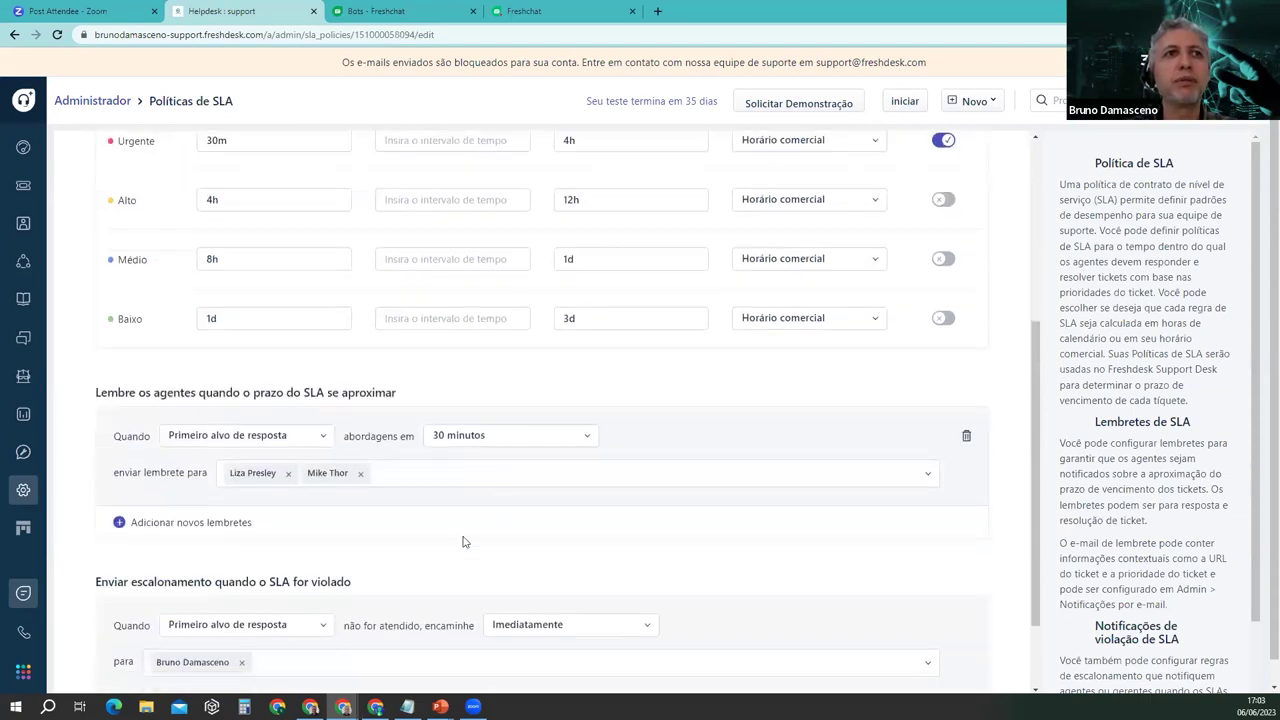
scroll(395, 405, down, 1)
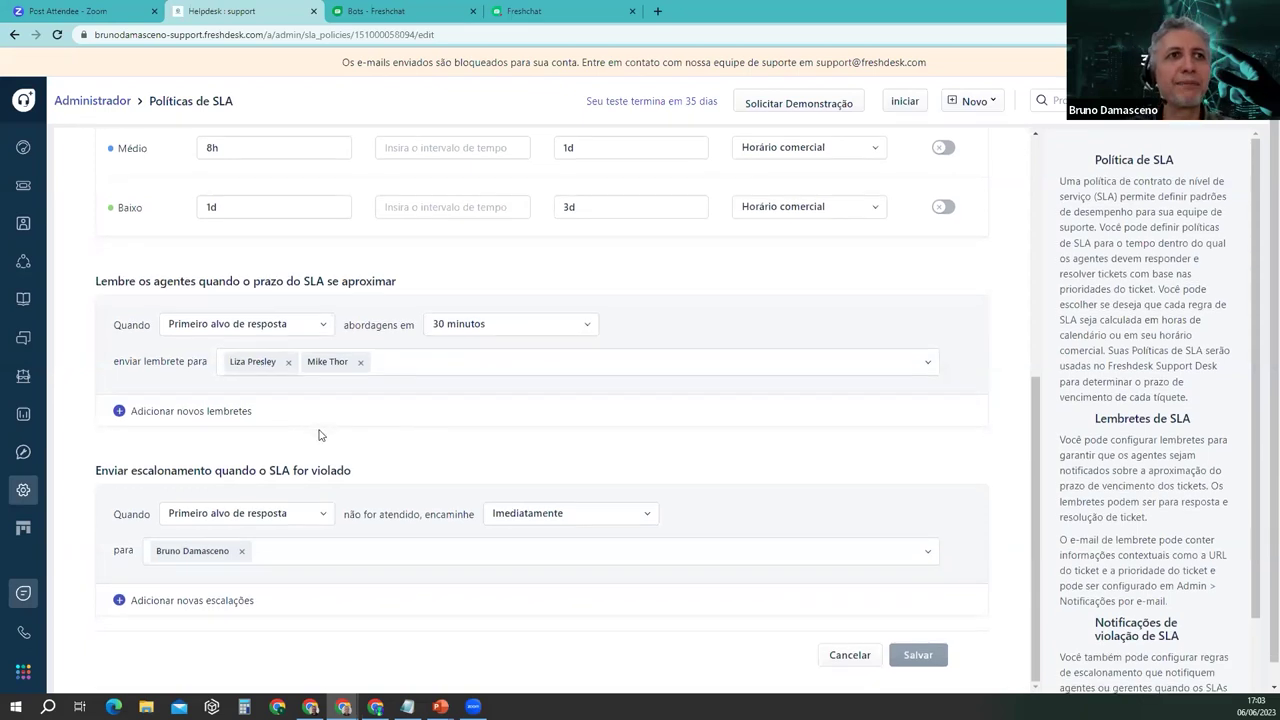
scroll(317, 434, down, 1)
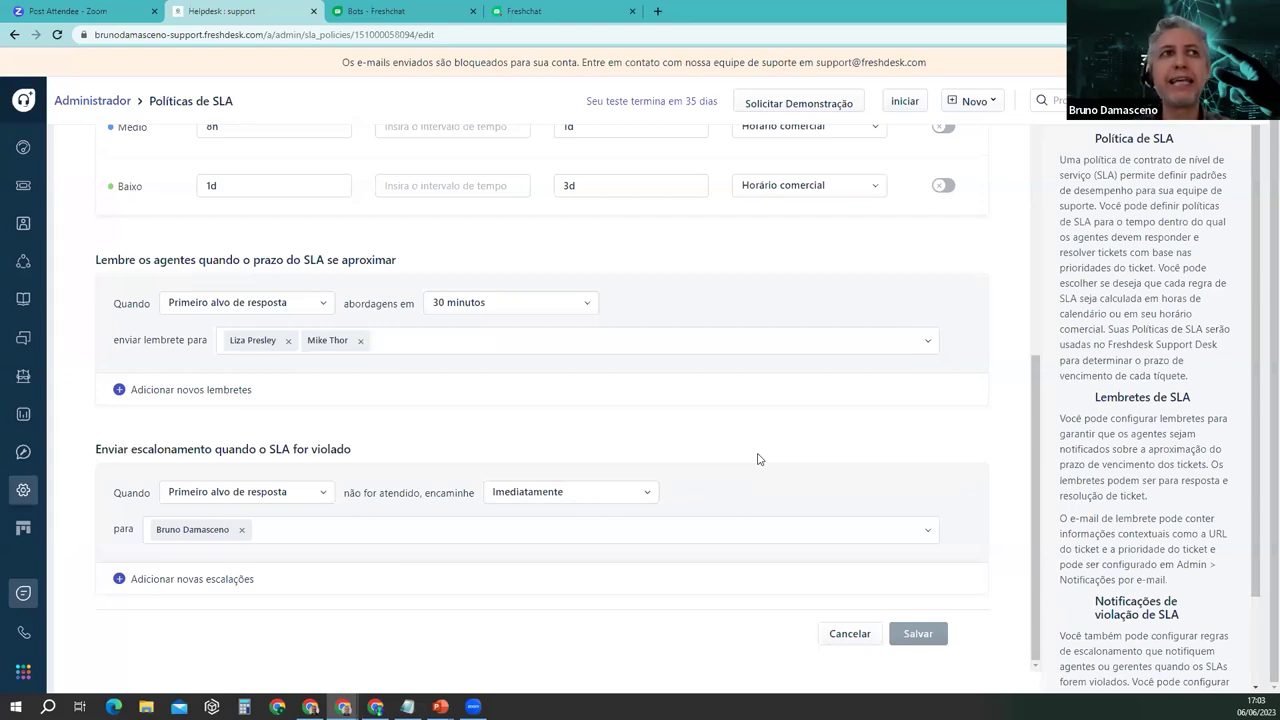
Step: Go back to the administrator overview and examine the workflow automation and agent productivity settings
click(93, 104)
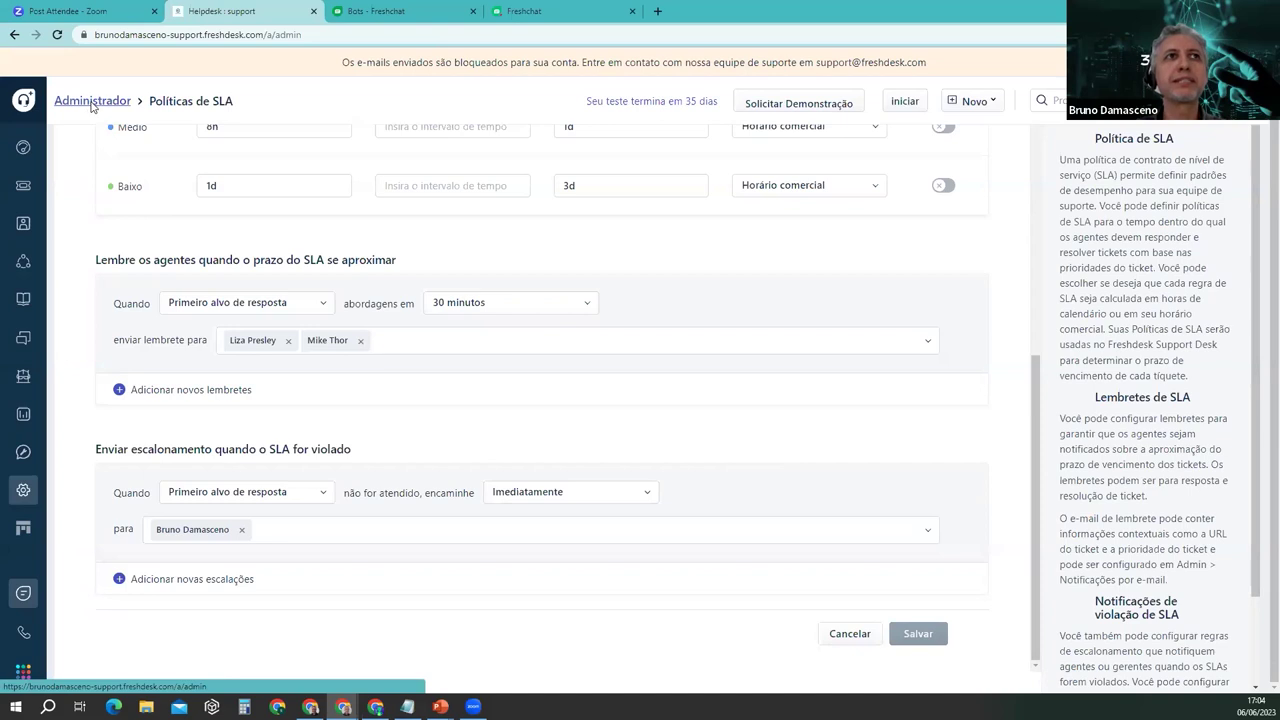
scroll(815, 534, down, 10)
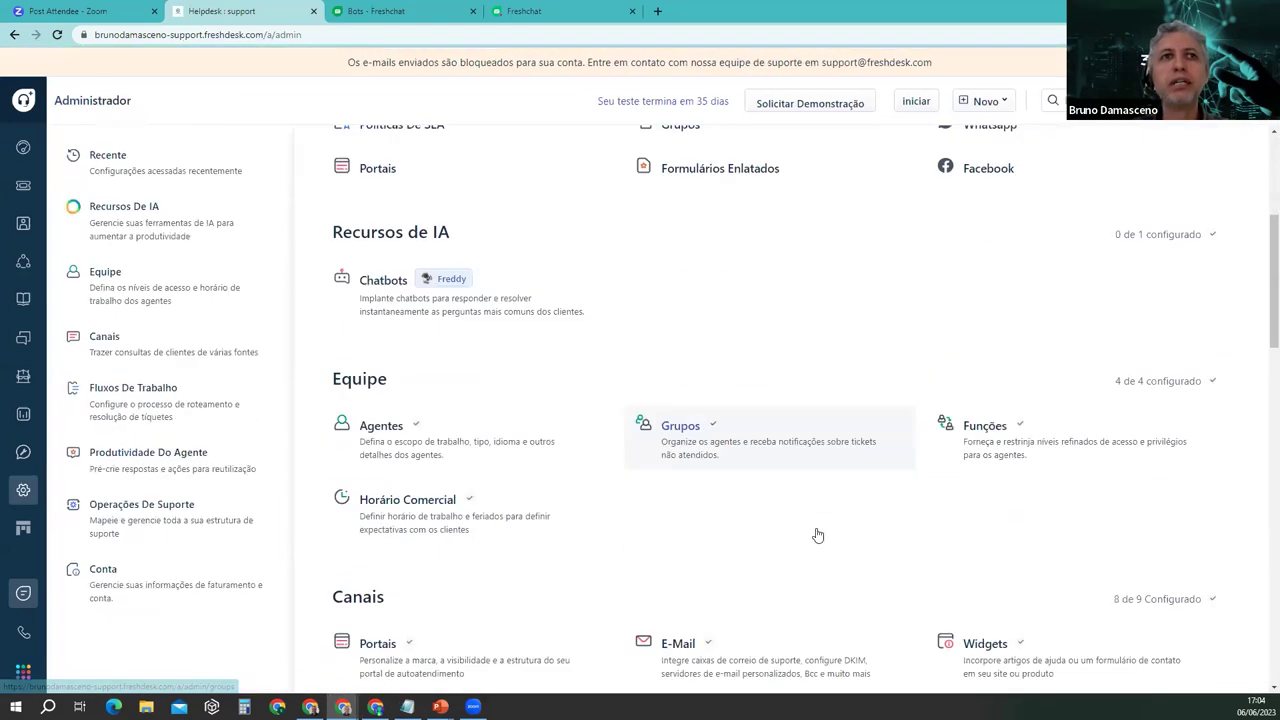
scroll(820, 535, down, 2)
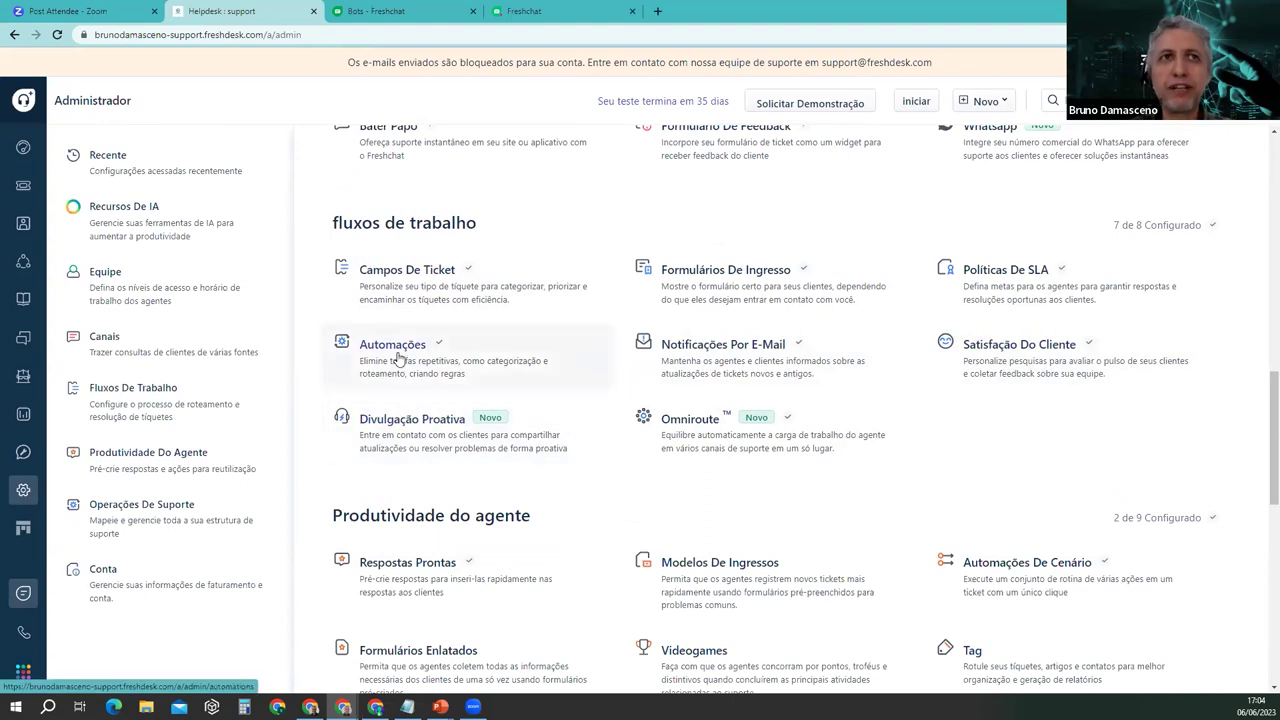
scroll(420, 340, down, 3)
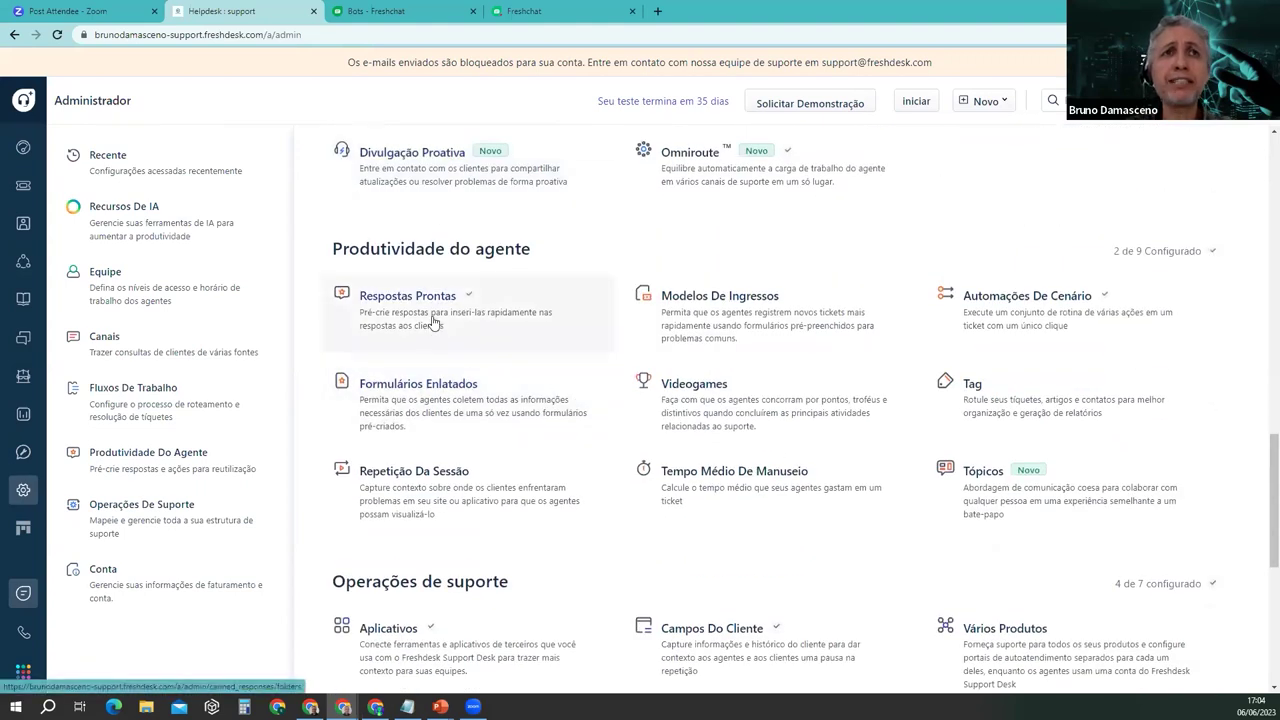
Step: Open the Covid19 ticket #38 from the ticket list and examine its properties
click(23, 185)
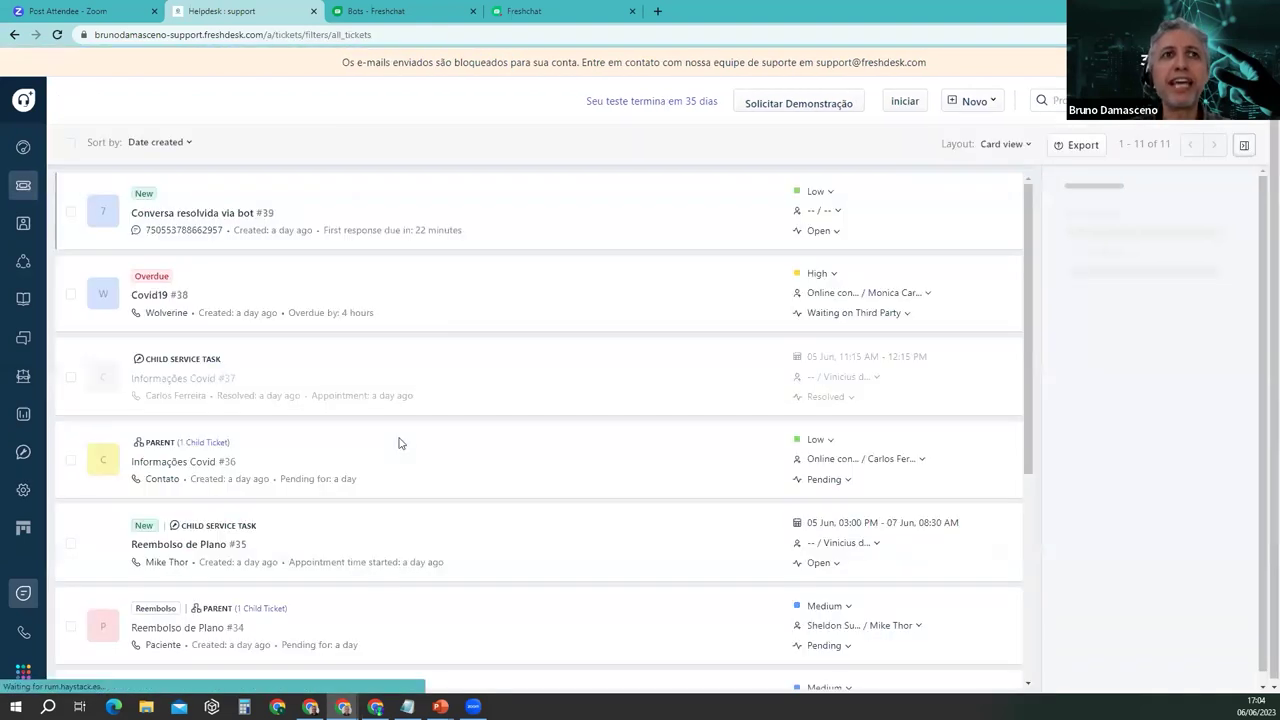
click(156, 294)
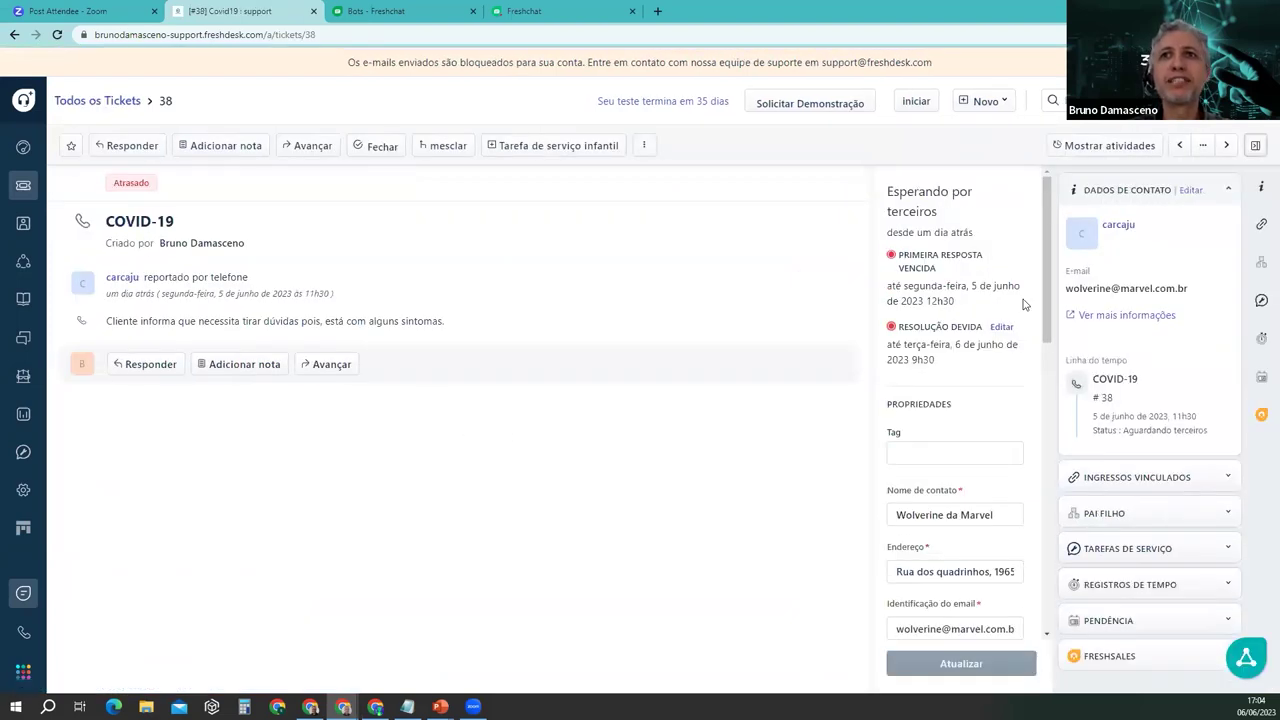
scroll(1048, 400, down, 3)
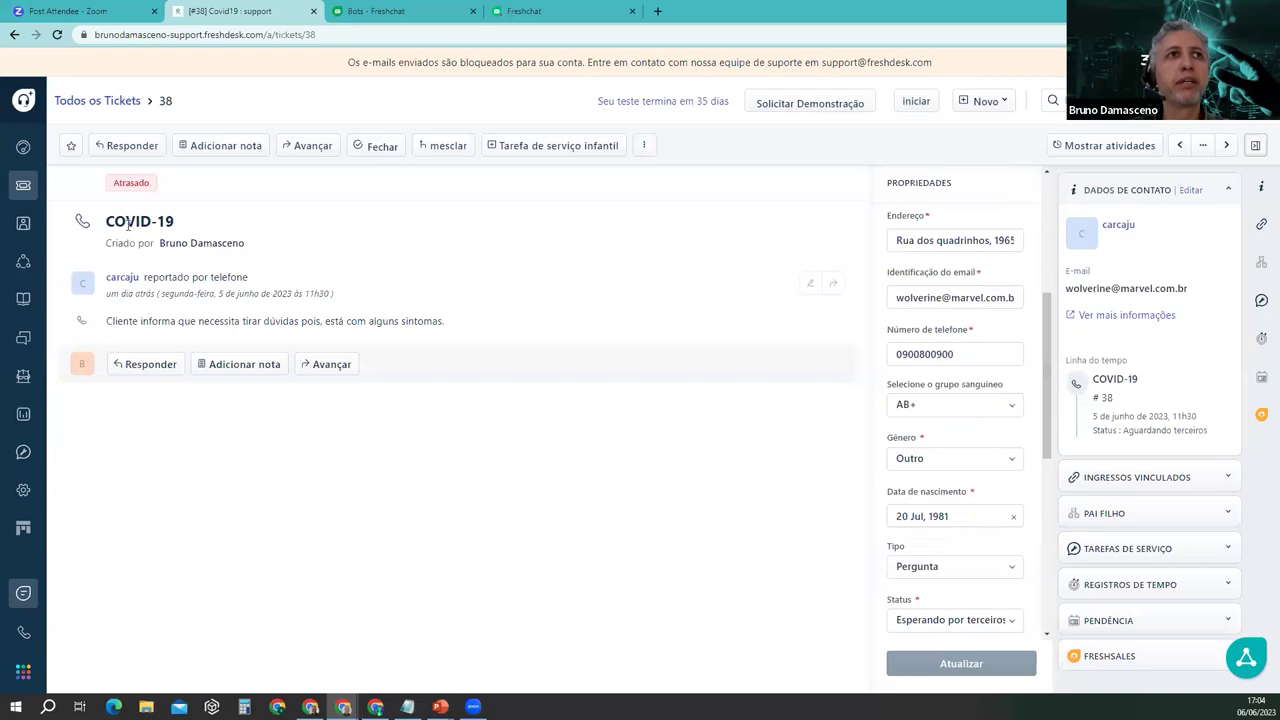
Step: Open ticket #39 "Conversa resolvida via bot" and send a reply containing the content of the suggested solution article "Vacinas para o covid-19"
click(23, 185)
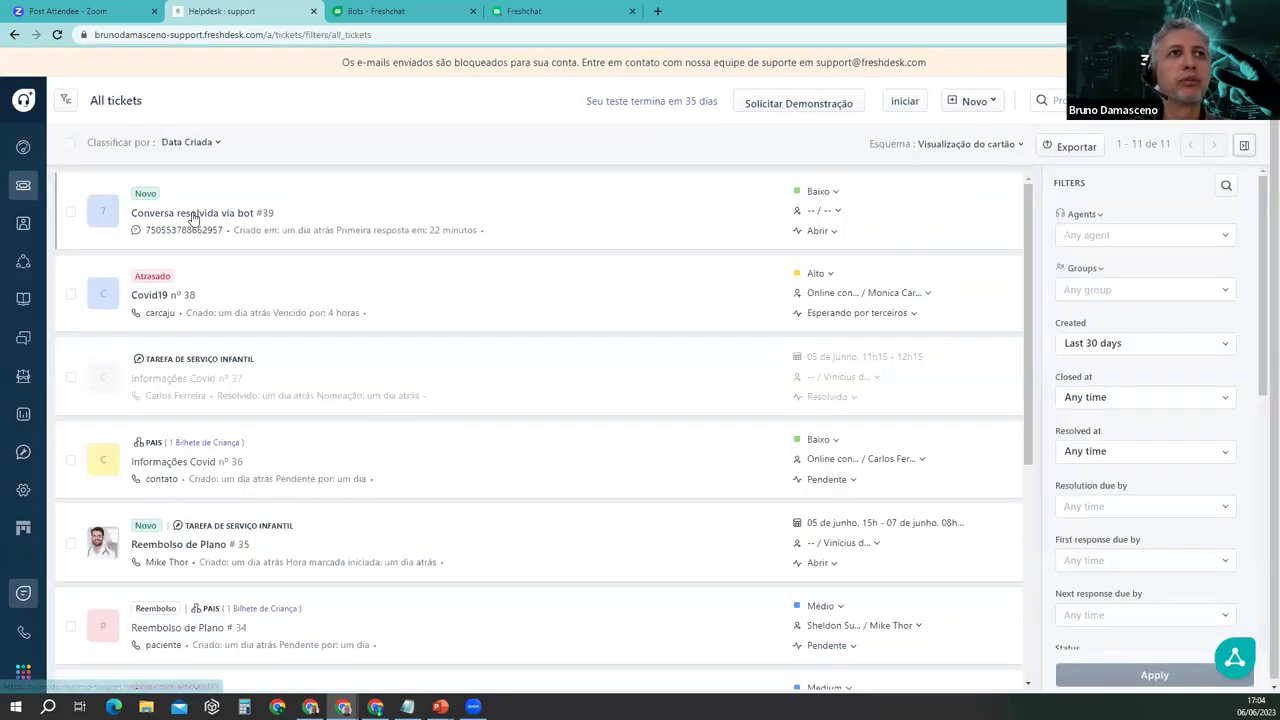
click(193, 214)
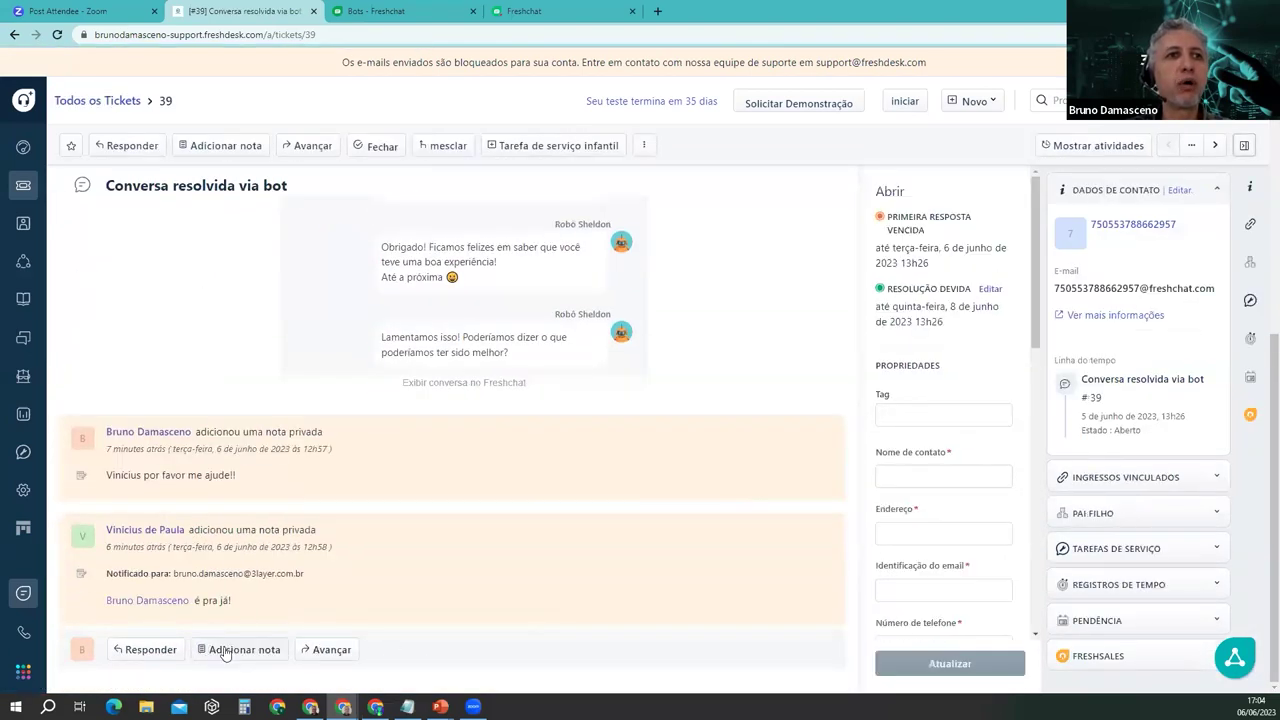
click(168, 651)
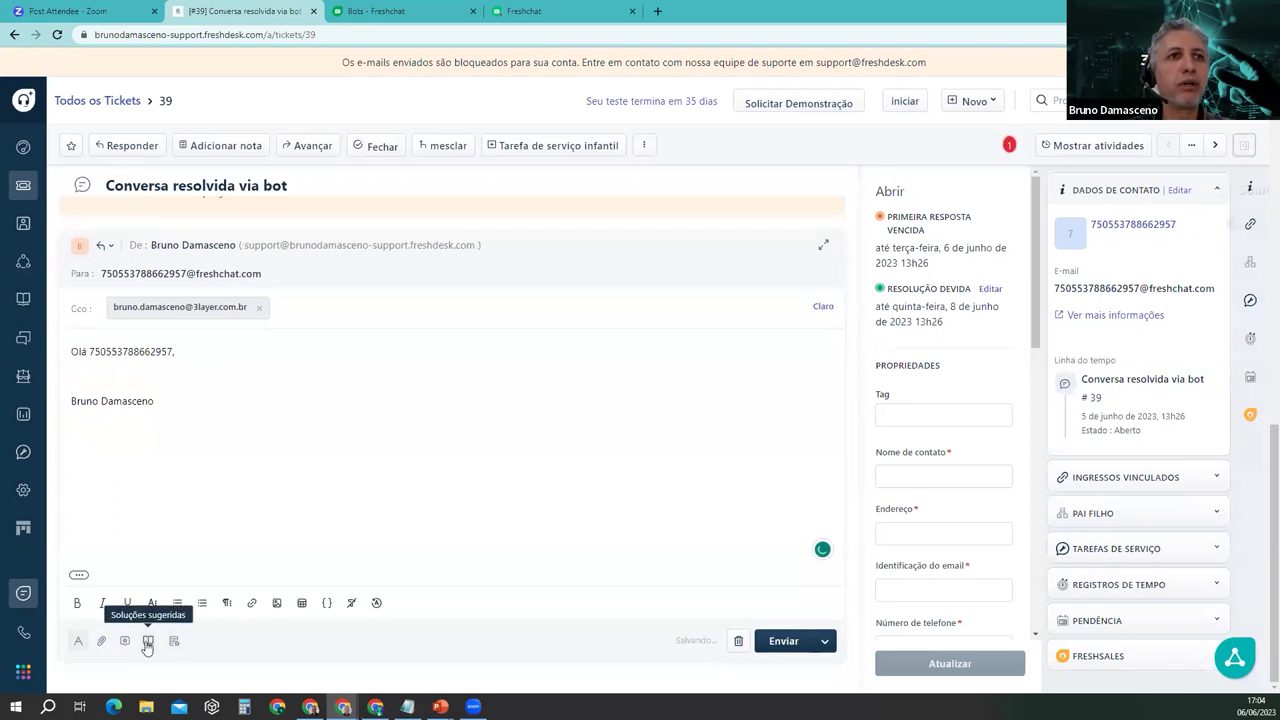
click(147, 645)
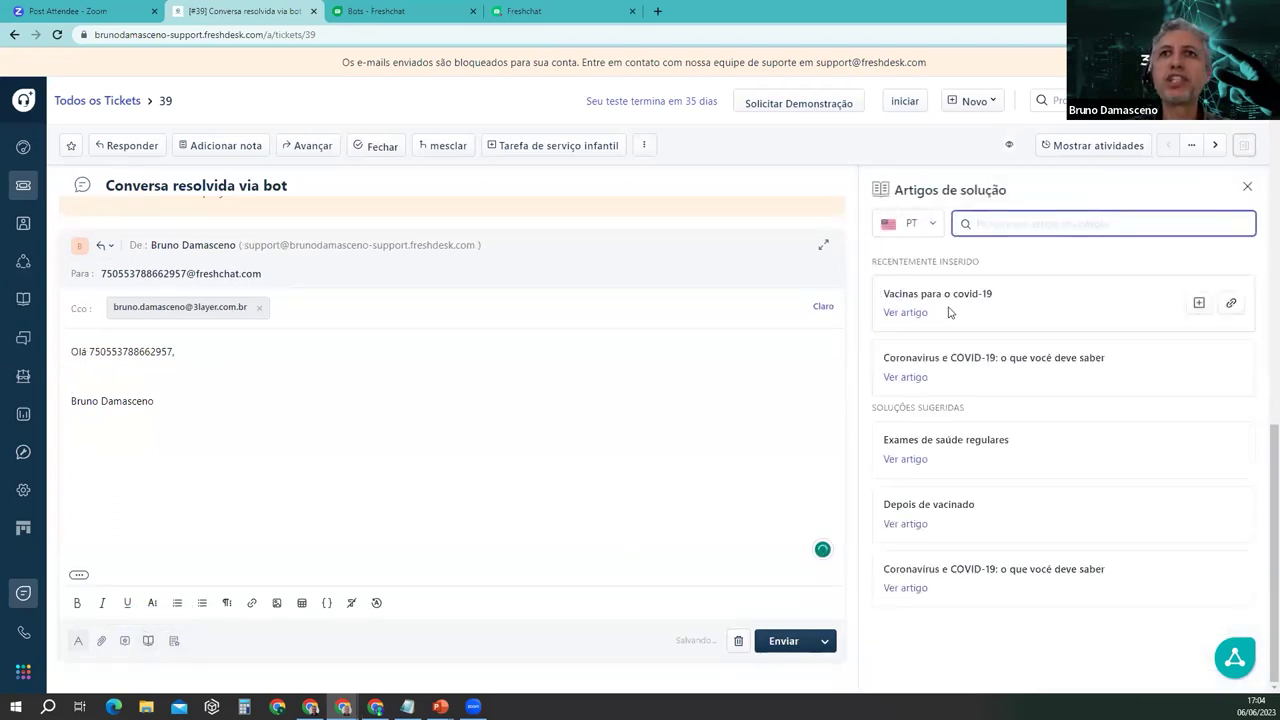
click(1199, 305)
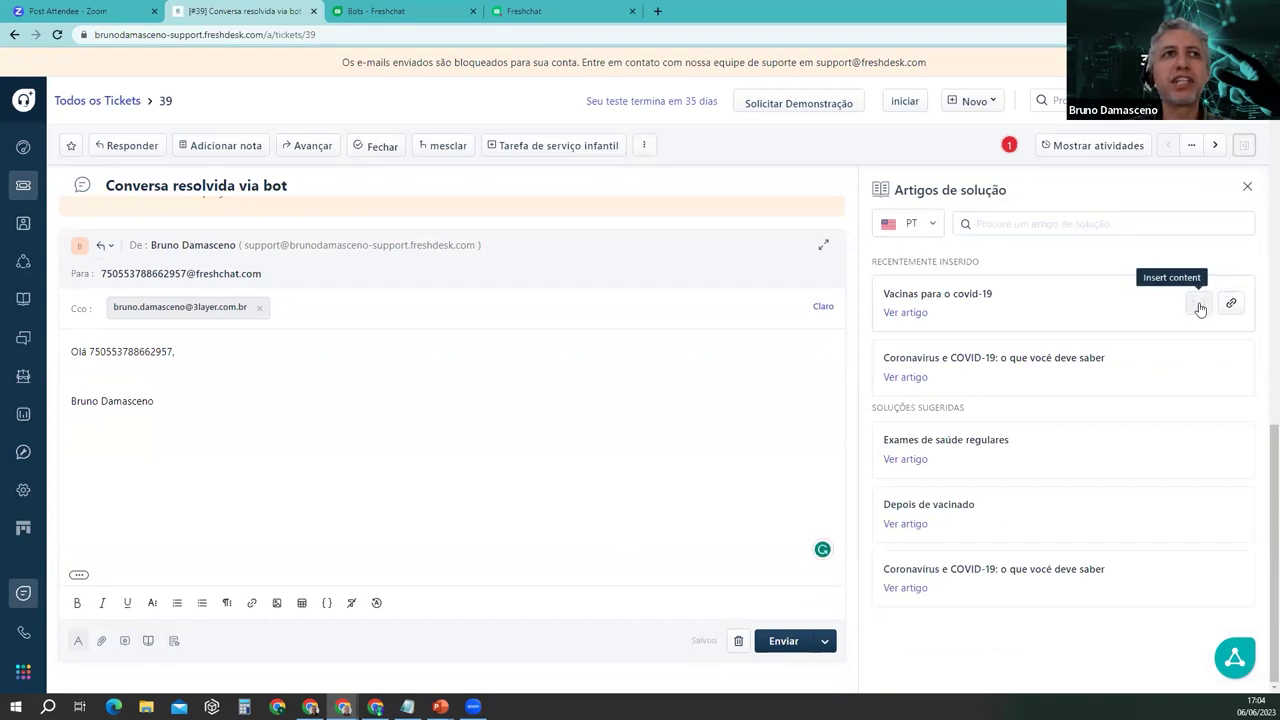
click(784, 641)
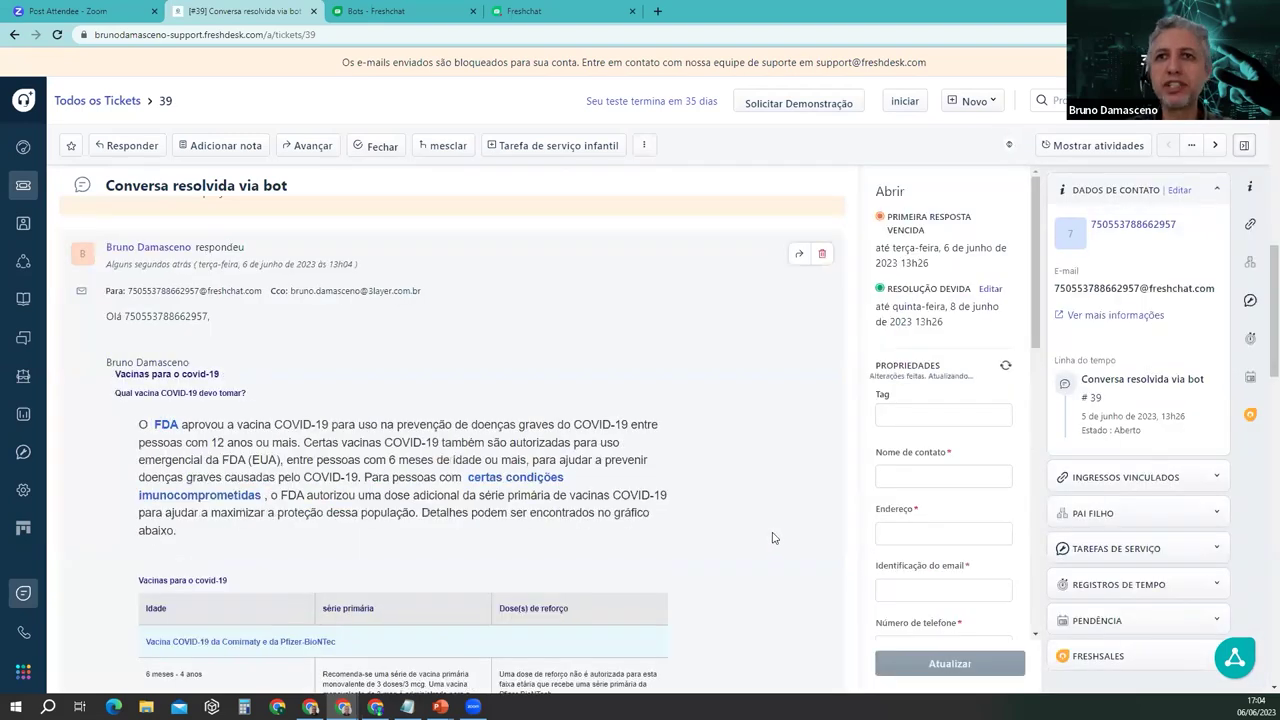
scroll(765, 540, down, 10)
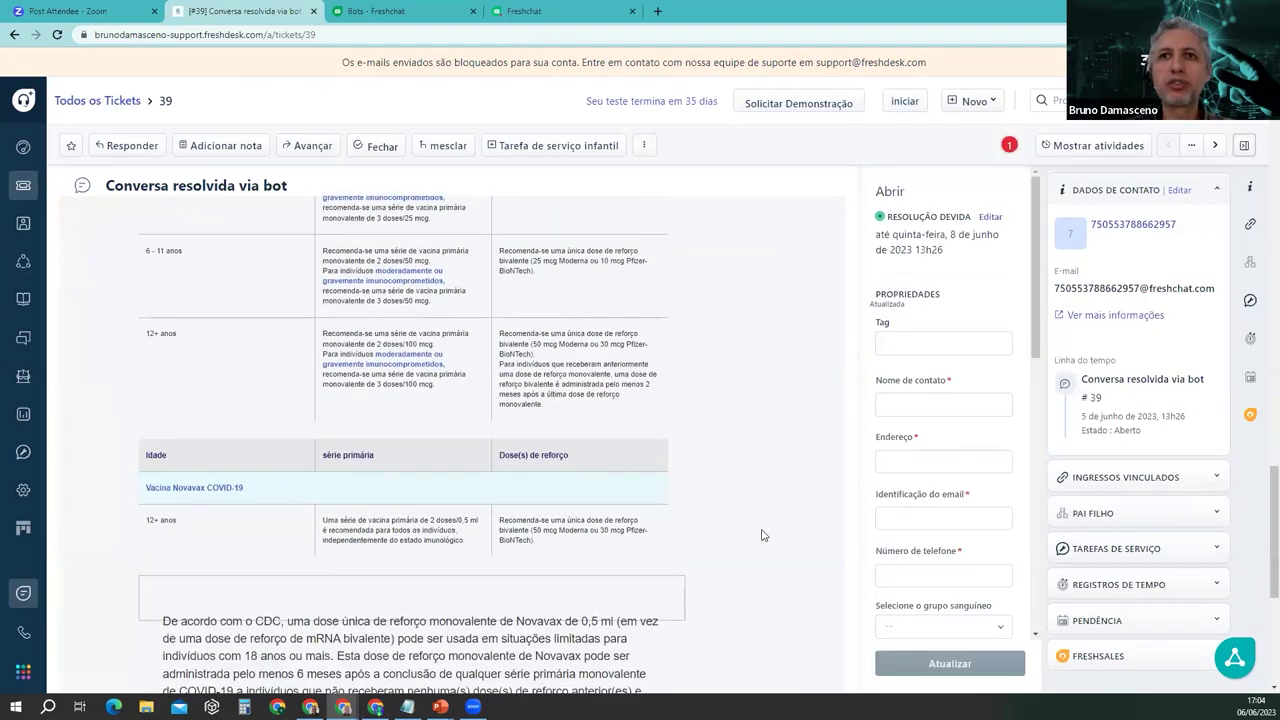
scroll(762, 536, down, 4)
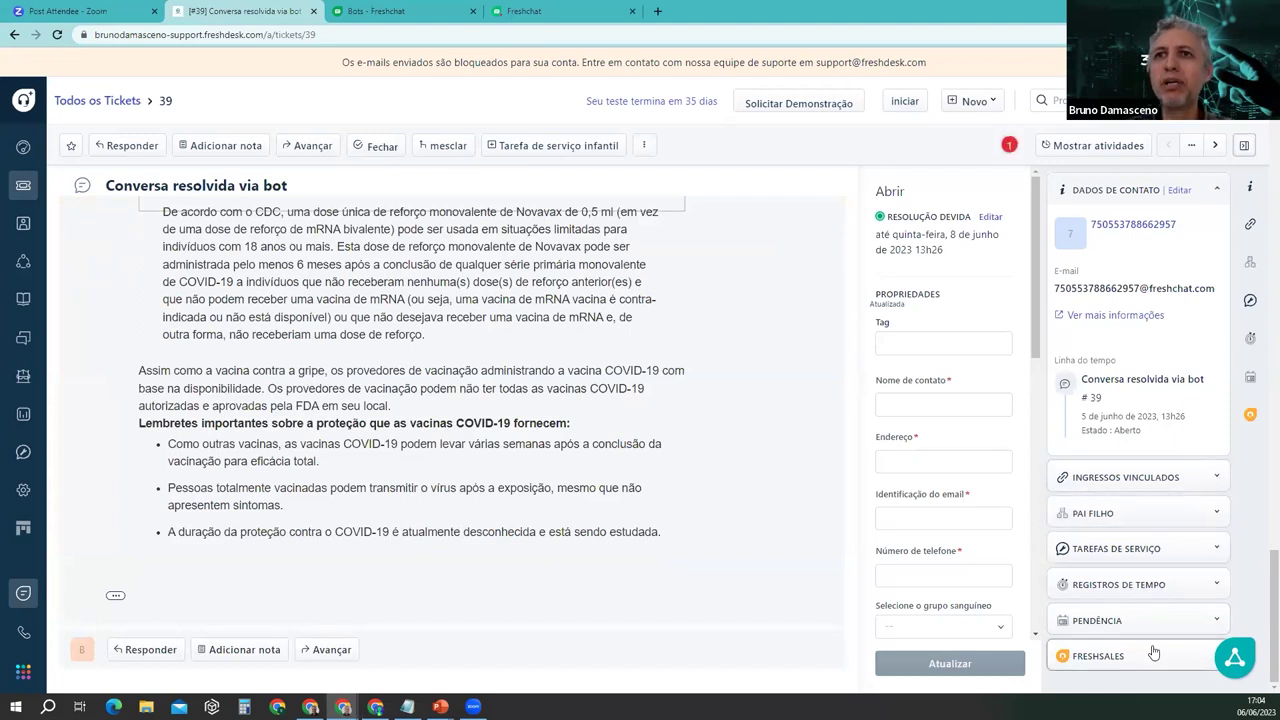
Step: Examine the time log form of ticket #39 and close it without starting a timer
click(1192, 584)
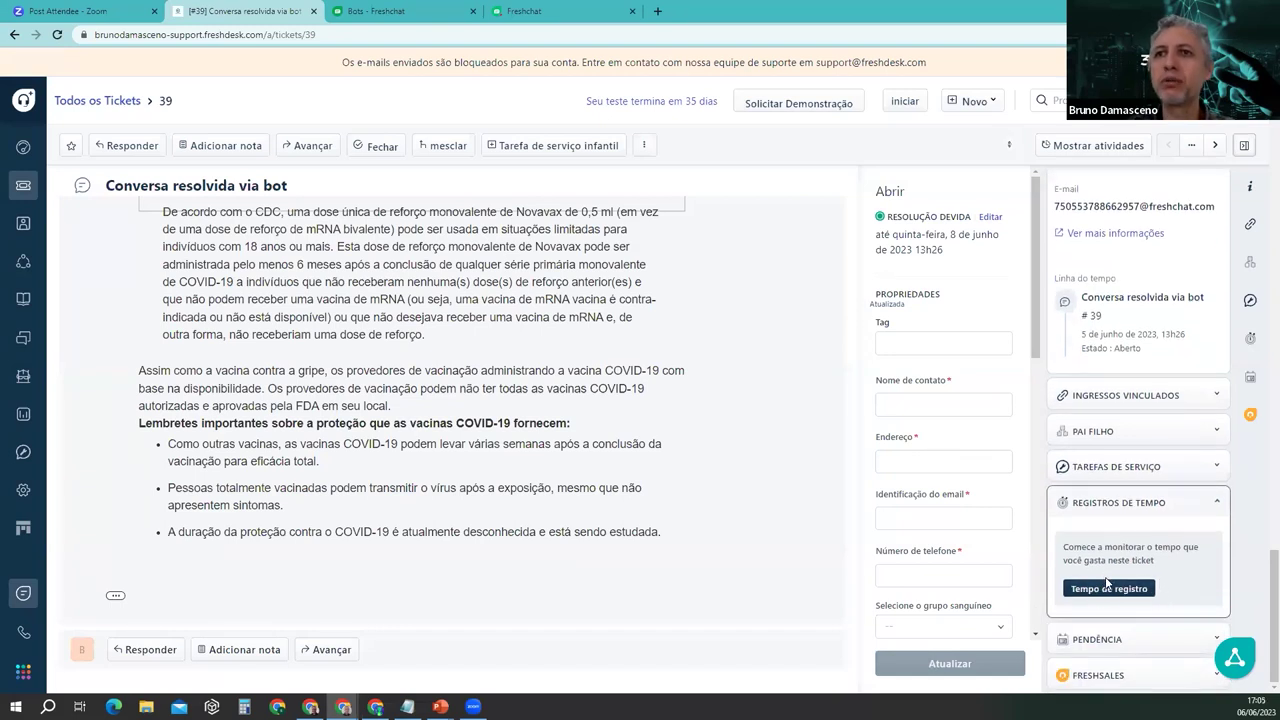
click(1110, 587)
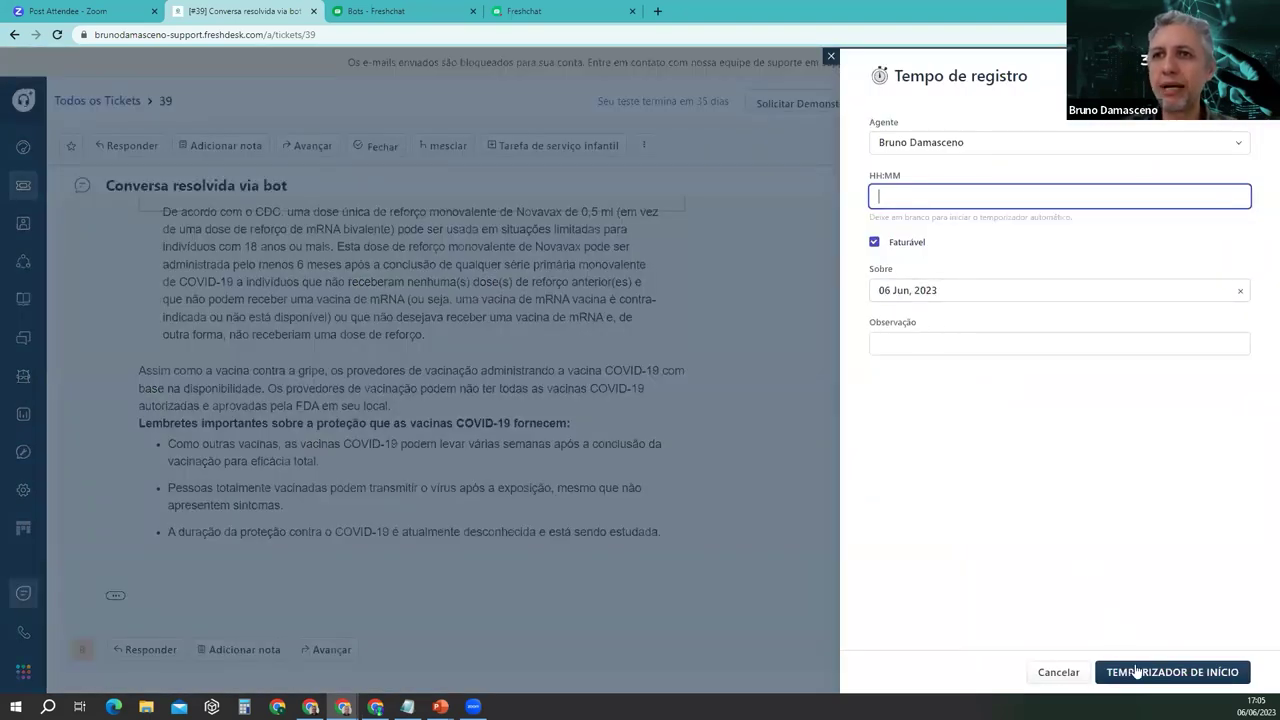
click(831, 58)
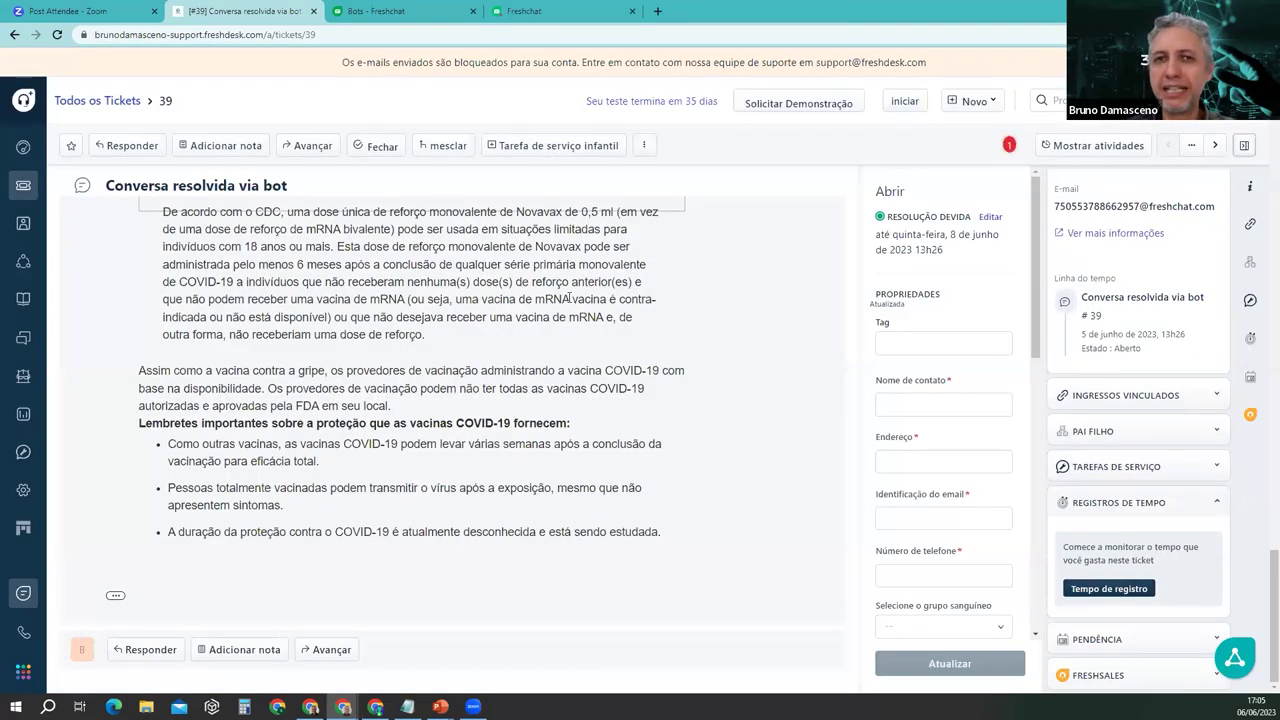
Step: Open the app marketplace from the support operations settings in administration and filter it to free apps
click(23, 490)
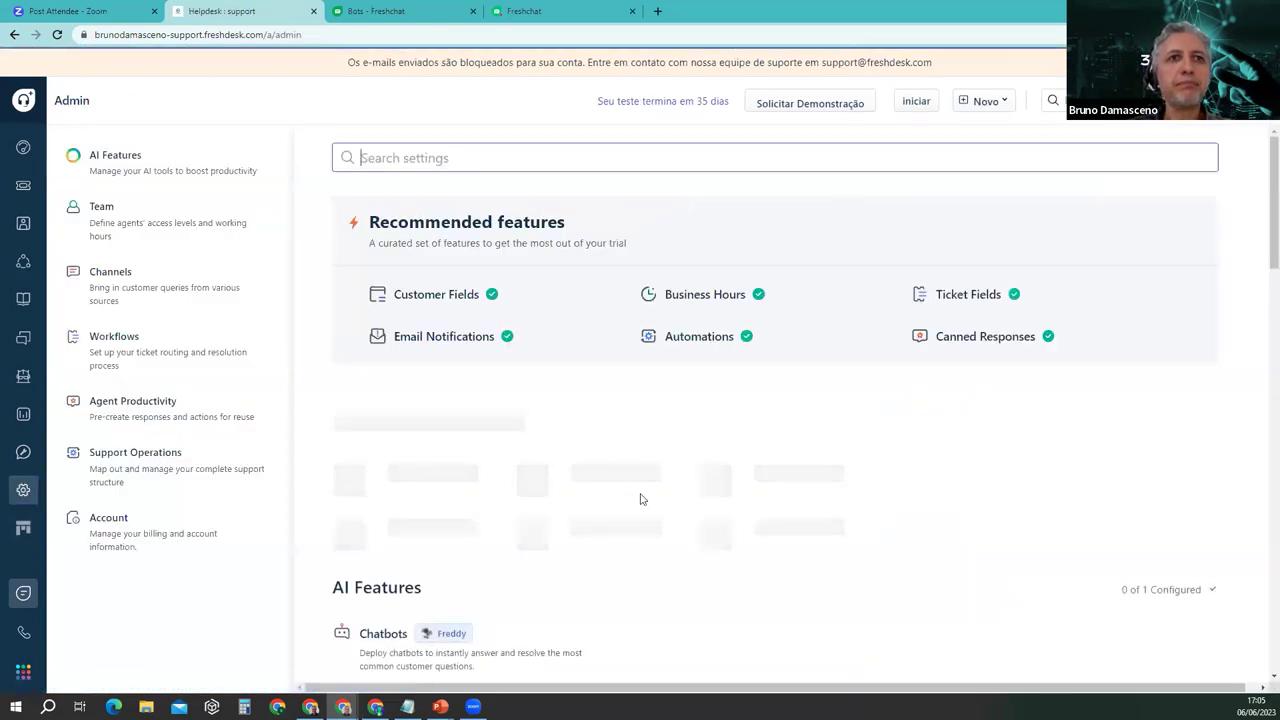
scroll(608, 428, down, 15)
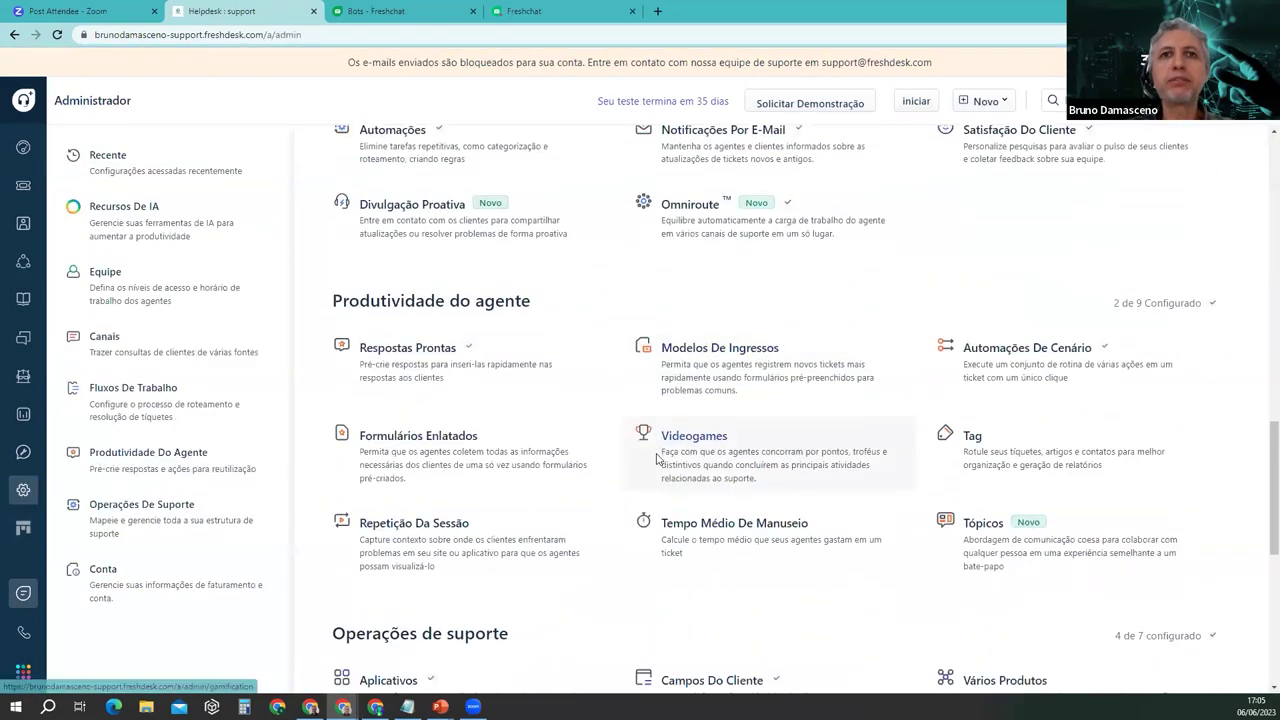
scroll(590, 400, up, 2)
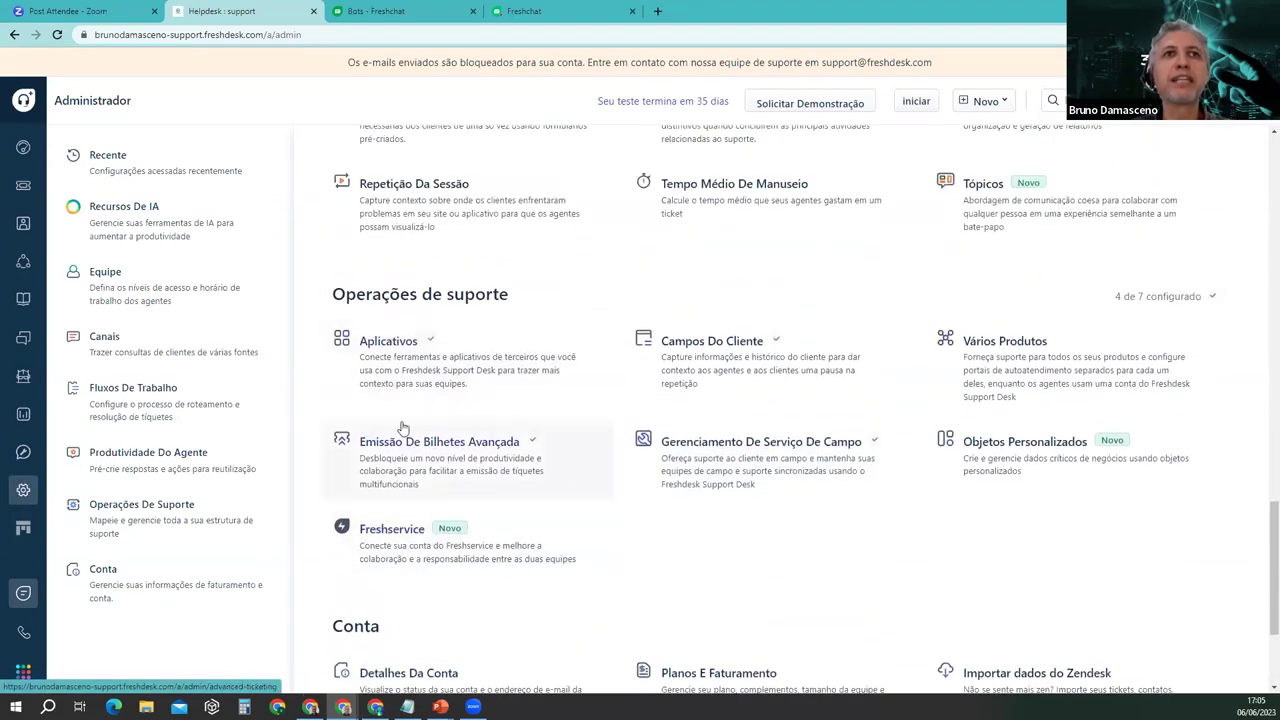
click(393, 350)
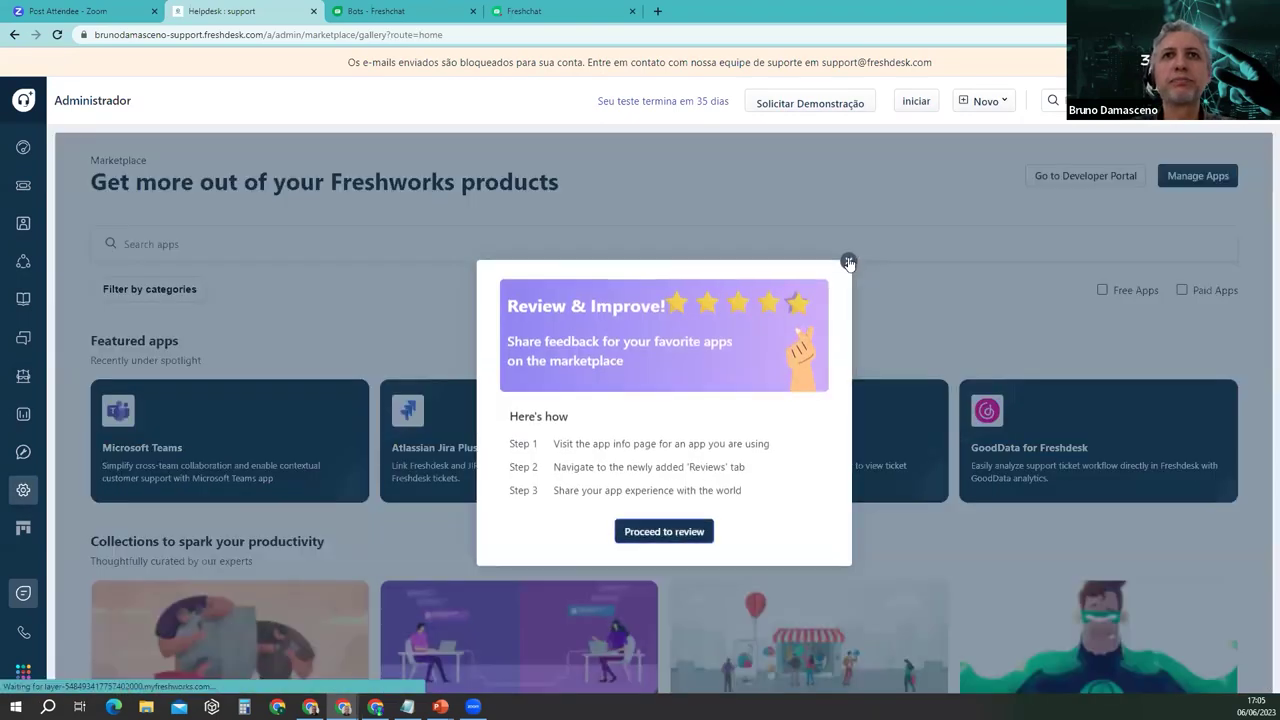
click(848, 263)
scroll(877, 306, down, 3)
click(1090, 158)
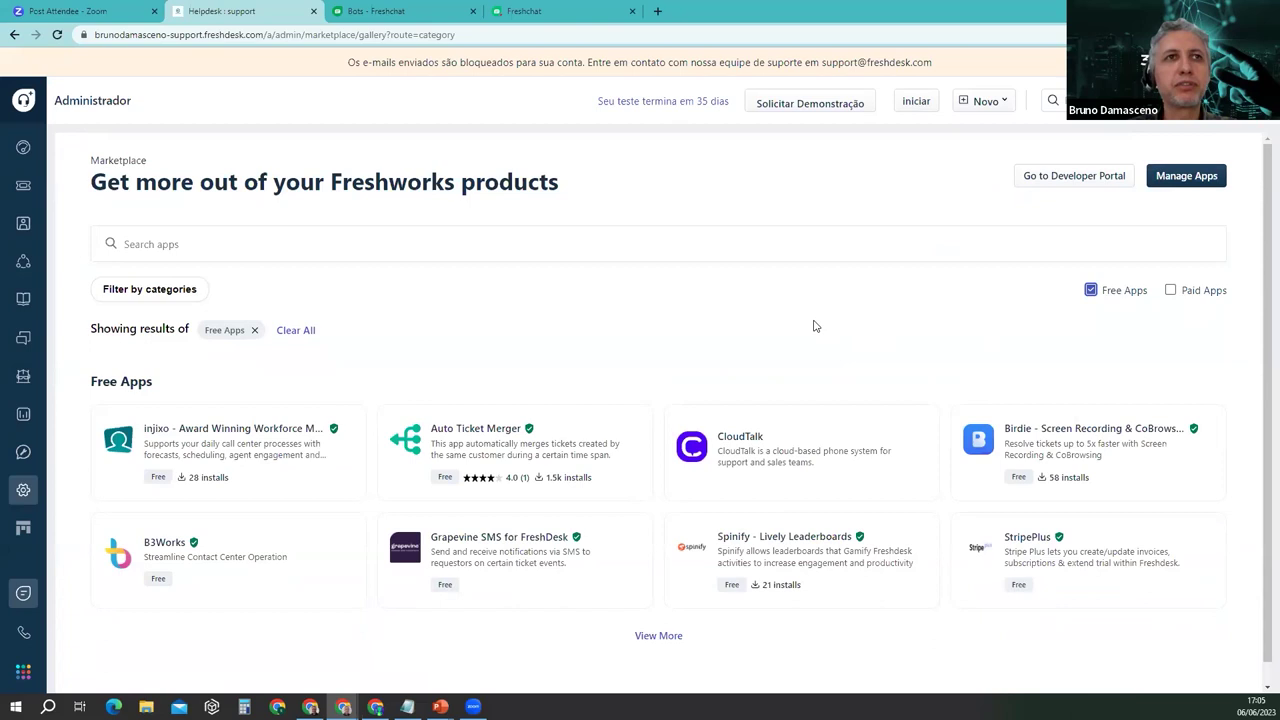
Step: Browse the free apps in the marketplace, repeatedly loading more entries to examine the available integrations
scroll(741, 331, down, 1)
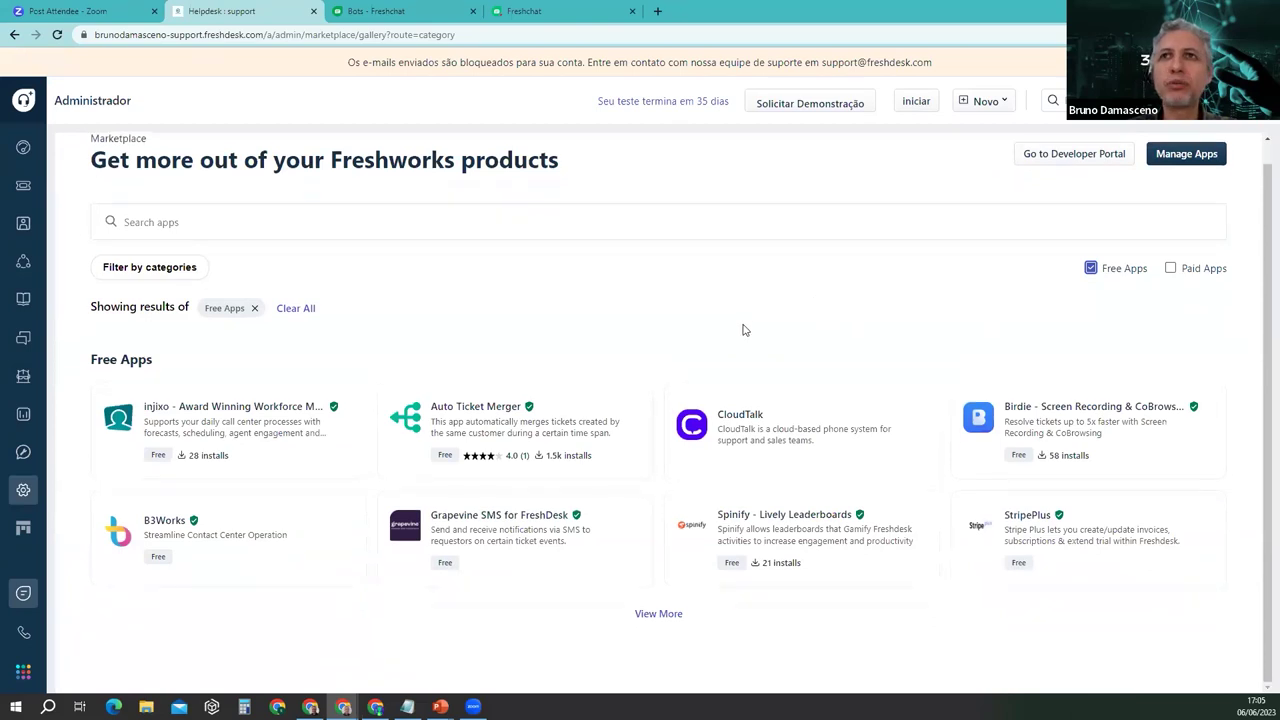
click(652, 613)
scroll(662, 520, down, 2)
scroll(659, 520, down, 3)
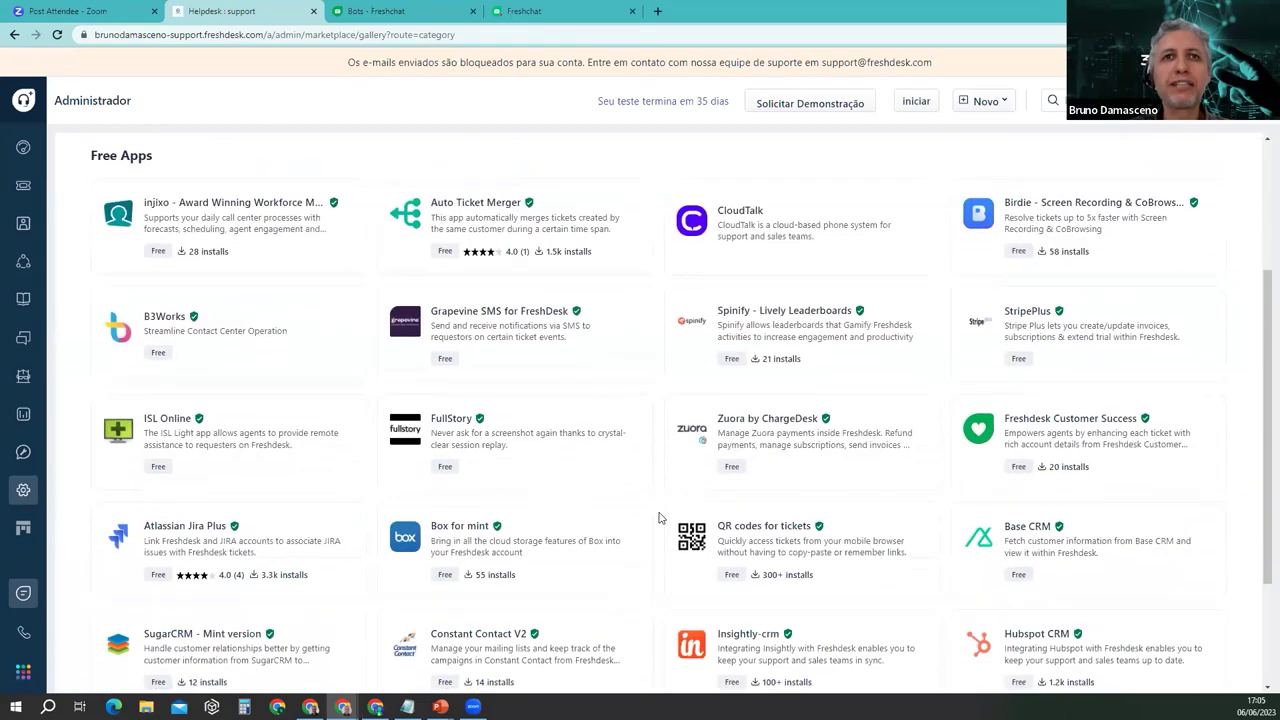
scroll(659, 520, down, 1)
click(672, 668)
scroll(657, 590, down, 3)
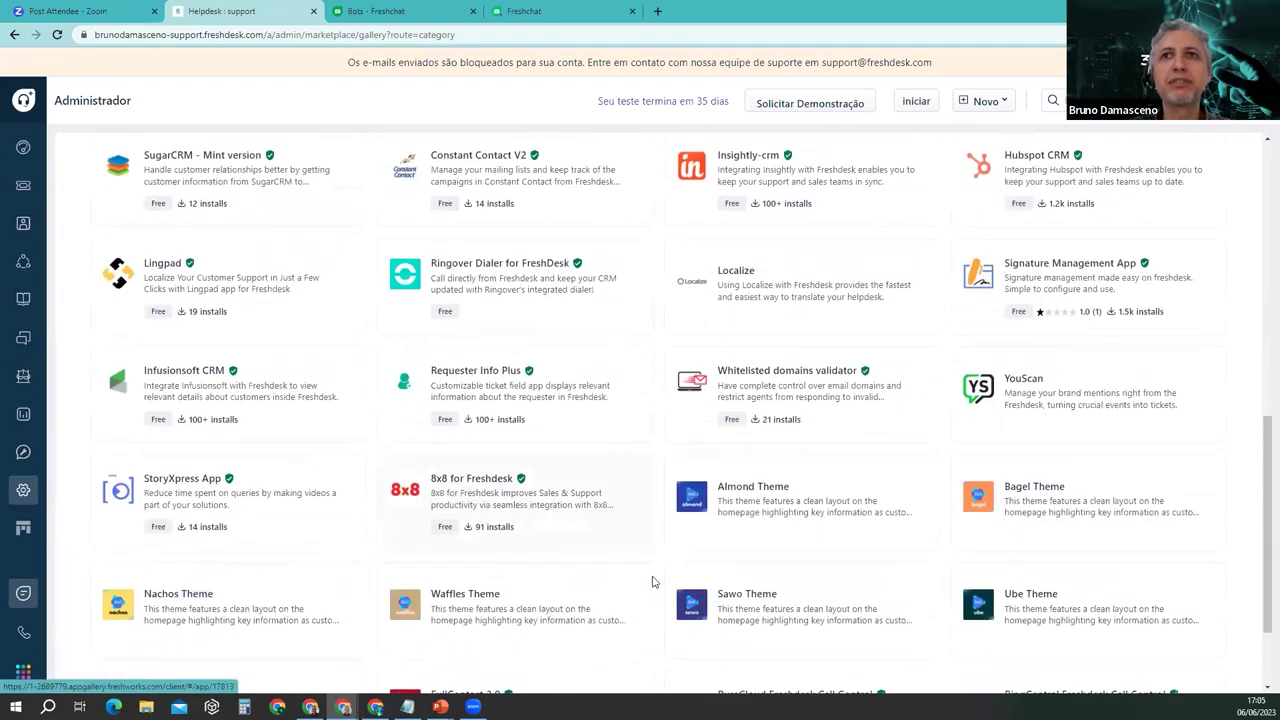
scroll(652, 582, down, 1)
scroll(657, 551, down, 1)
click(659, 666)
scroll(651, 583, down, 4)
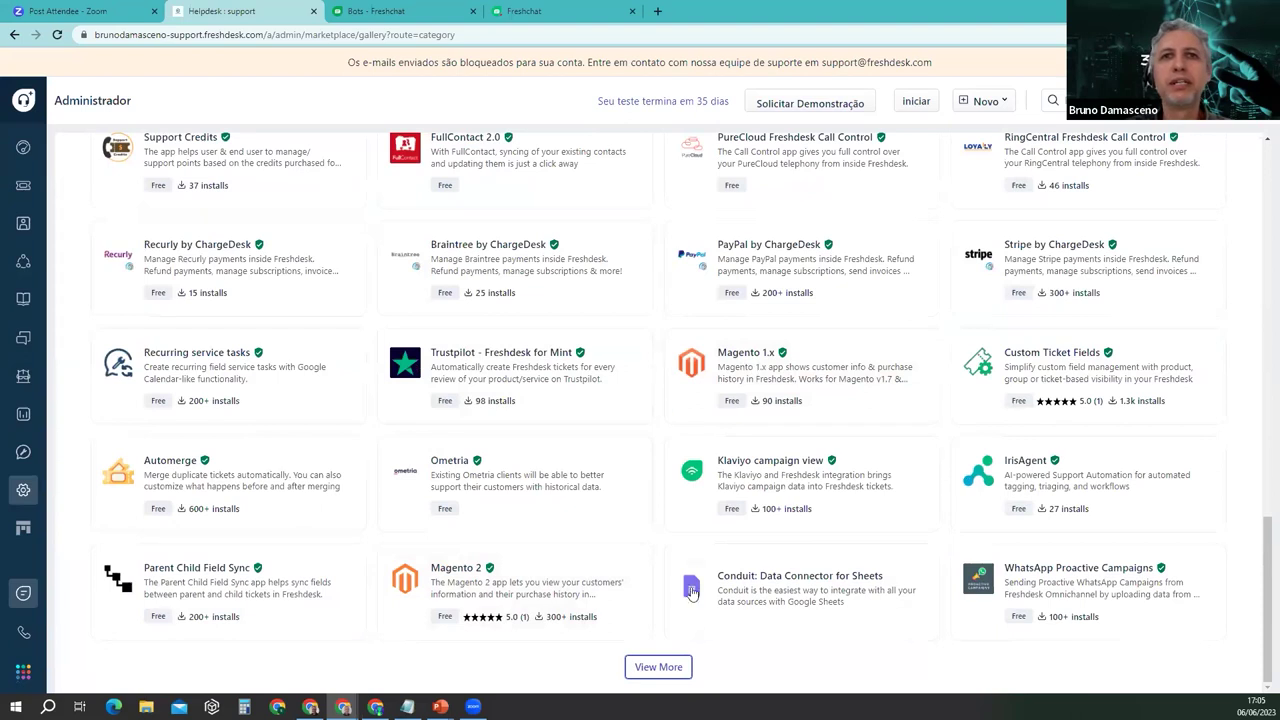
click(661, 668)
scroll(655, 535, down, 3)
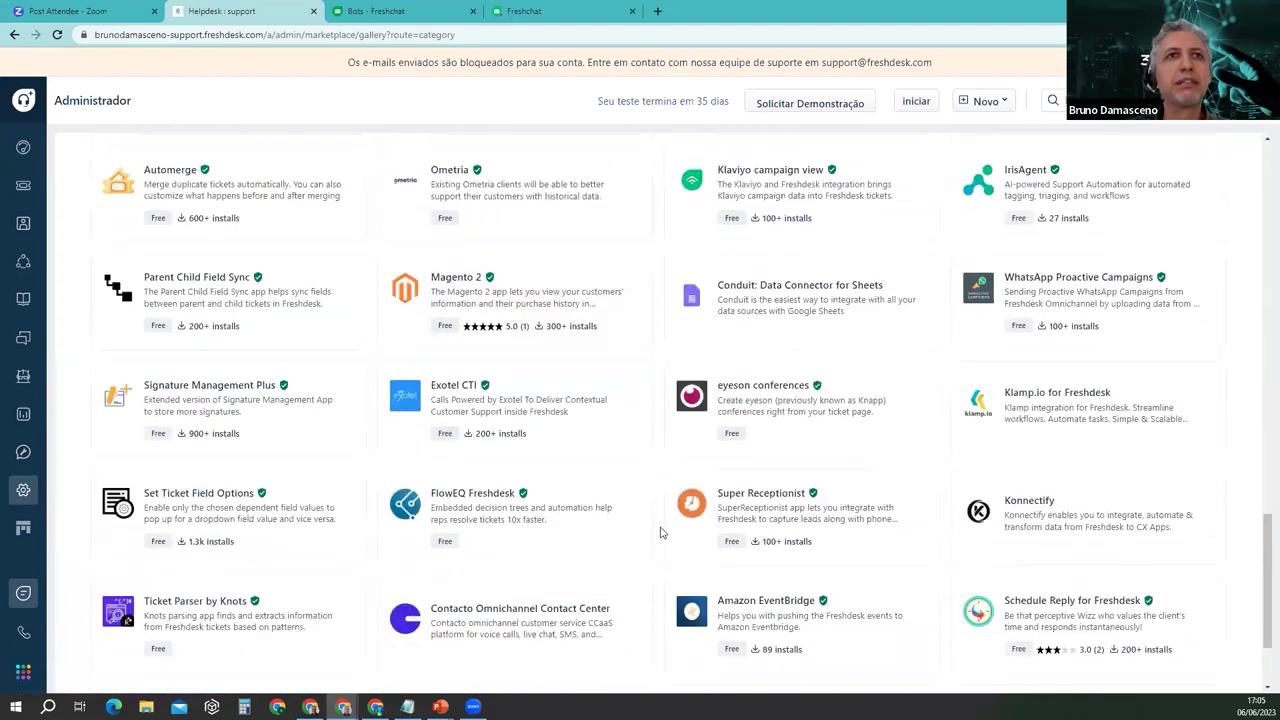
scroll(640, 495, down, 1)
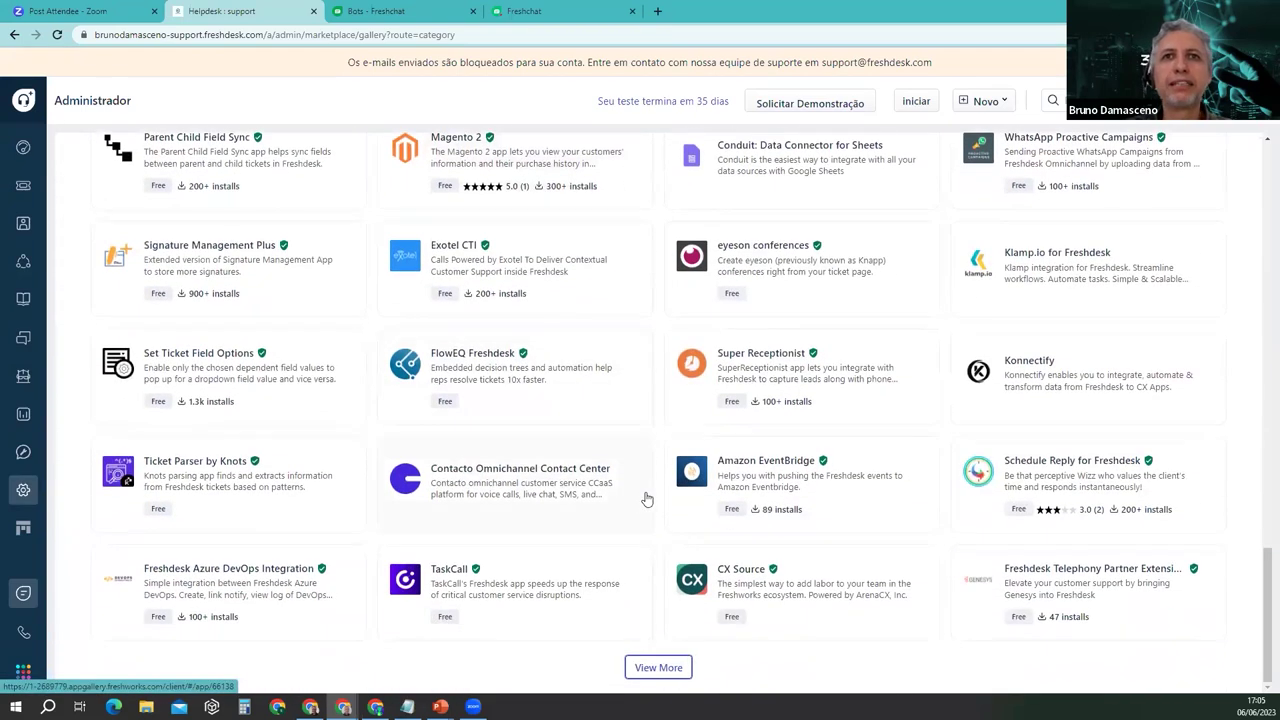
click(660, 666)
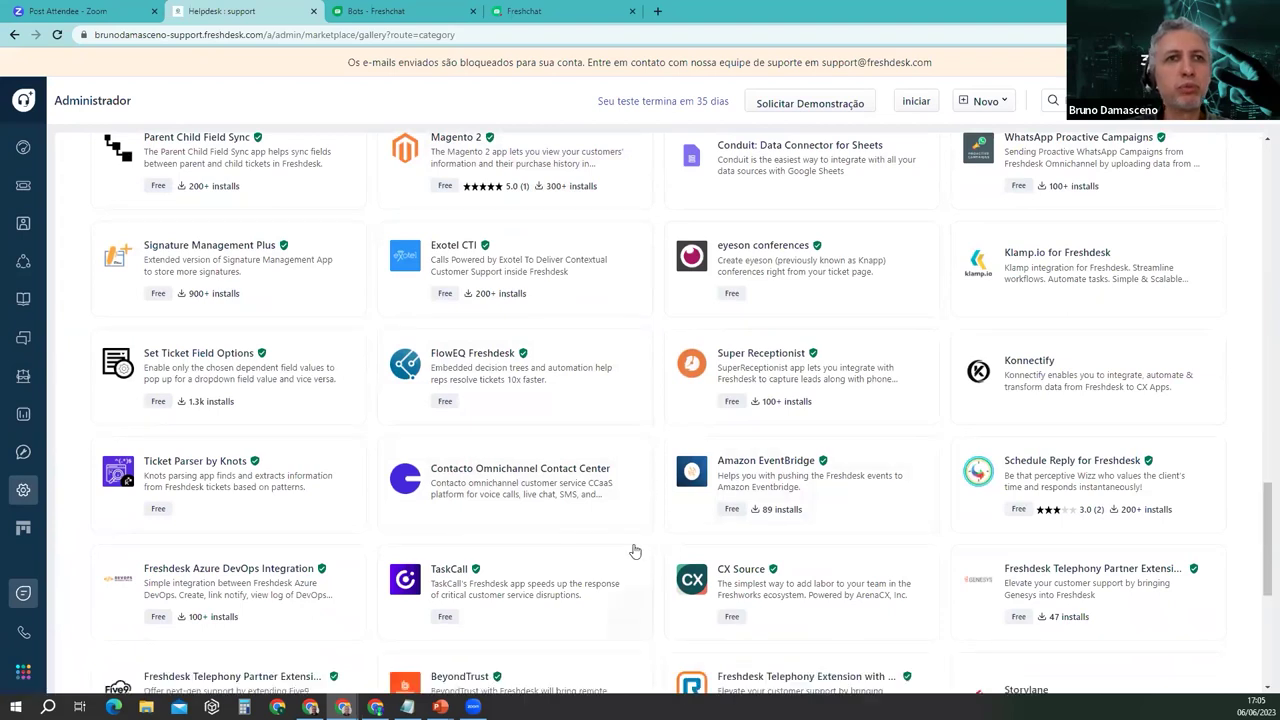
scroll(636, 545, down, 4)
scroll(639, 545, down, 1)
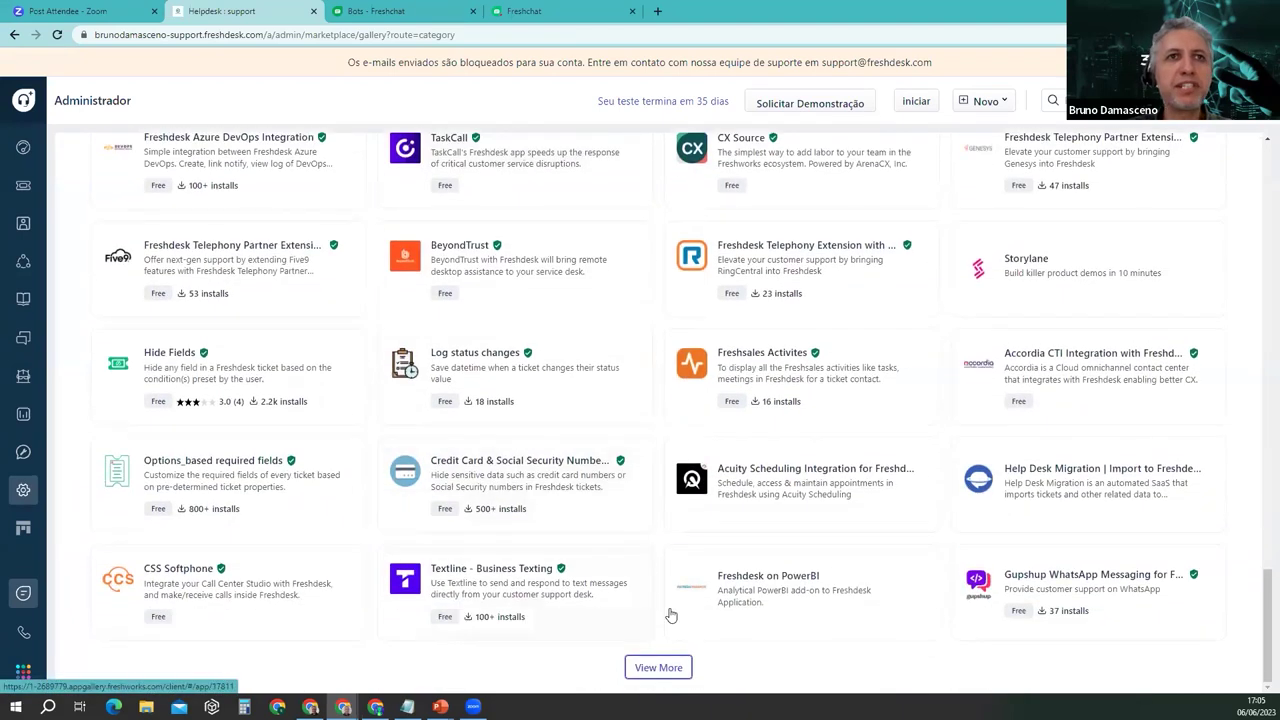
click(650, 667)
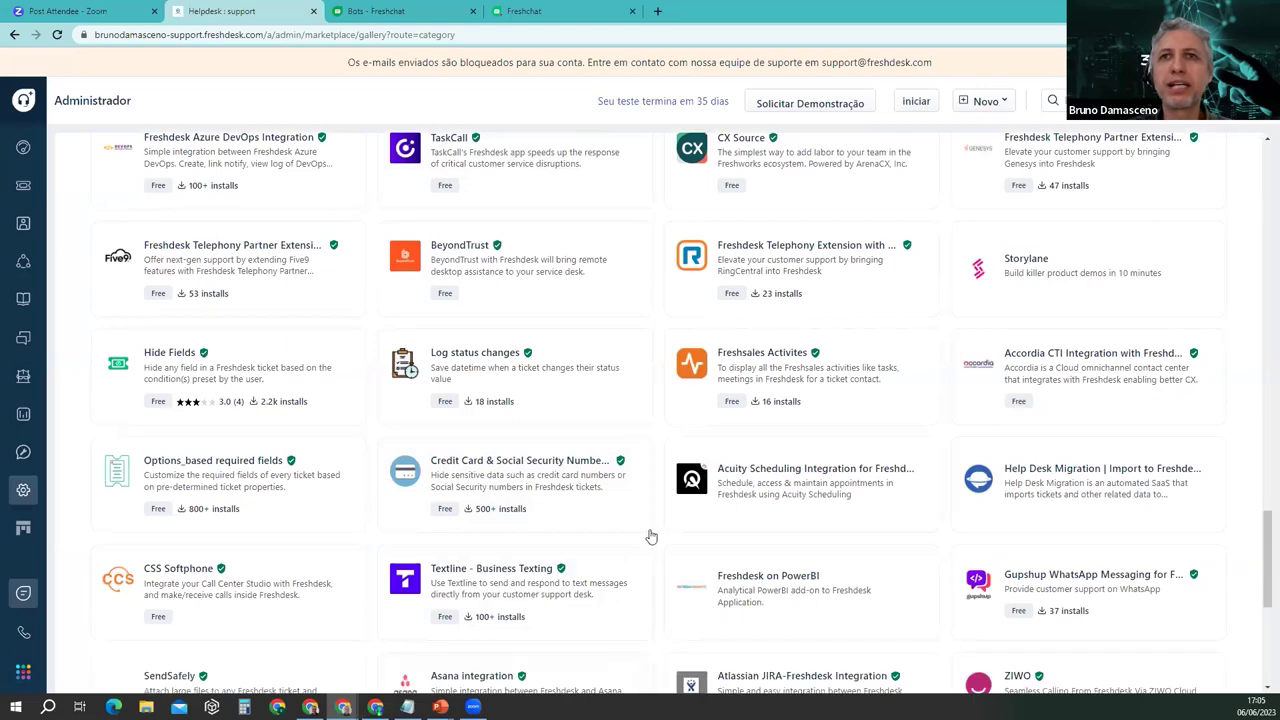
scroll(649, 537, down, 1)
scroll(649, 537, down, 2)
scroll(659, 527, down, 1)
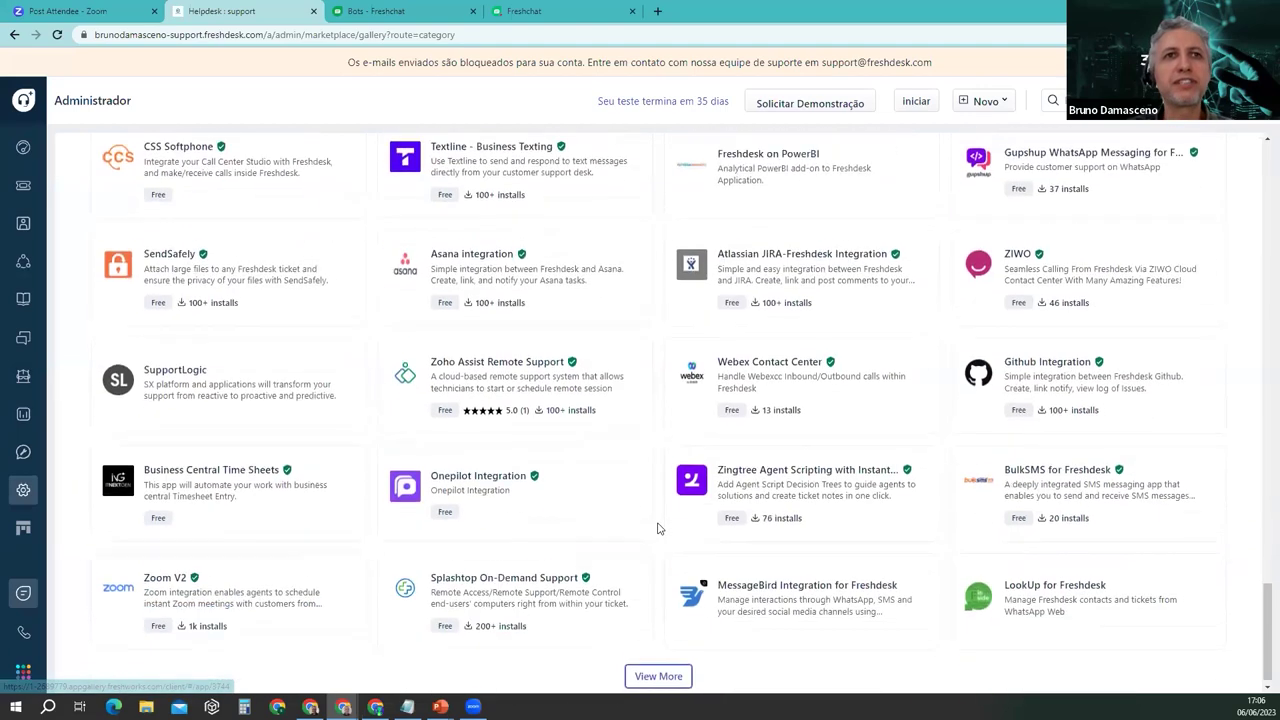
scroll(655, 524, up, 5)
scroll(650, 522, up, 8)
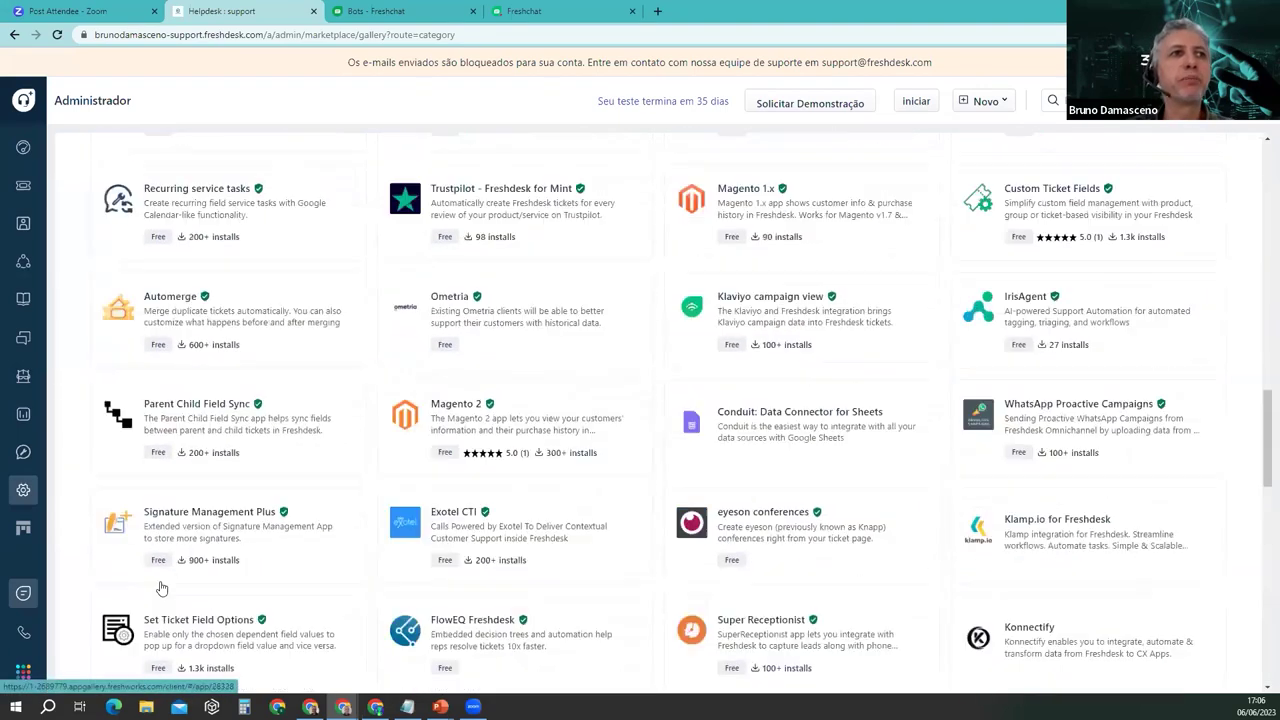
Step: Go back to the administrator overview and open the Videogames gamification settings under agent productivity
click(23, 489)
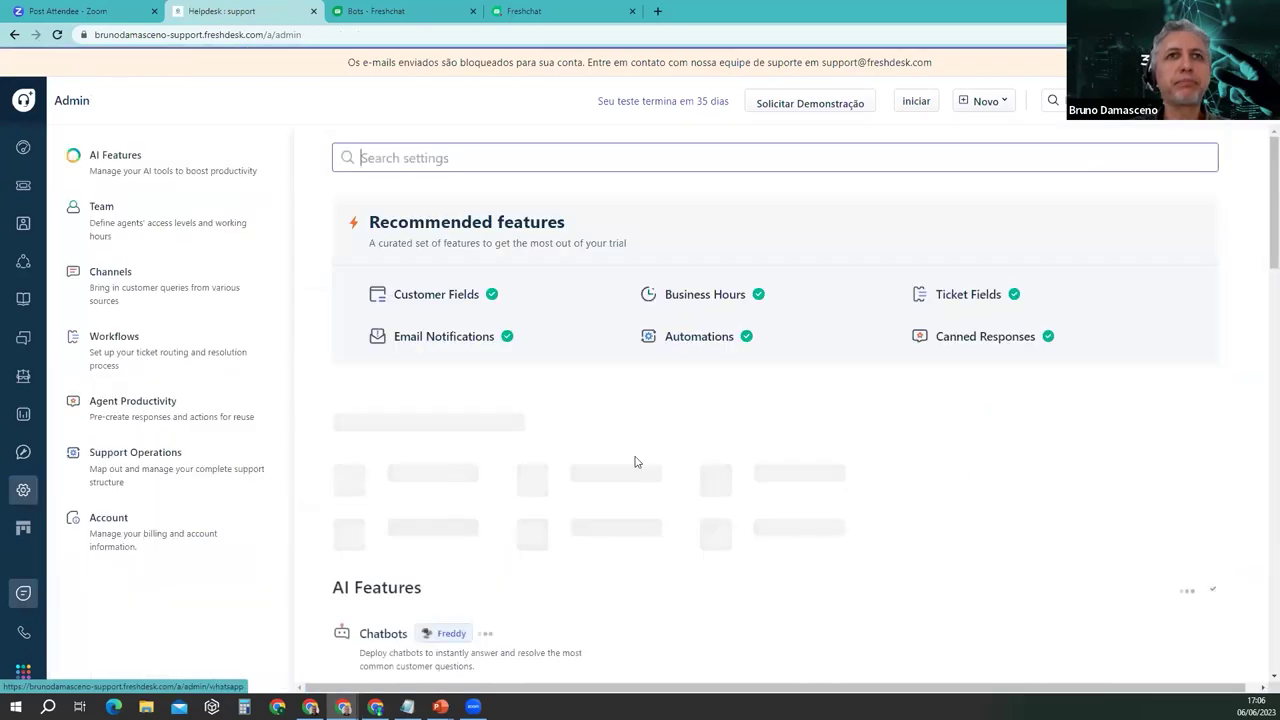
scroll(787, 505, down, 3)
scroll(787, 505, down, 7)
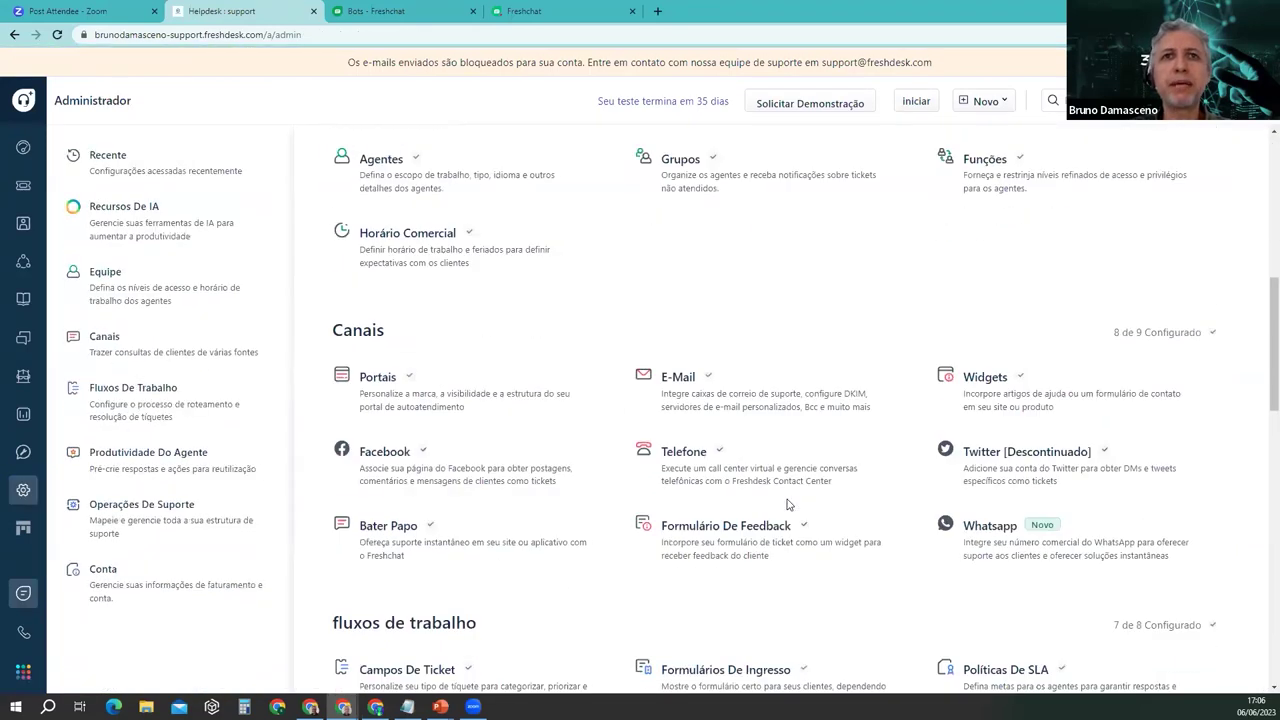
scroll(787, 505, down, 1)
scroll(787, 505, down, 4)
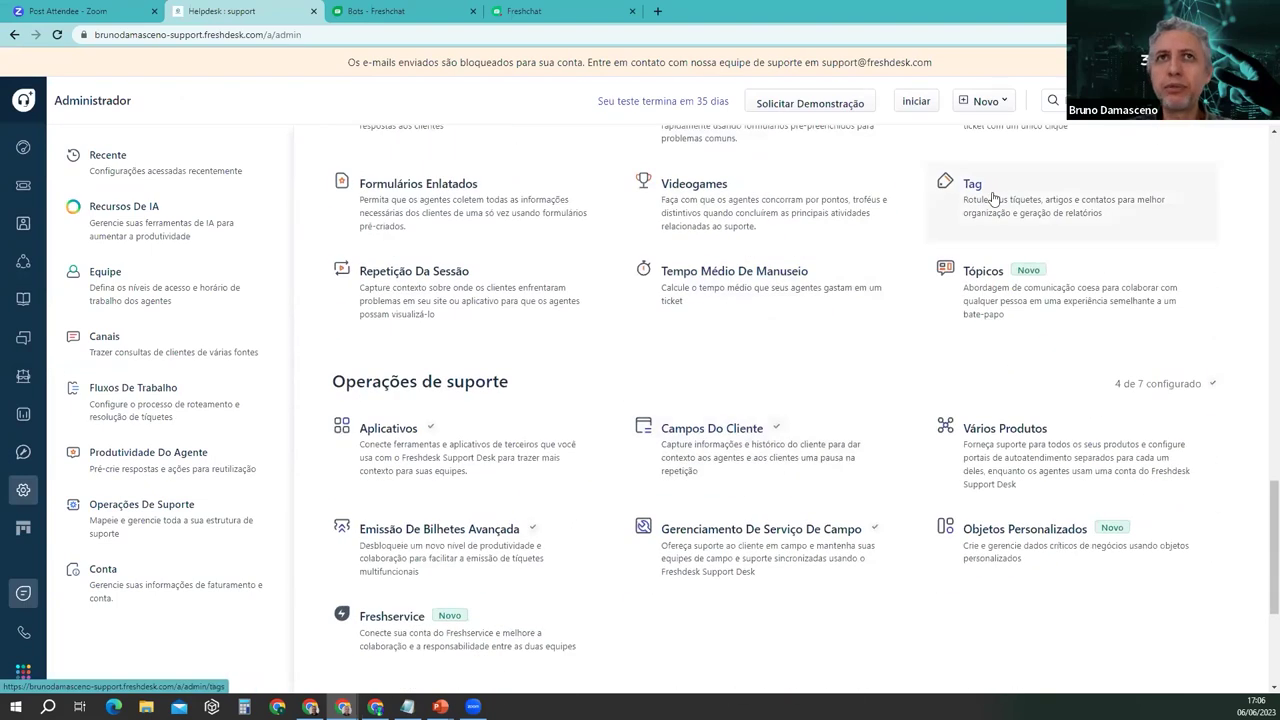
click(694, 191)
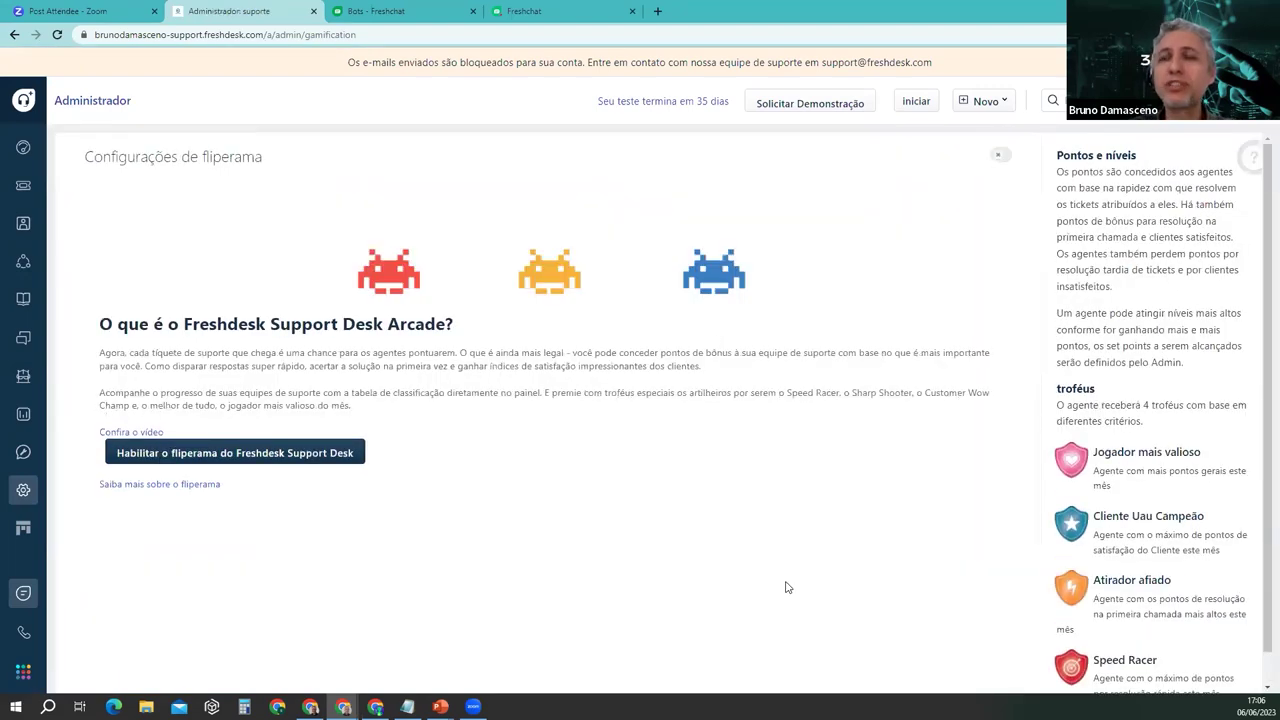
Step: Examine the arcade trophy criteria, from Jogador mais valioso and Cliente Uau Campeão to Atirador afiado and Speed Racer
right_click(852, 293)
click(866, 238)
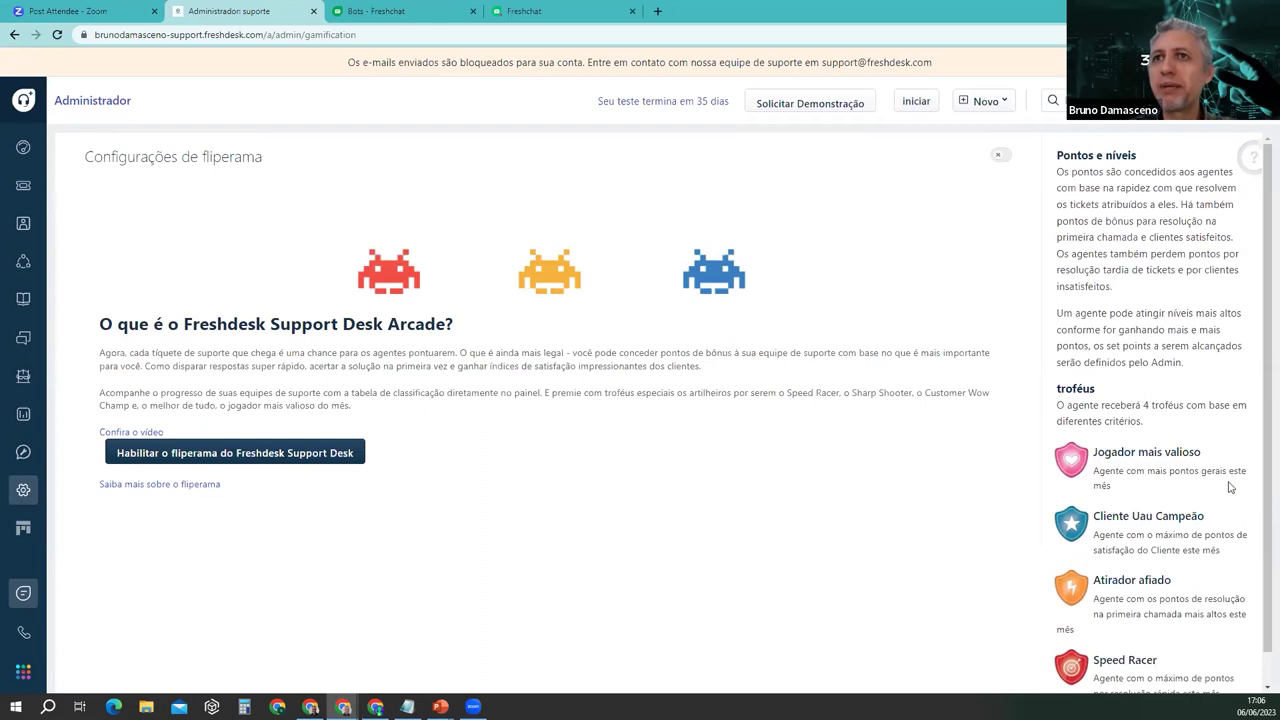
drag(1110, 473, 1214, 470)
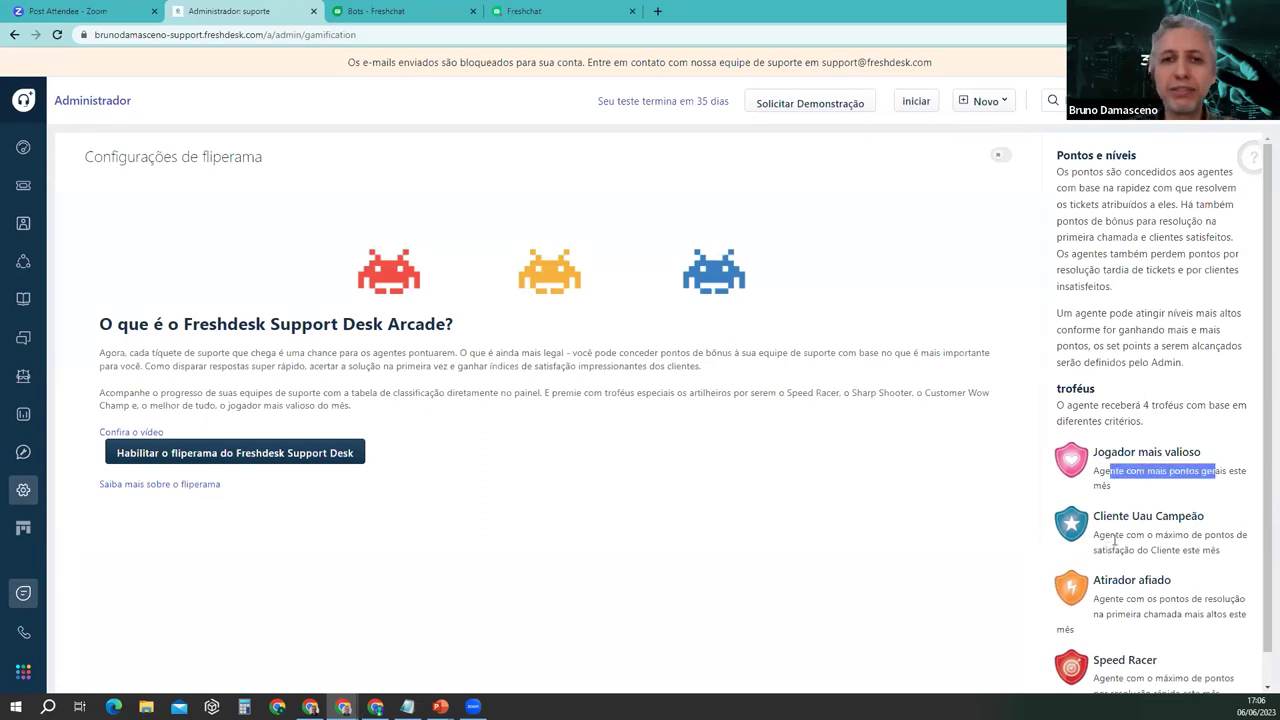
drag(1118, 536, 1212, 551)
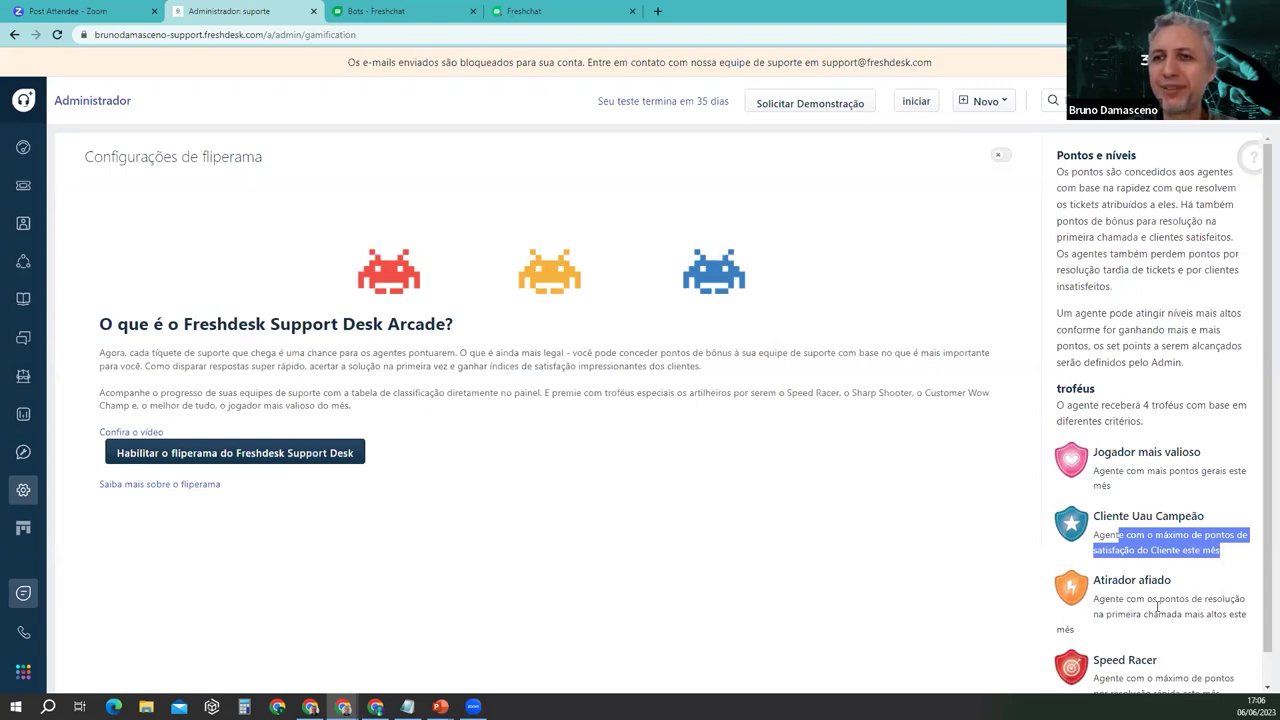
drag(1118, 614, 1200, 614)
click(1190, 636)
scroll(1181, 622, down, 1)
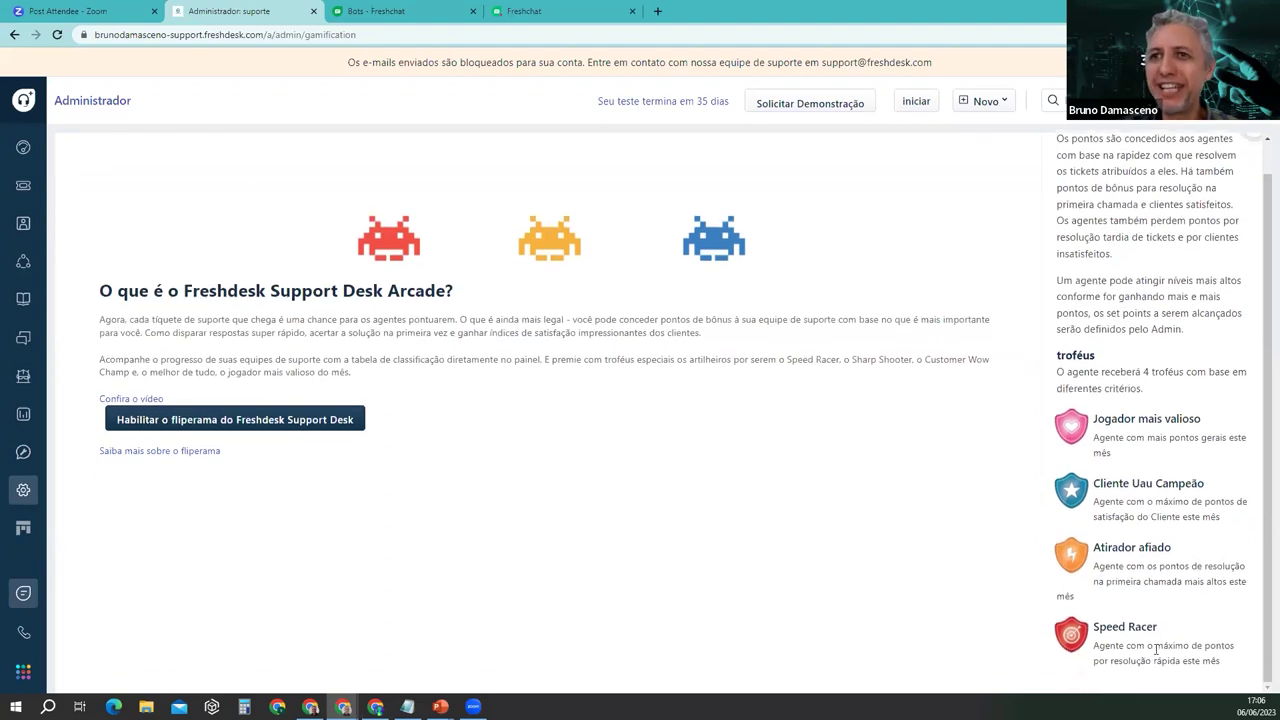
Step: Return from the gamification page to the administrator overview and open the Portais settings under Canais
drag(1130, 648, 1221, 665)
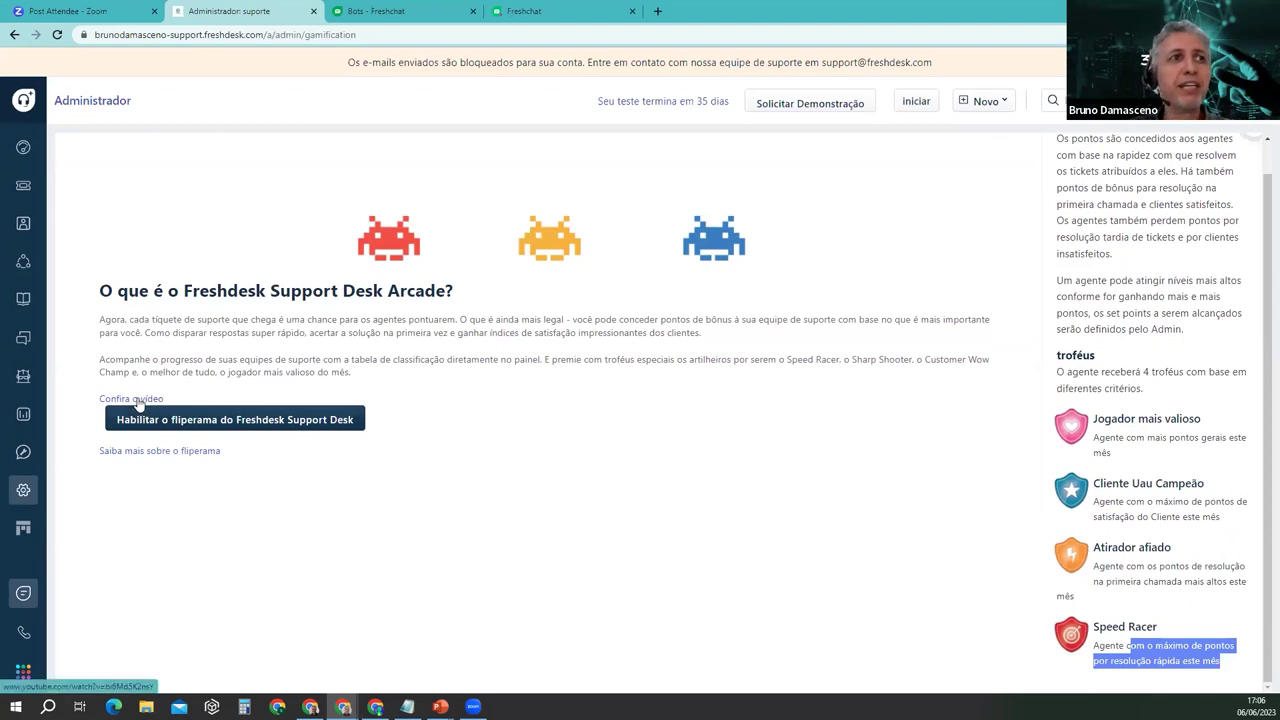
click(22, 491)
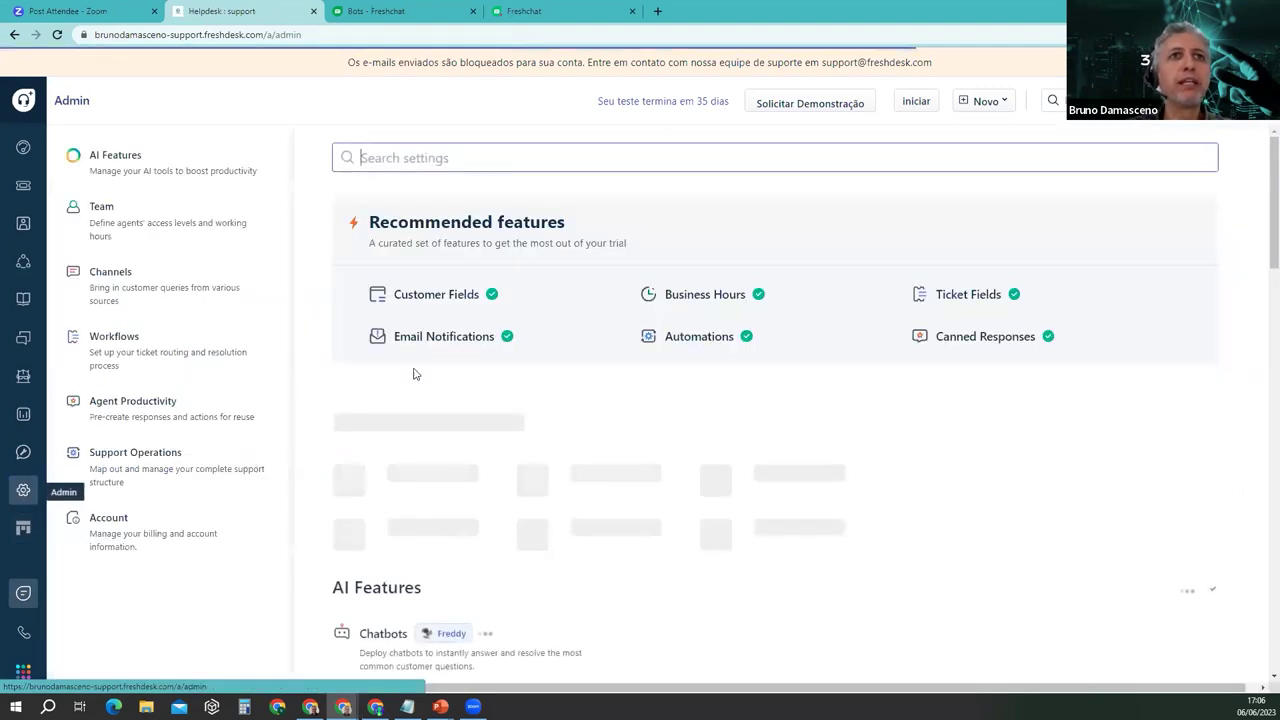
scroll(560, 459, down, 3)
scroll(560, 459, down, 3)
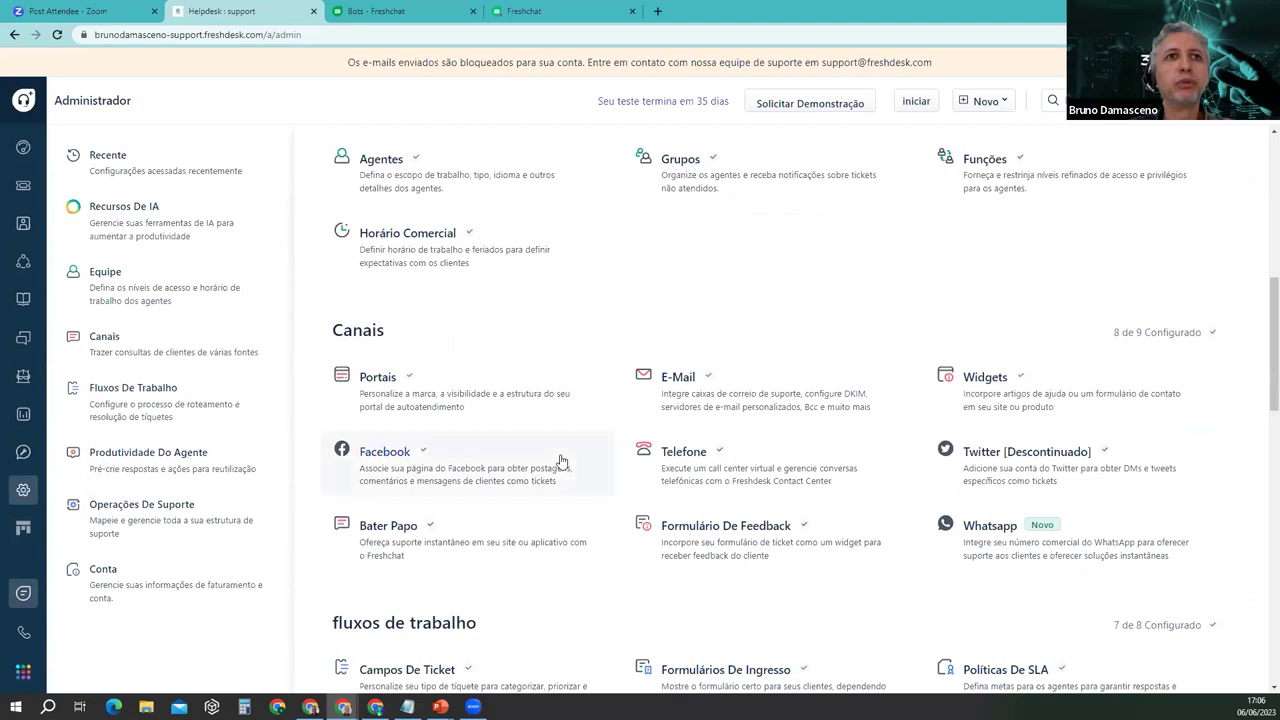
click(381, 384)
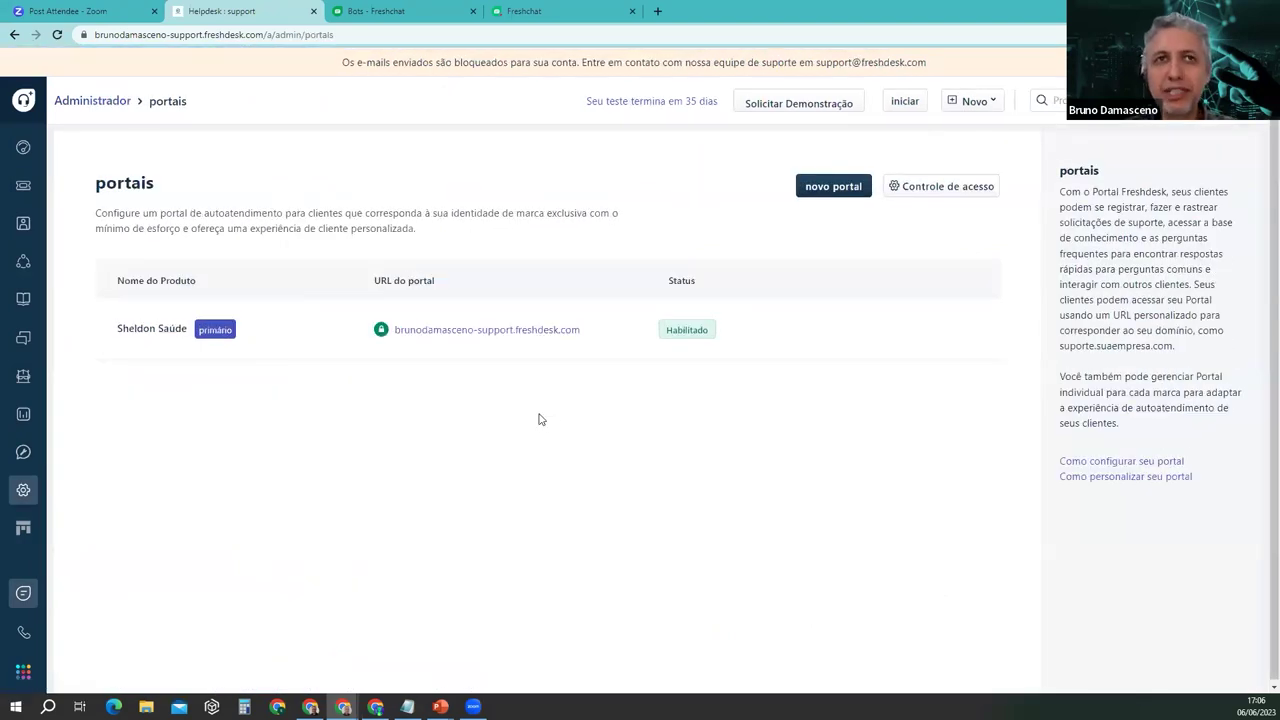
Step: Open the primary Sheldon Saúde portal's link in a new browser tab, switch to it, and highlight the subdomain in its address
right_click(489, 335)
click(527, 341)
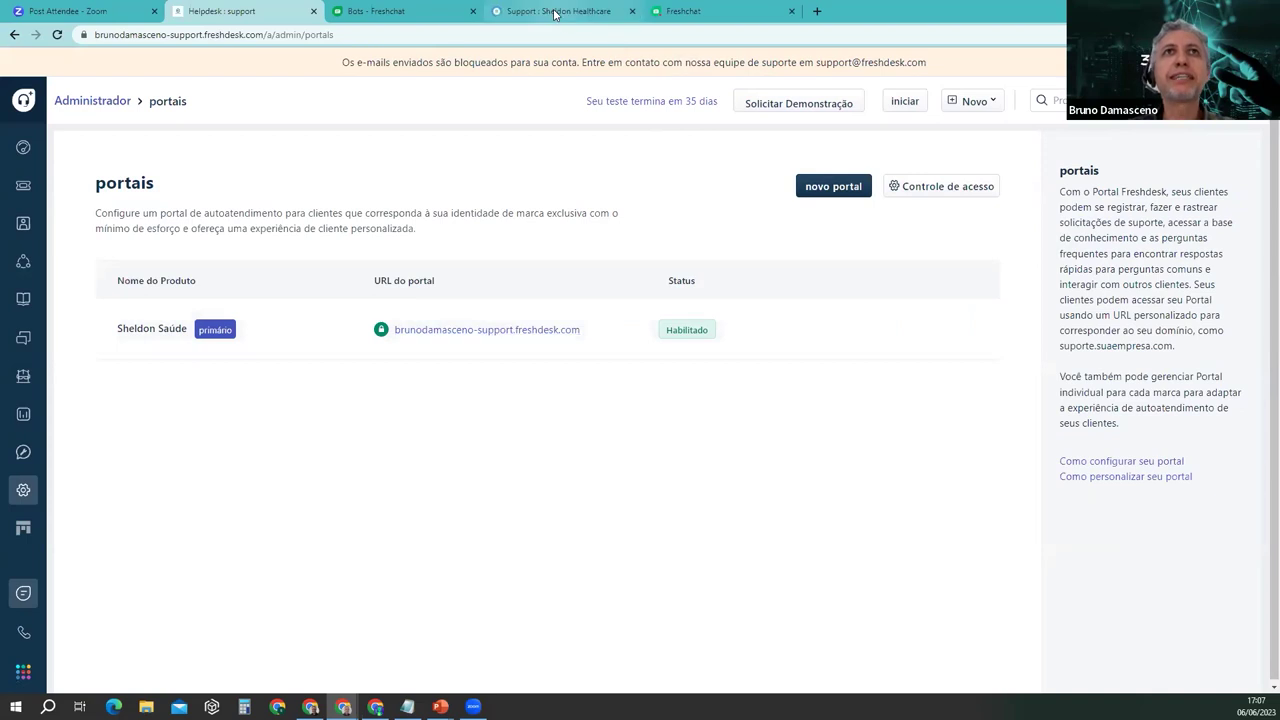
click(560, 14)
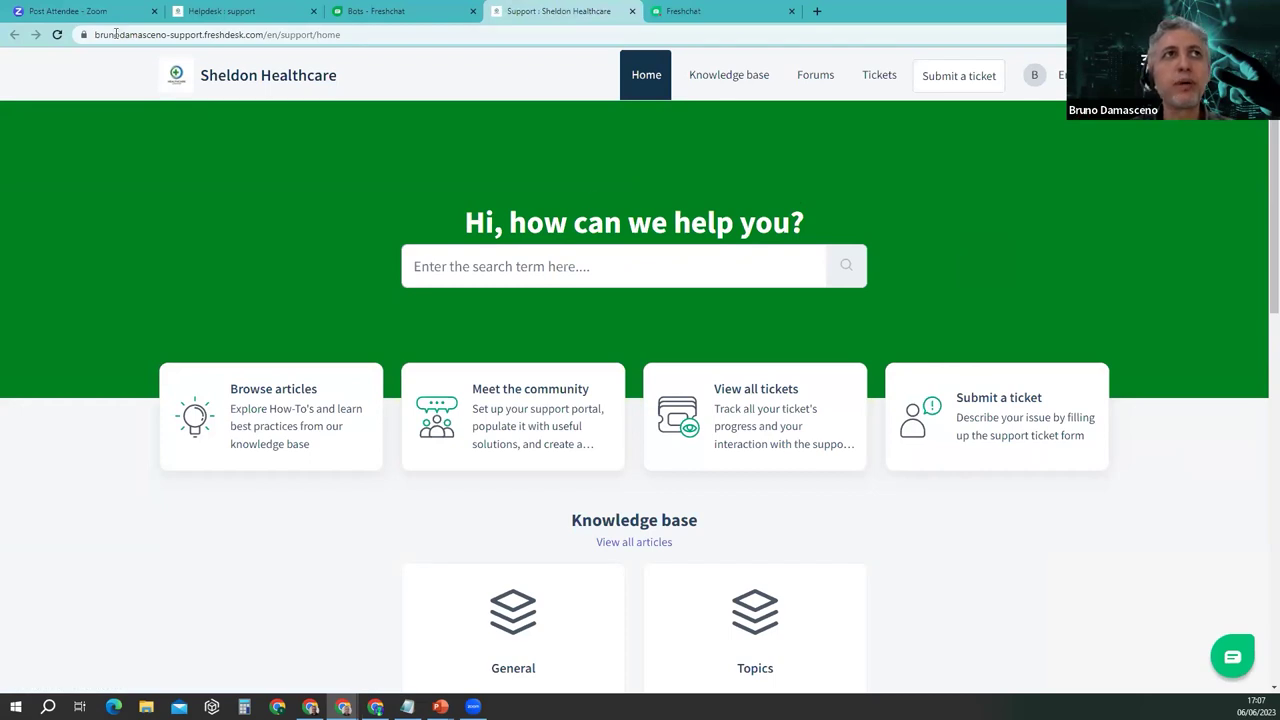
drag(96, 34, 203, 40)
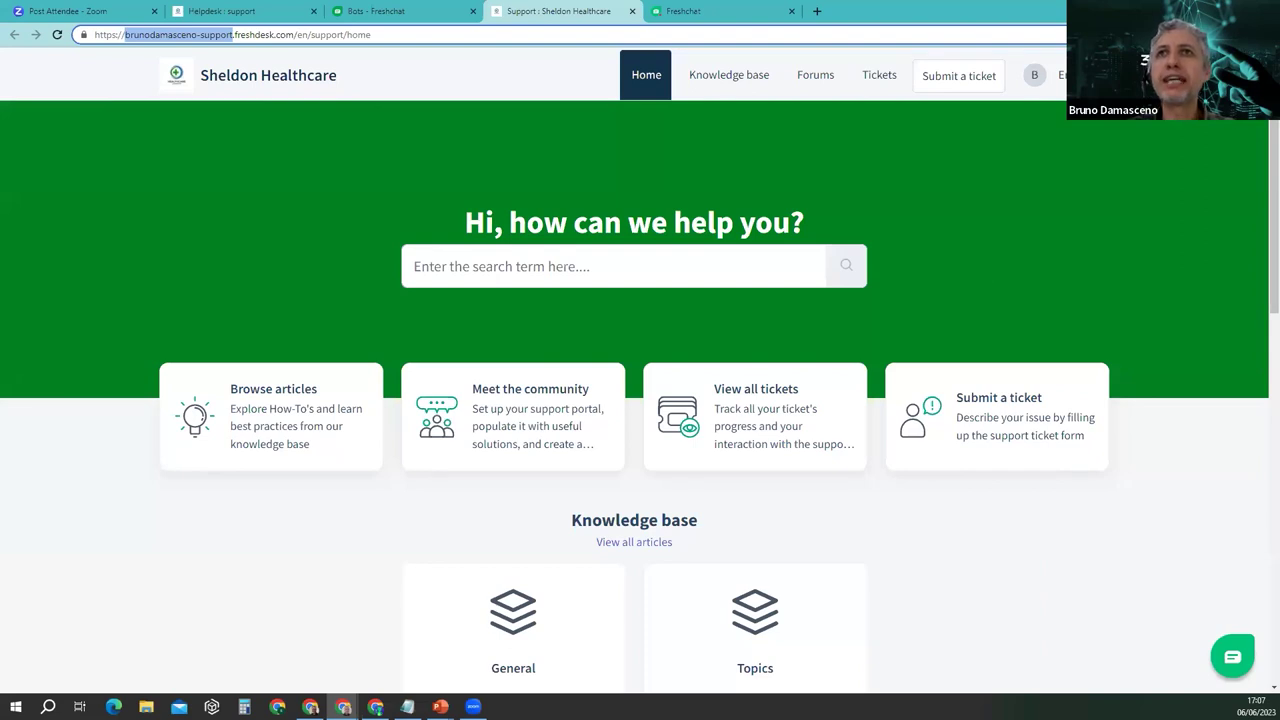
Step: Switch the Sheldon Healthcare support portal's language from English to Portuguese and view the translated home page
click(1062, 75)
click(1057, 123)
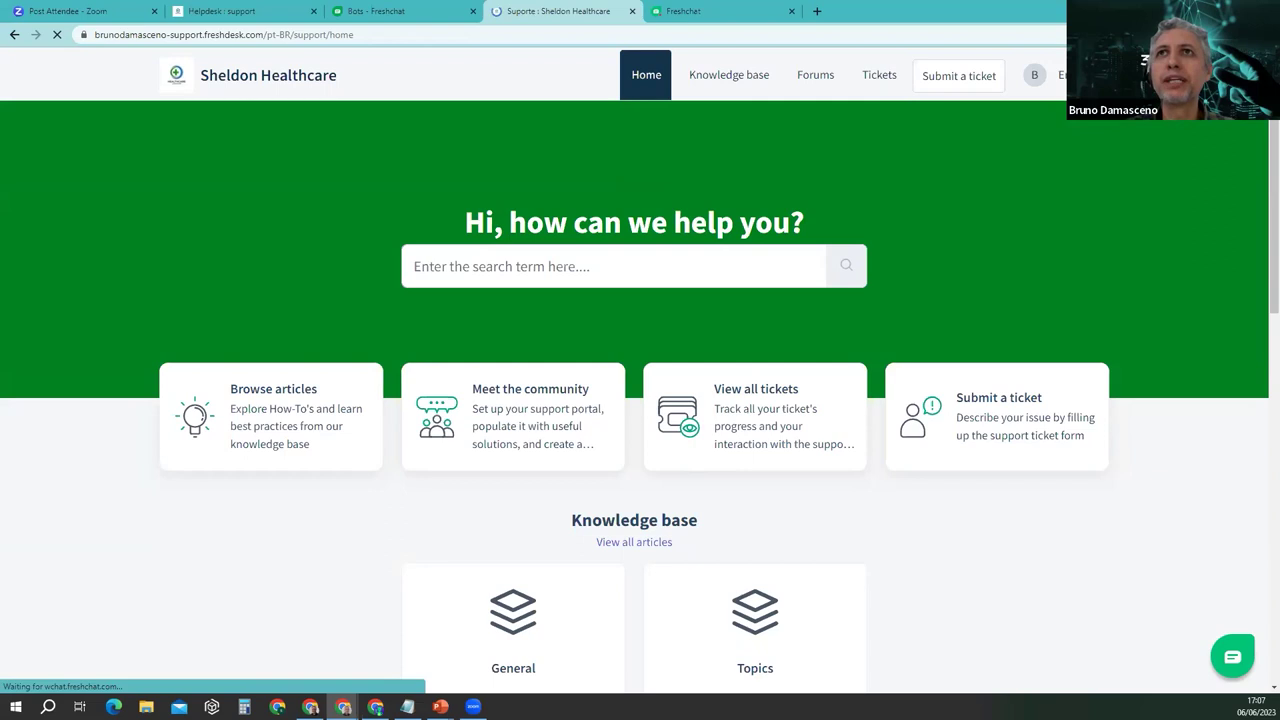
scroll(1098, 268, down, 1)
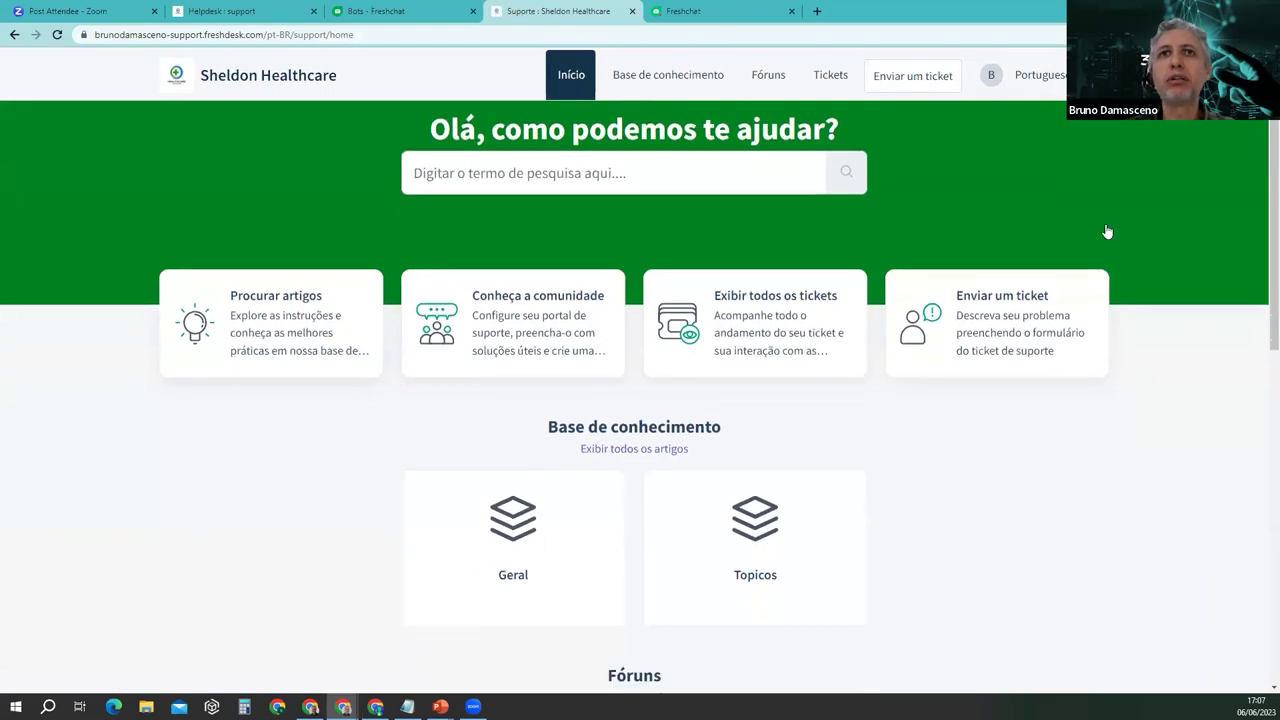